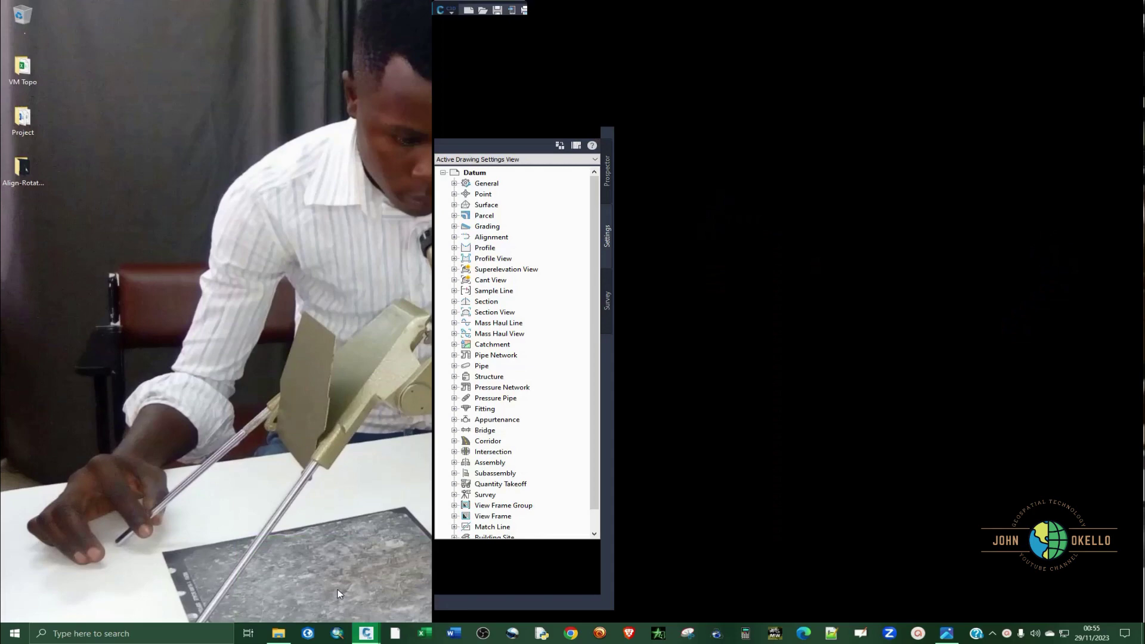
# - Switch to Civil 3D and view the green boundary in the Datum drawing
pyautogui.click(337, 589)
pyautogui.click(1118, 9)
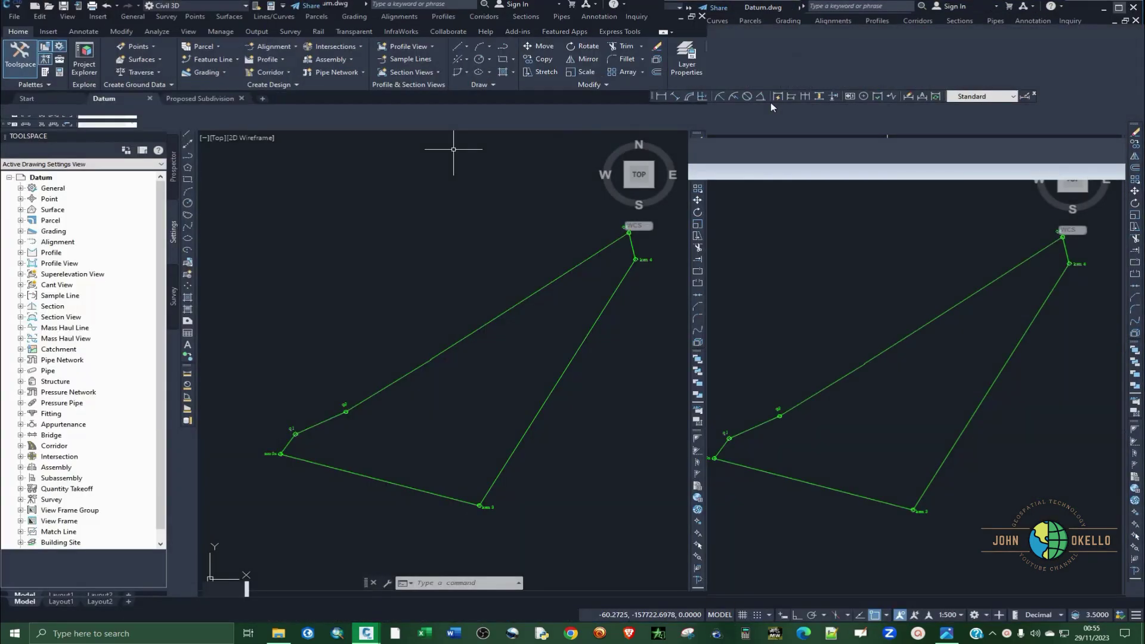
pyautogui.scroll(3, 695, 463)
pyautogui.scroll(-3, 349, 454)
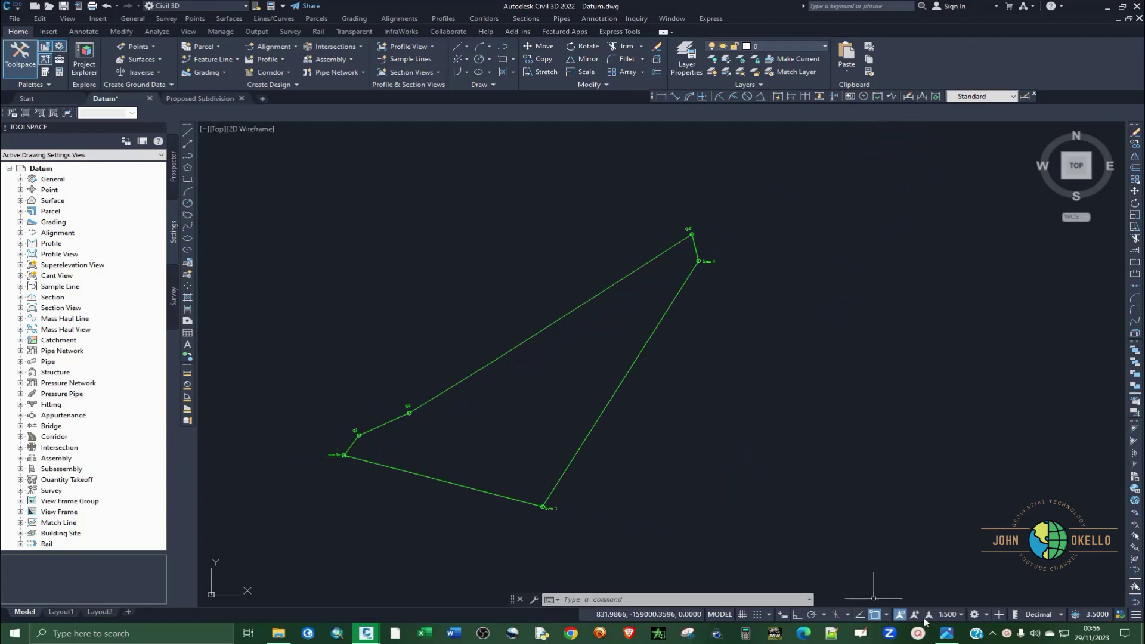
# - Switch to the Photos app and examine the plots, roads and outer boundary on the scanned survey plan 255_90.jpg
pyautogui.click(947, 633)
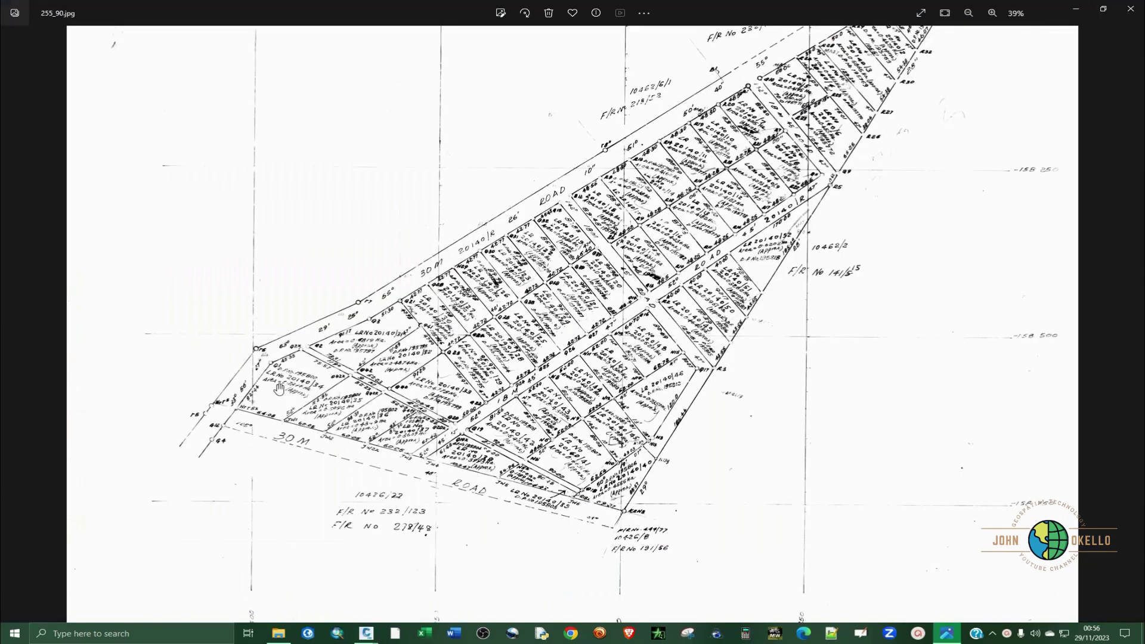
pyautogui.moveTo(272, 417); pyautogui.dragTo(221, 476)
pyautogui.moveTo(518, 316); pyautogui.dragTo(520, 370)
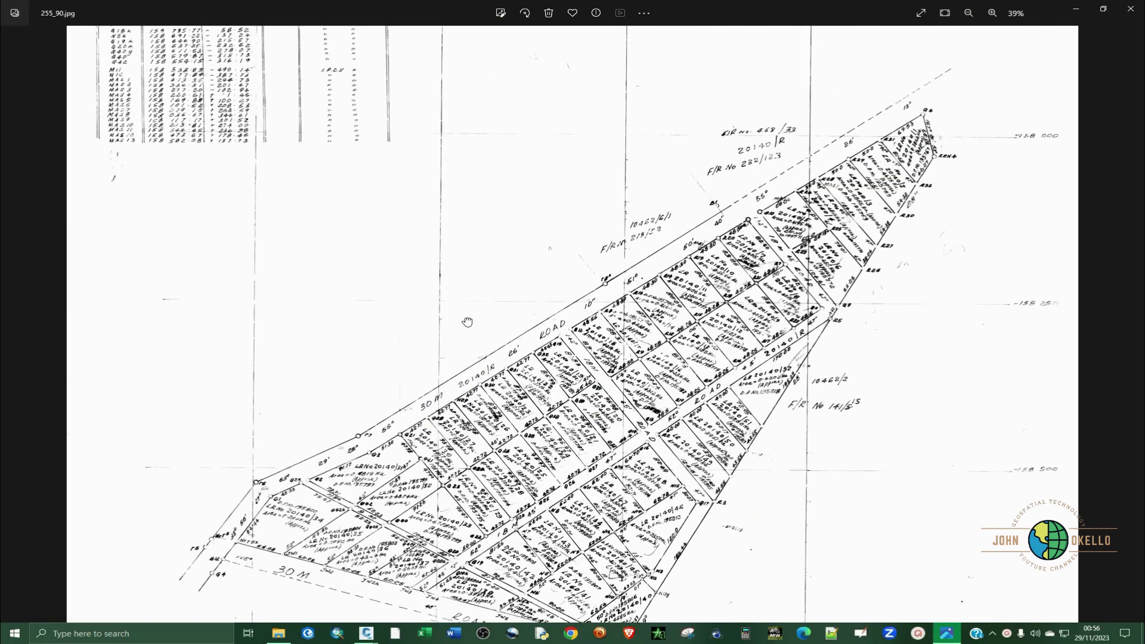
pyautogui.moveTo(680, 400); pyautogui.dragTo(701, 287)
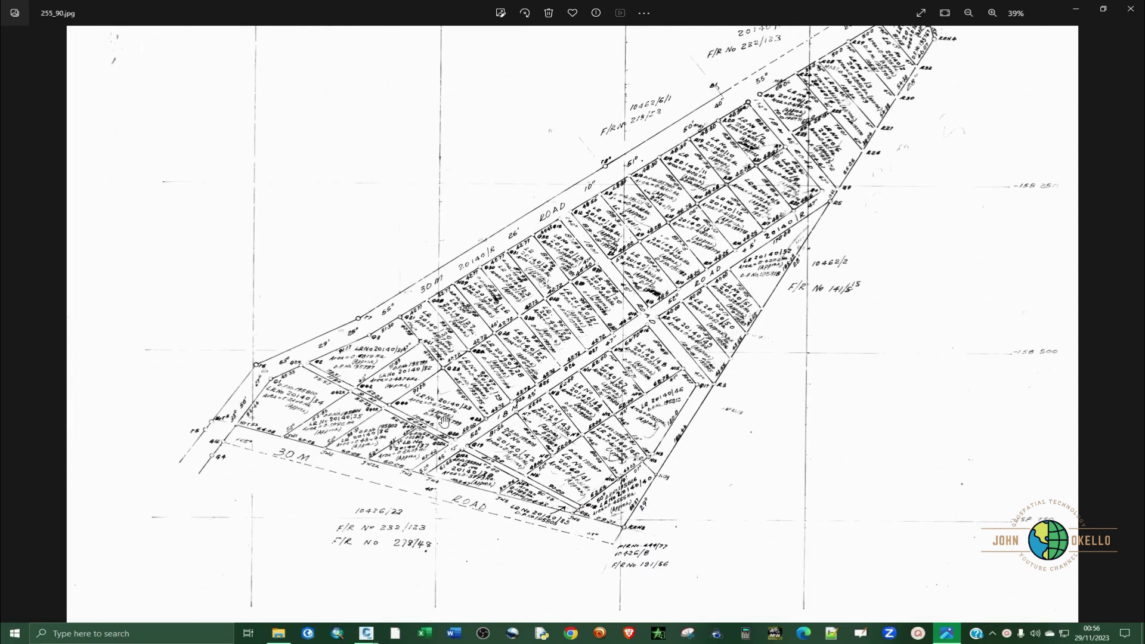
pyautogui.moveTo(437, 441); pyautogui.dragTo(429, 458)
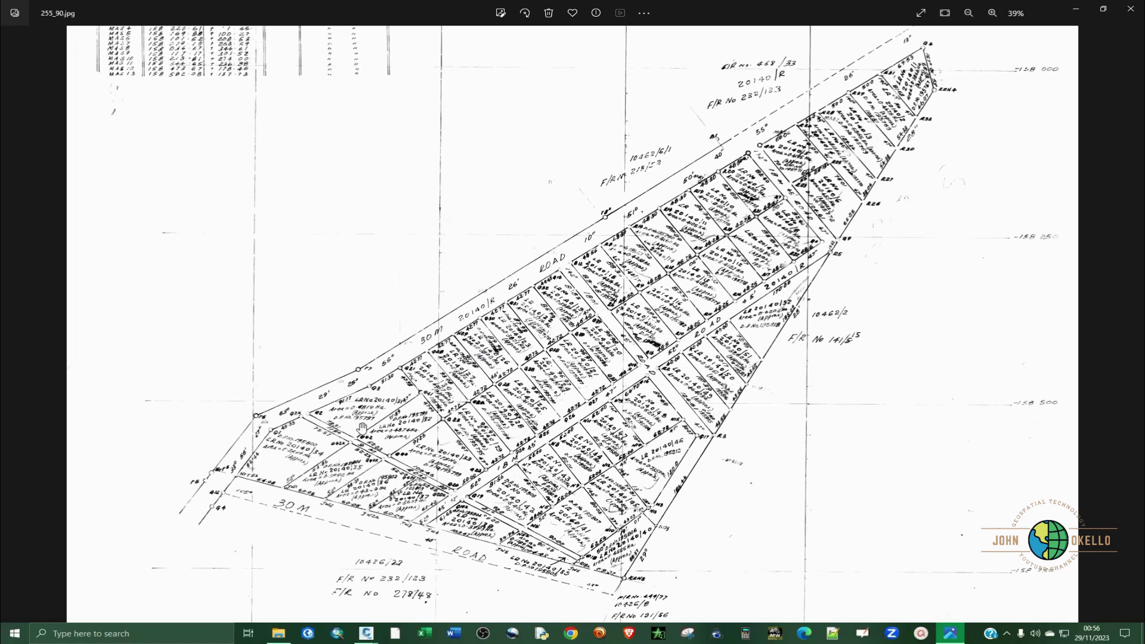
# - Return to the Datum drawing in Civil 3D and save it, checking the scanned survey plan once more
pyautogui.click(1077, 9)
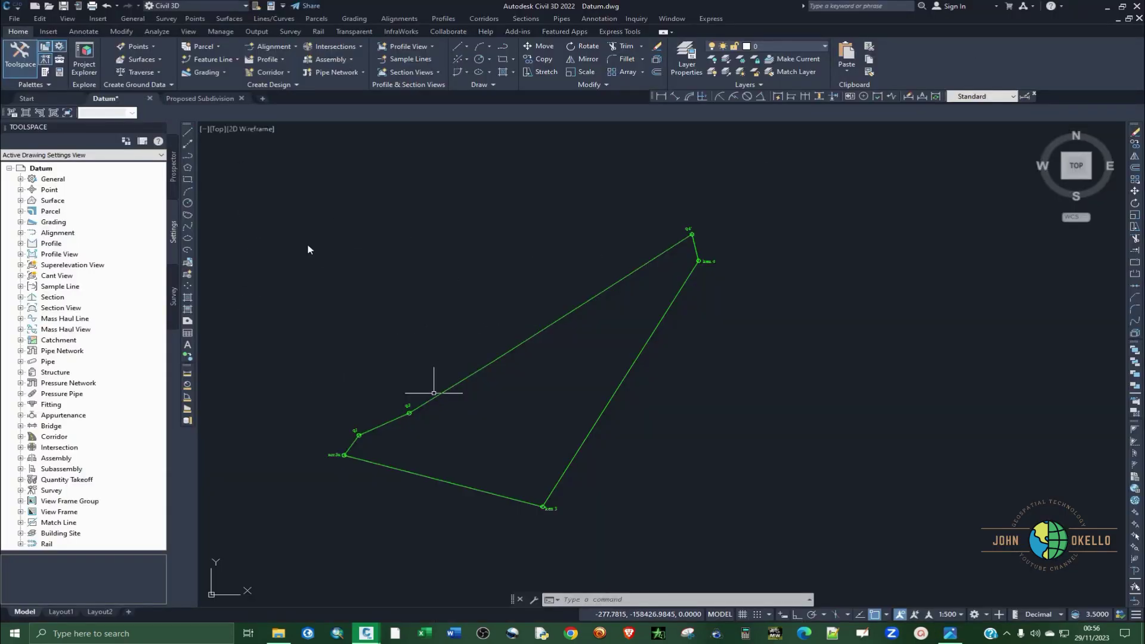
pyautogui.hotkey('ctrl', 's')
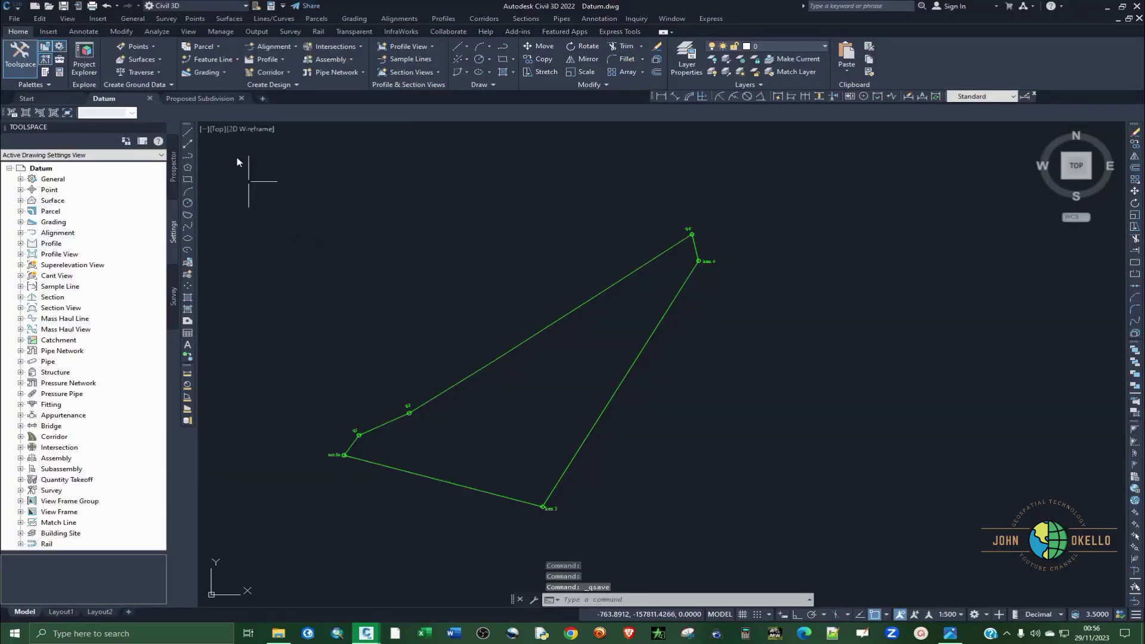
pyautogui.click(951, 634)
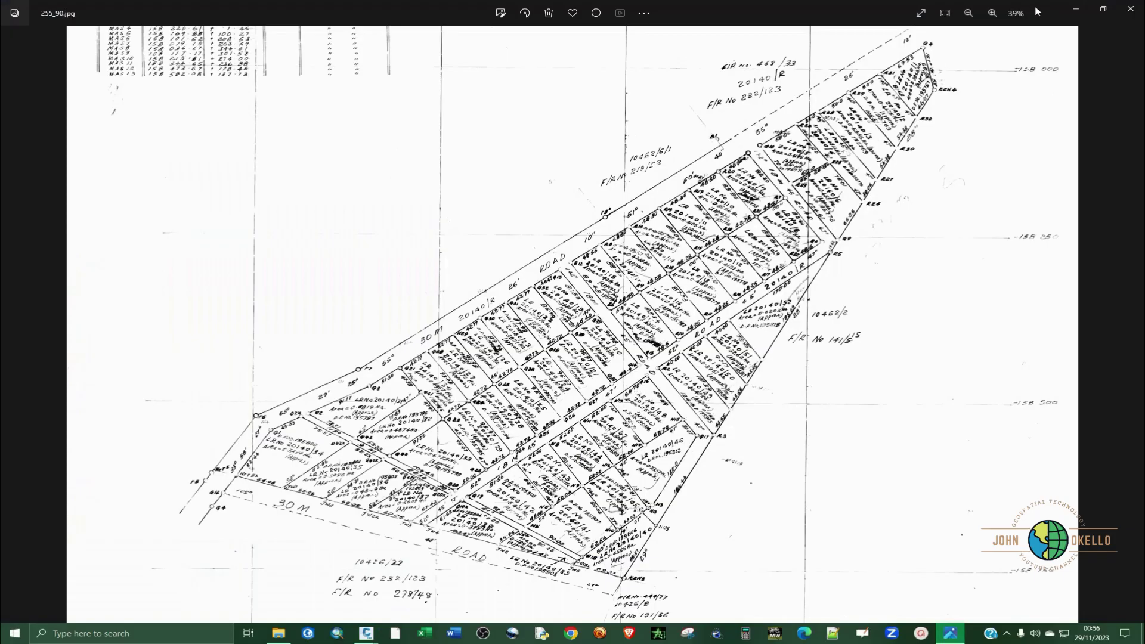
pyautogui.click(1077, 8)
# - Compare the overall layout of the Proposed Subdivision drawing with the Datum drawing's boundary, including its points q1 and q3
pyautogui.click(202, 98)
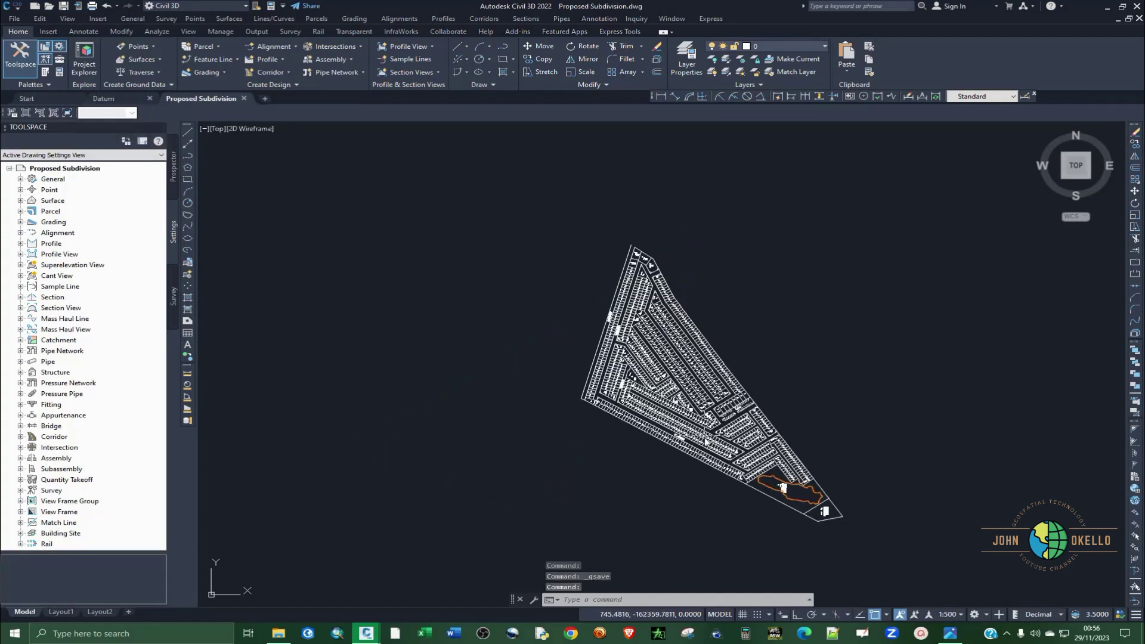
pyautogui.scroll(8, 705, 439)
pyautogui.scroll(-1, 597, 367)
pyautogui.scroll(-10, 586, 377)
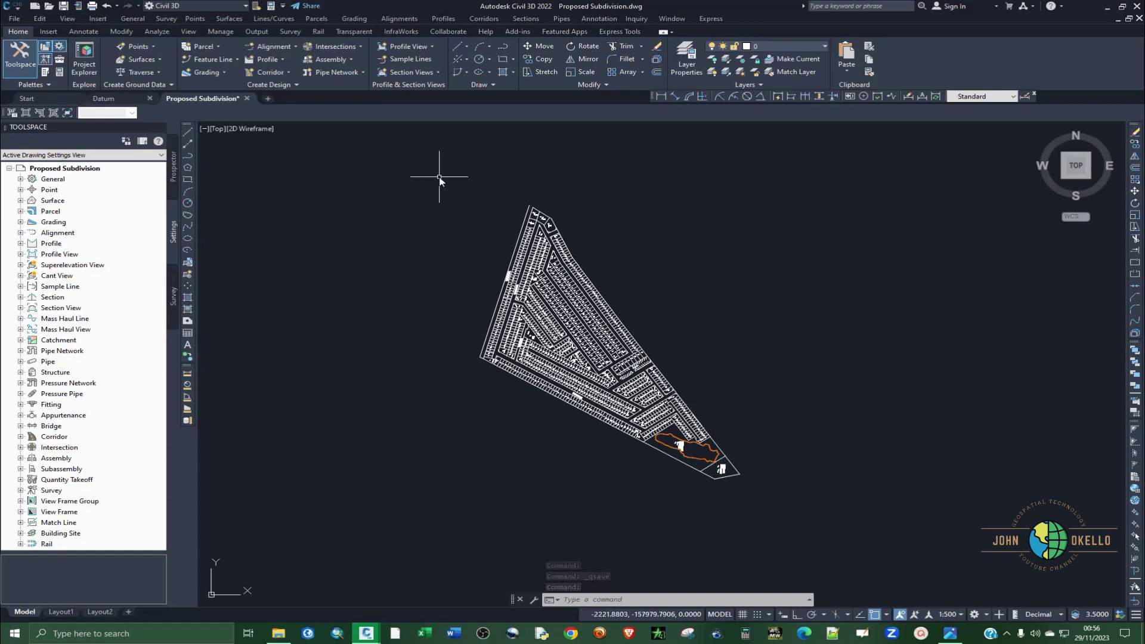
pyautogui.click(104, 99)
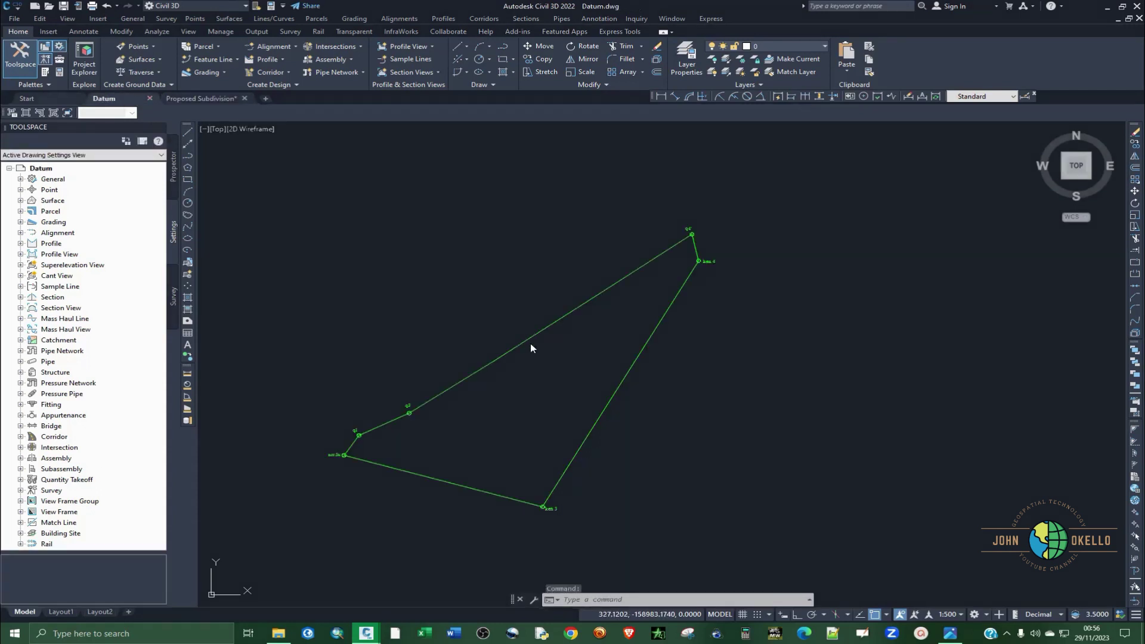
pyautogui.scroll(6, 391, 455)
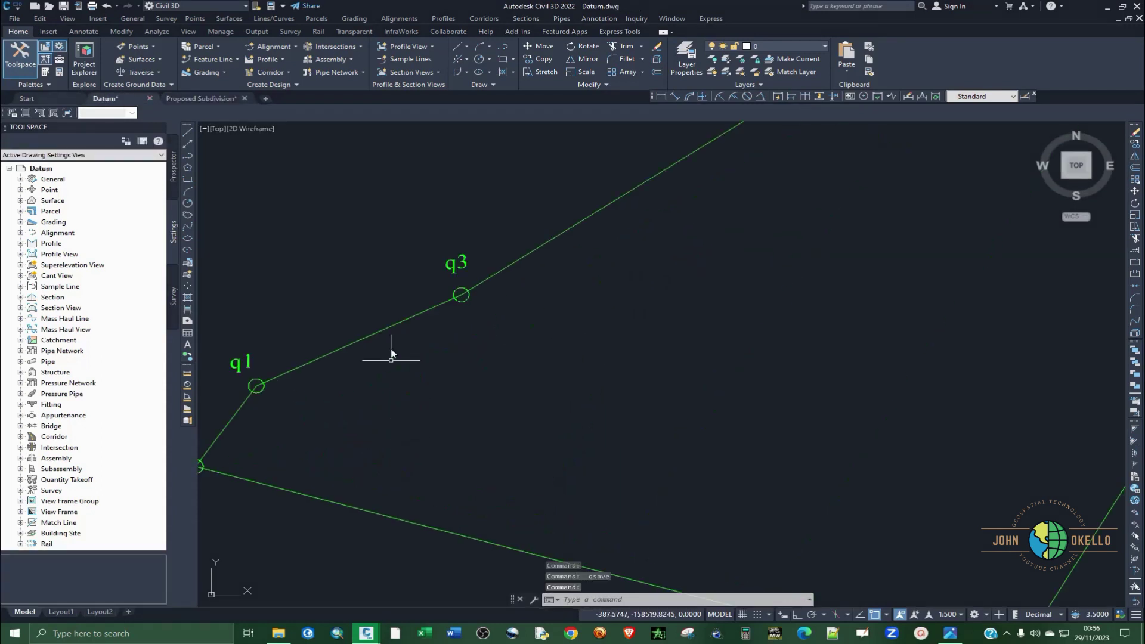
pyautogui.scroll(-4, 477, 410)
pyautogui.scroll(-2, 537, 440)
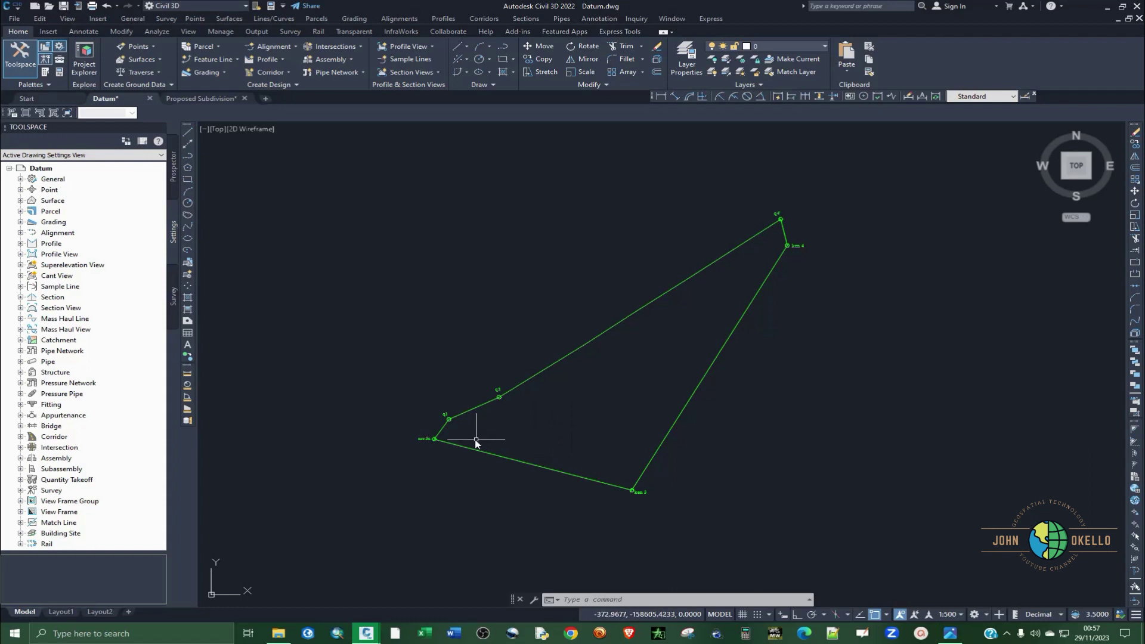
pyautogui.scroll(-4, 385, 405)
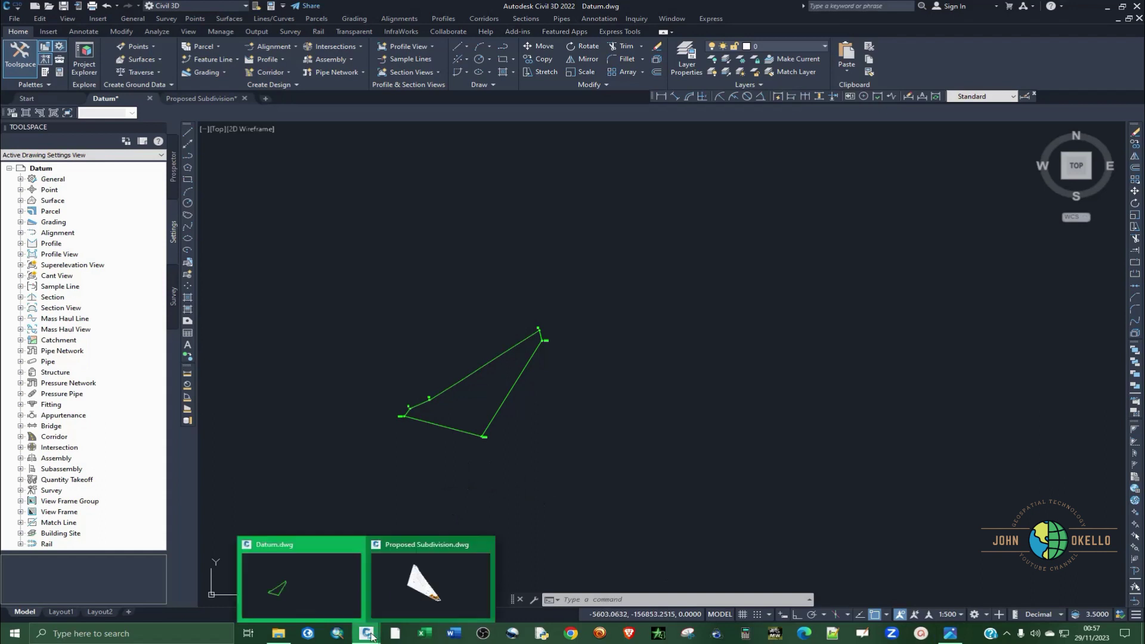
pyautogui.click(300, 578)
pyautogui.scroll(5, 481, 388)
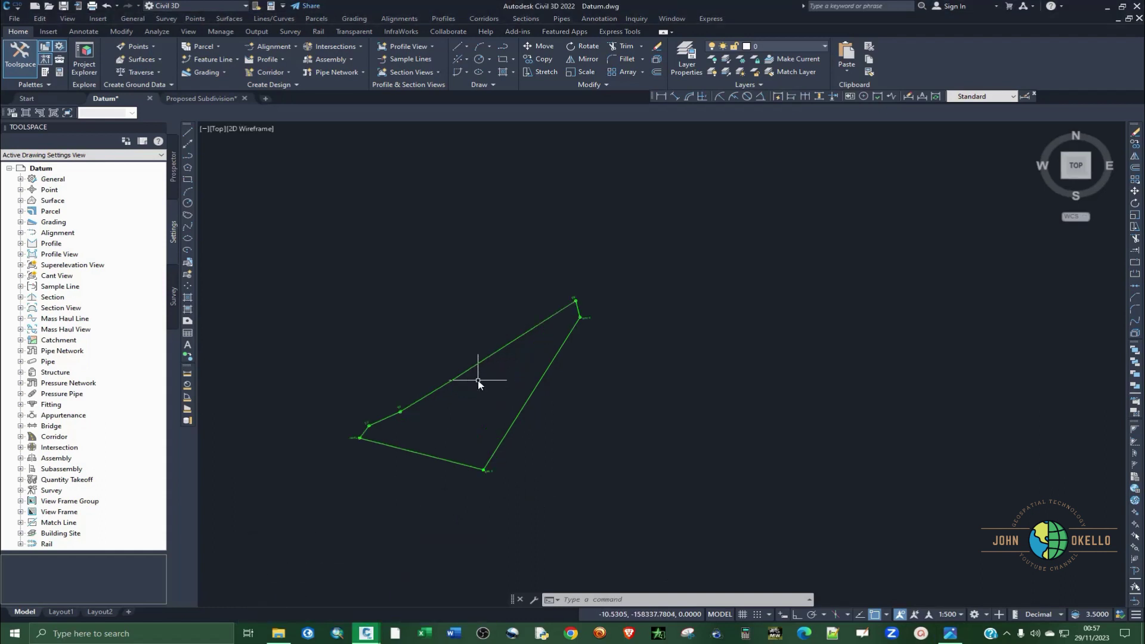
pyautogui.scroll(-3, 511, 263)
# - Inspect the numbered plots in the Proposed Subdivision drawing and return to the Datum drawing
pyautogui.click(202, 98)
pyautogui.scroll(6, 554, 322)
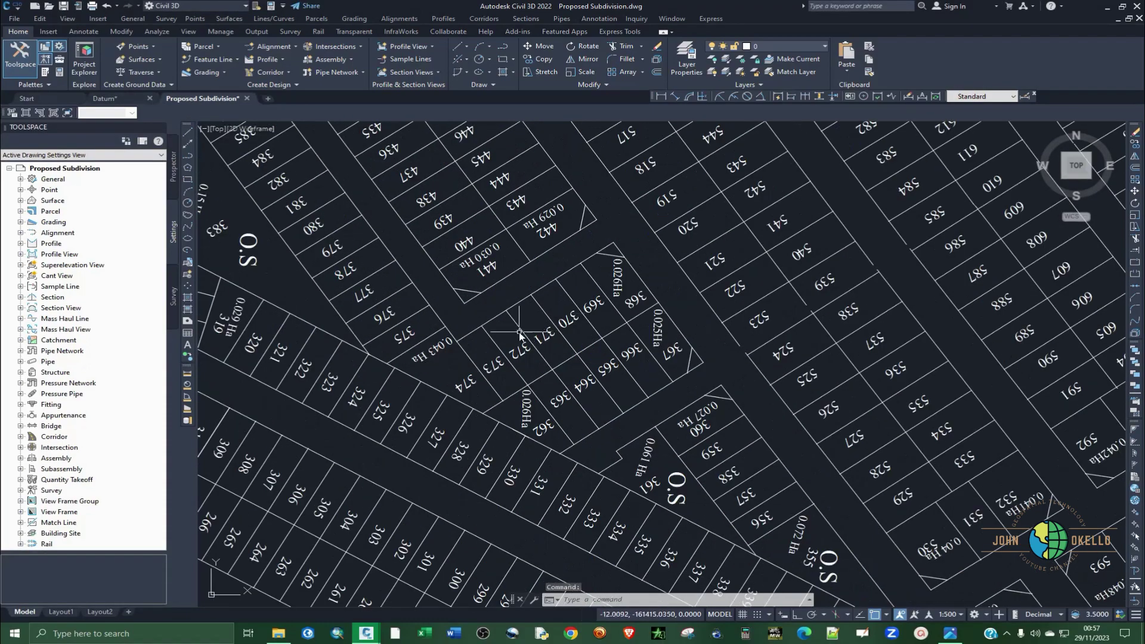
pyautogui.scroll(-4, 537, 364)
pyautogui.scroll(-5, 597, 338)
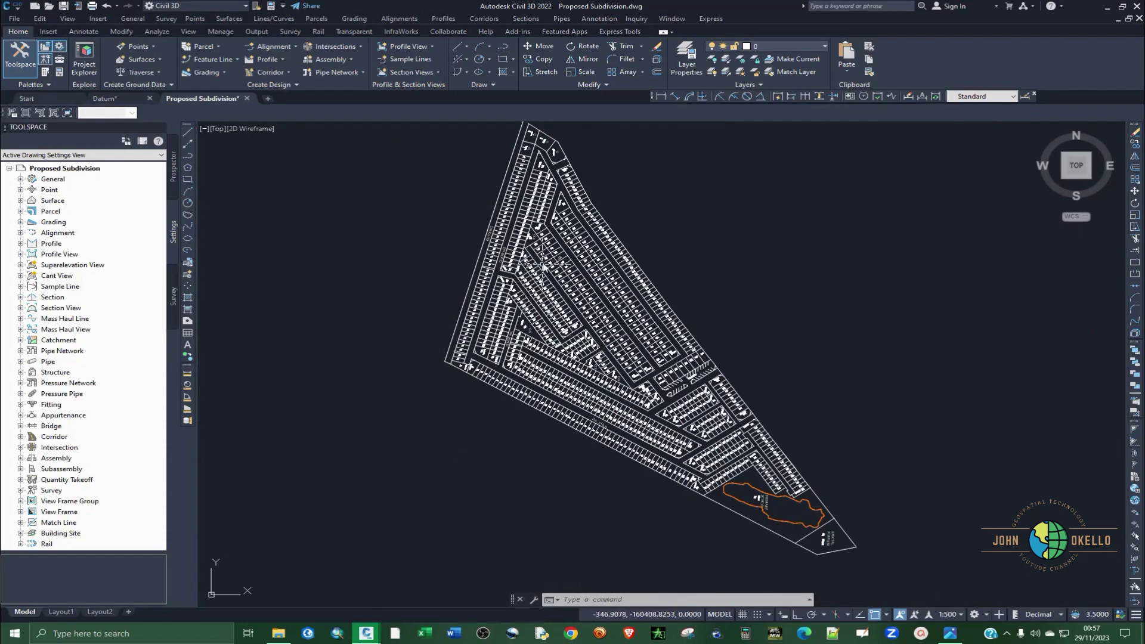
pyautogui.click(119, 99)
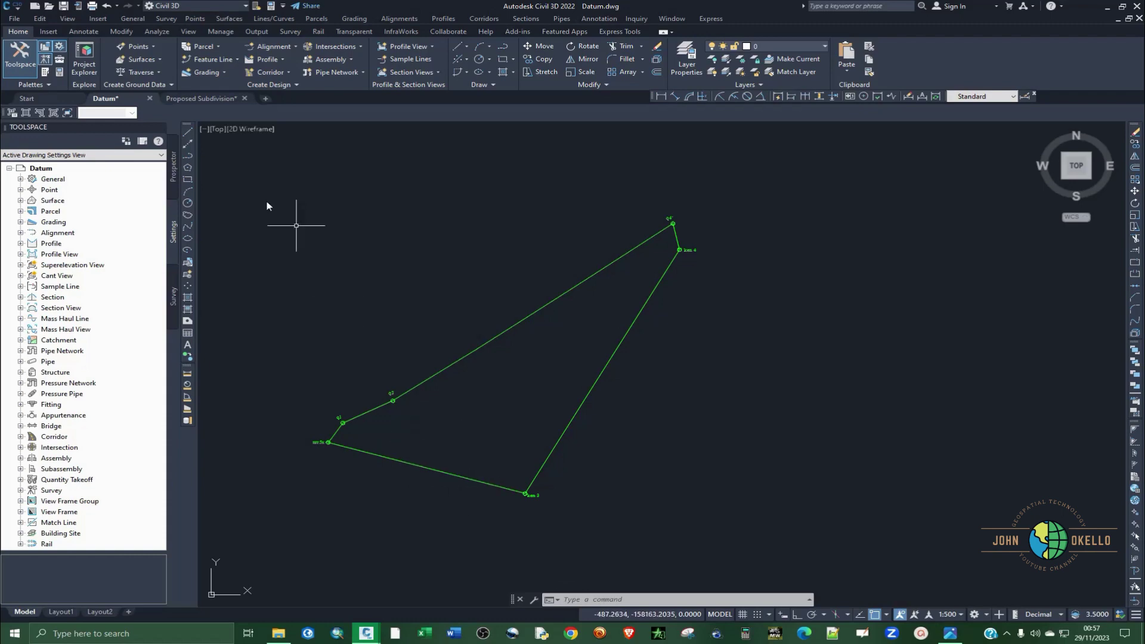
# - Select the entire layout in the Proposed Subdivision drawing and copy it to the clipboard
pyautogui.click(201, 98)
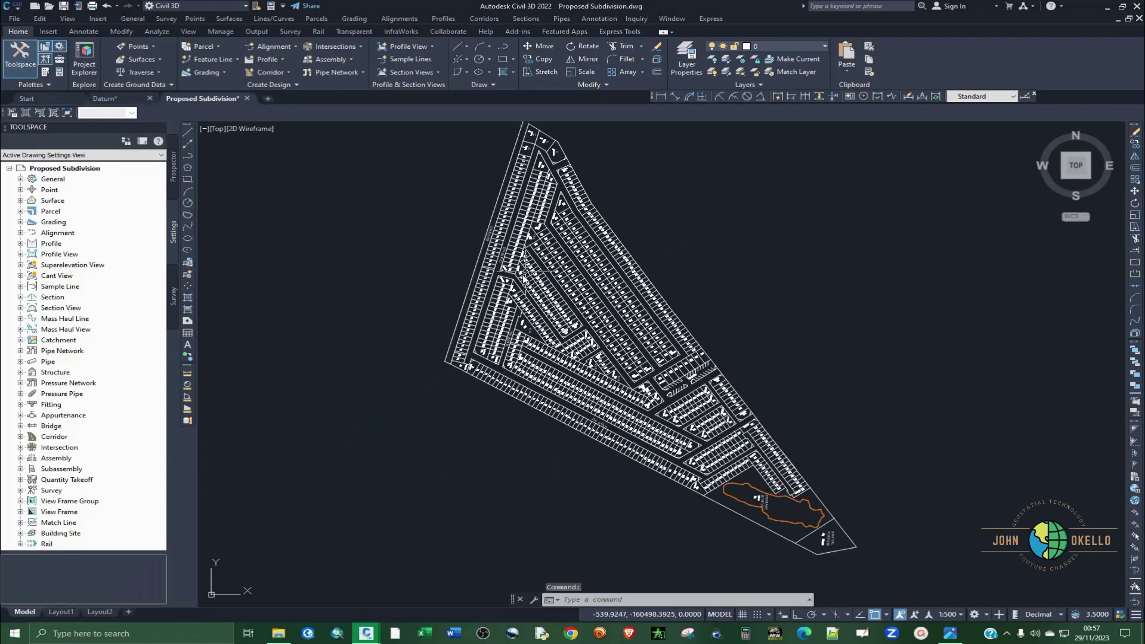
pyautogui.scroll(-2, 585, 380)
pyautogui.click(824, 530)
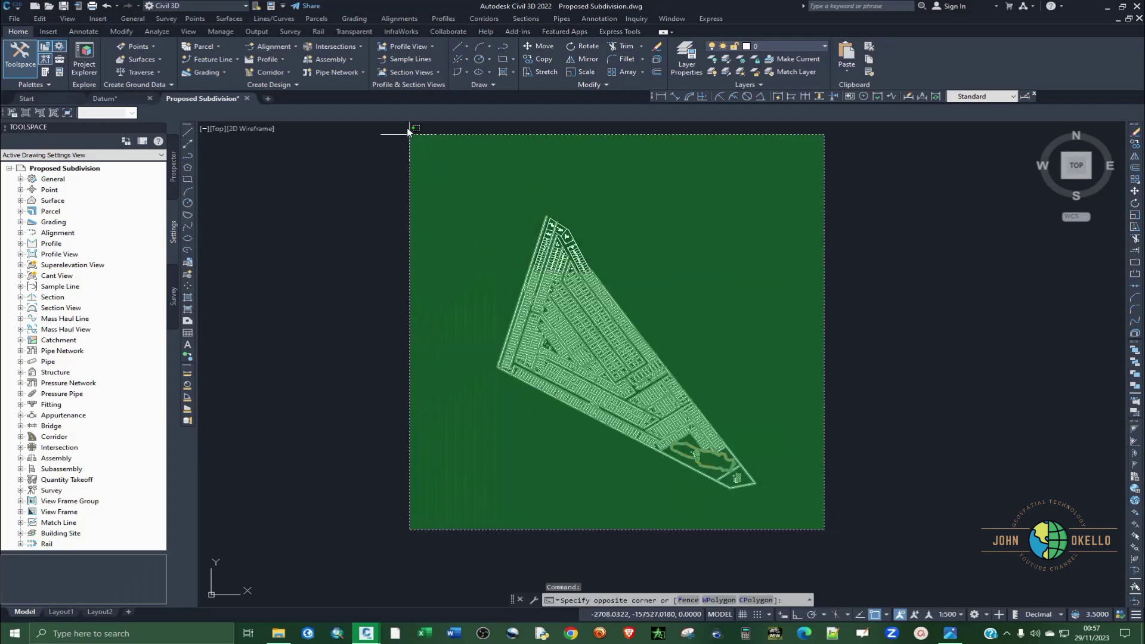
pyautogui.click(407, 127)
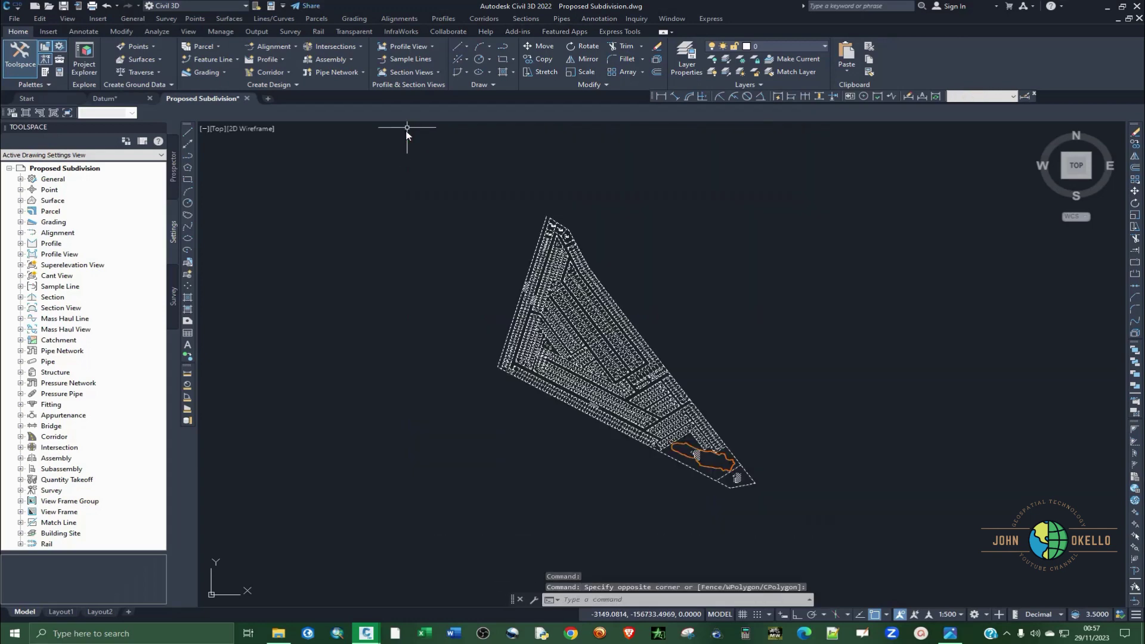
pyautogui.rightClick(615, 235)
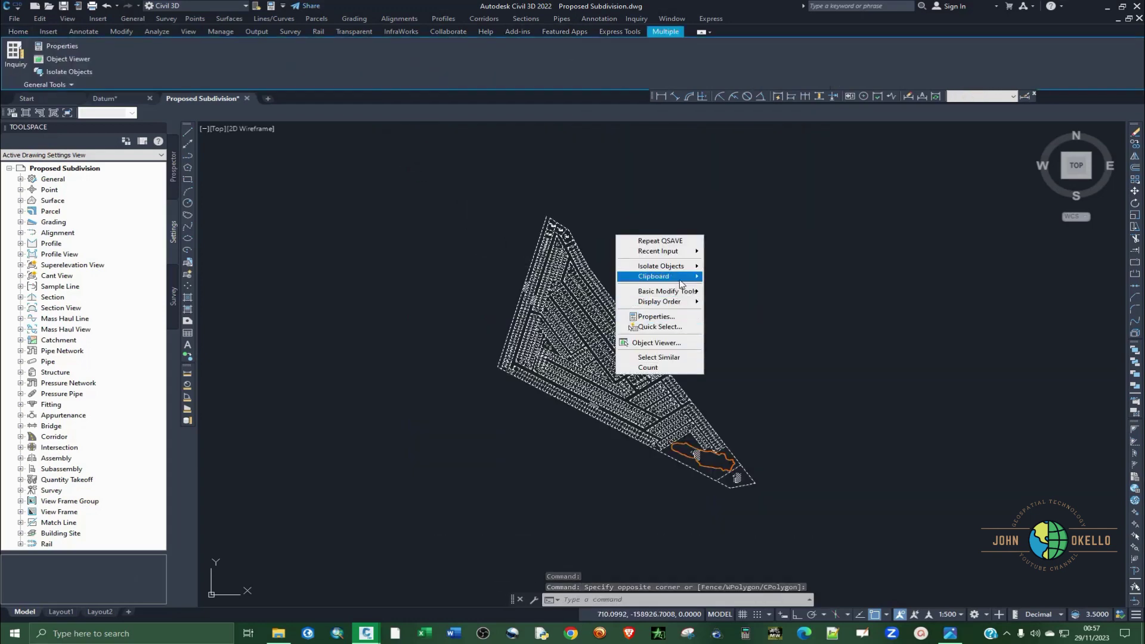
pyautogui.moveTo(688, 281)
pyautogui.click(735, 291)
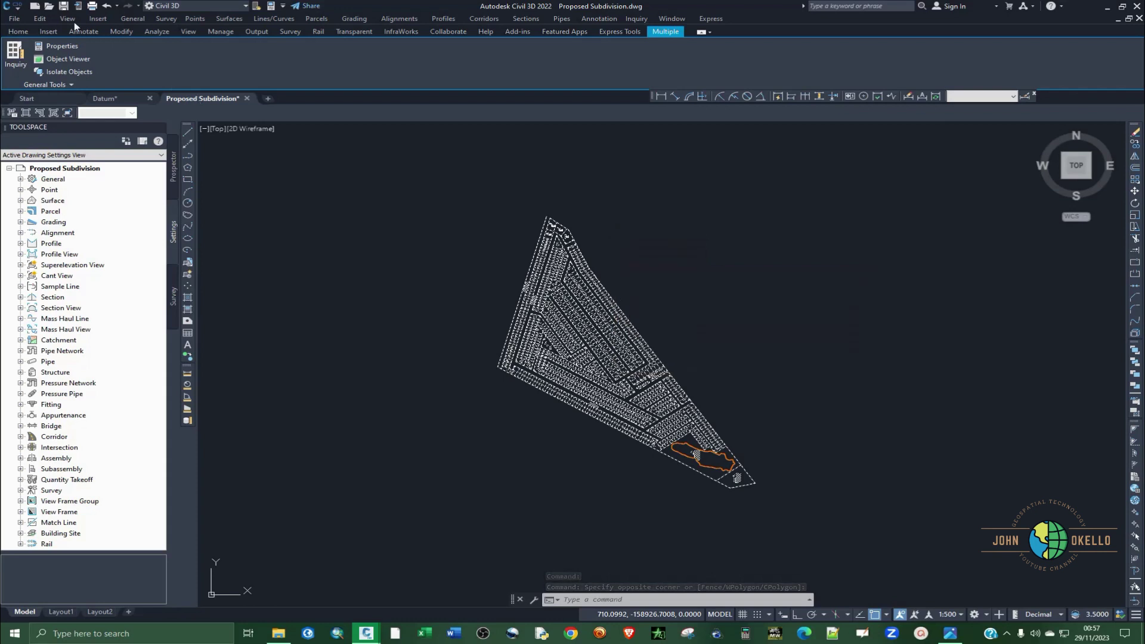
# - Paste the copied subdivision layout into the Datum drawing, in the empty area east of the green boundary
pyautogui.click(109, 99)
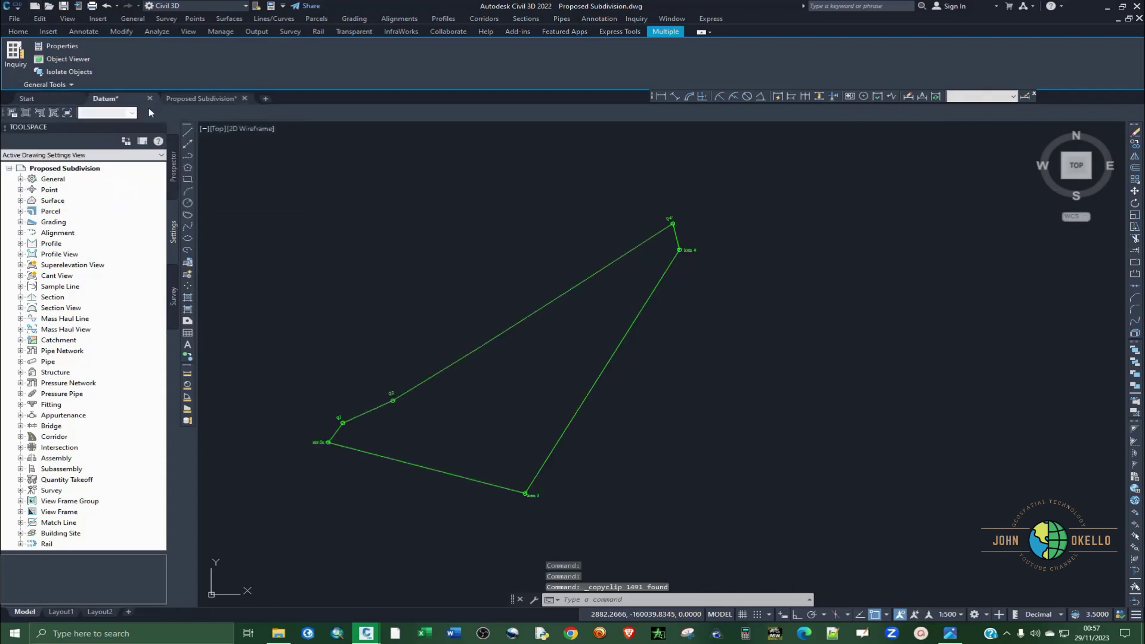
pyautogui.scroll(-5, 378, 274)
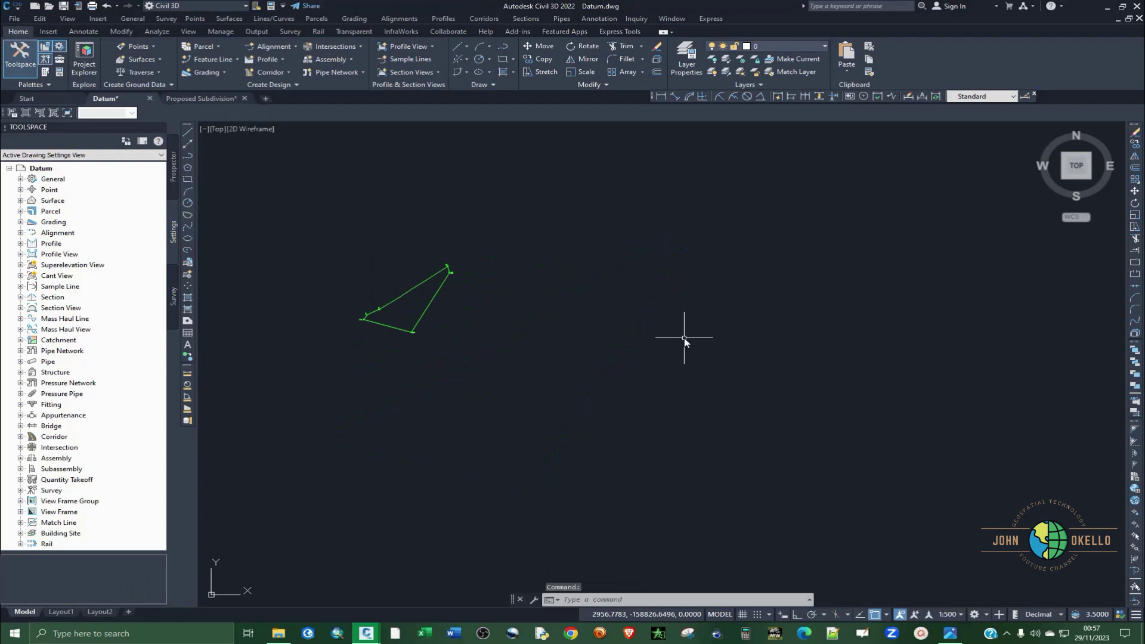
pyautogui.rightClick(715, 330)
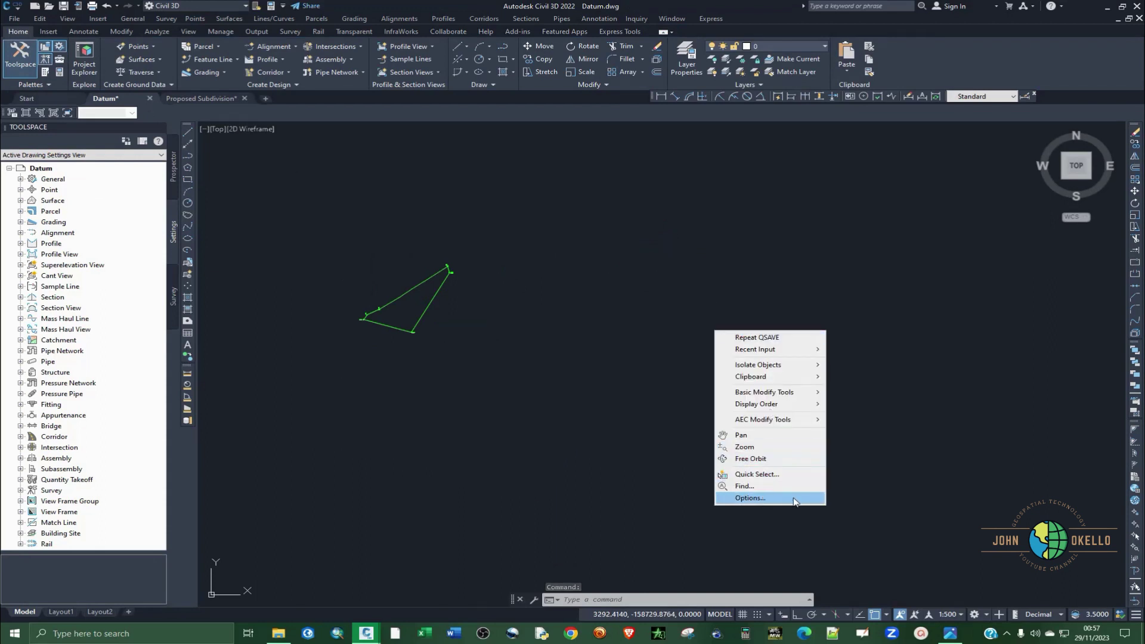
pyautogui.moveTo(786, 380)
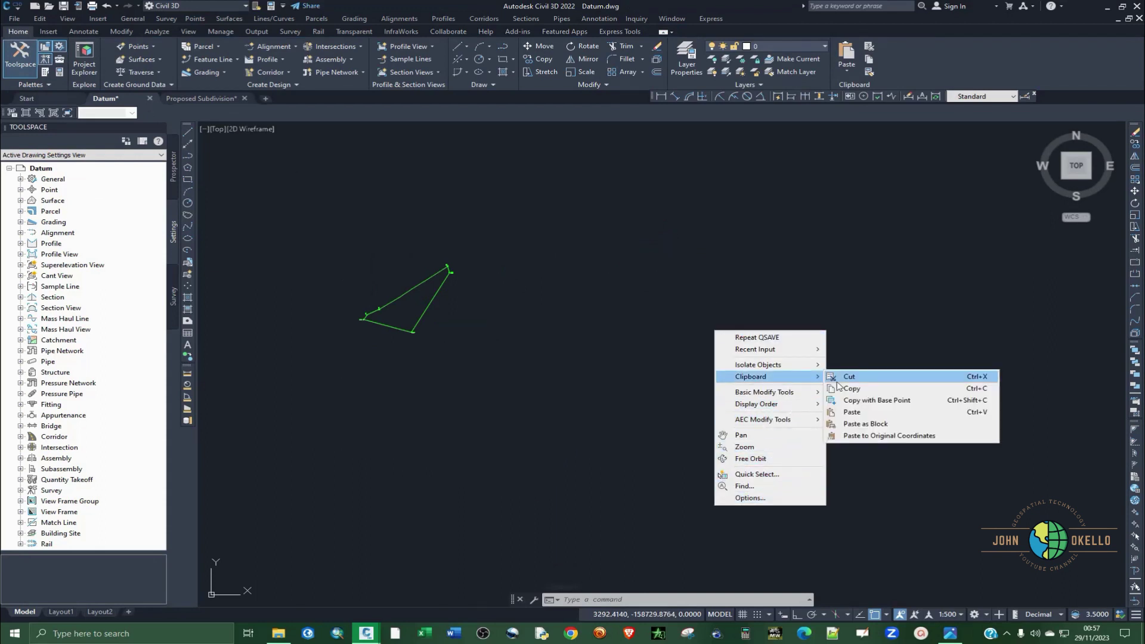
pyautogui.click(863, 412)
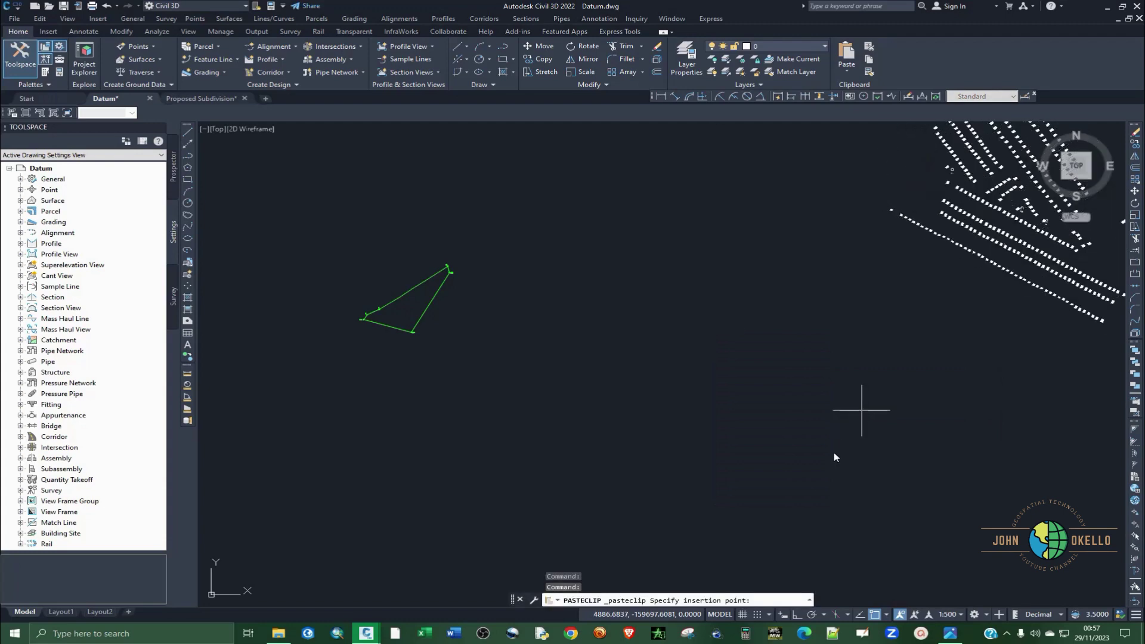
pyautogui.click(742, 472)
pyautogui.scroll(-4, 323, 379)
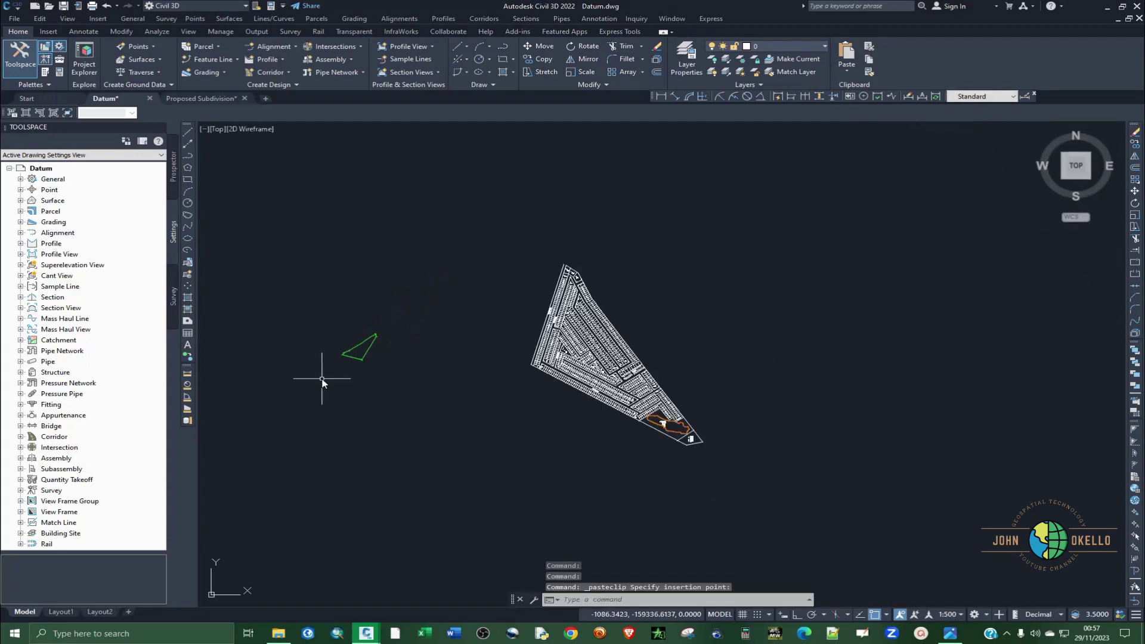
# - Move the whole pasted subdivision layout farther east, away from the green datum boundary
pyautogui.click(785, 511)
pyautogui.click(493, 228)
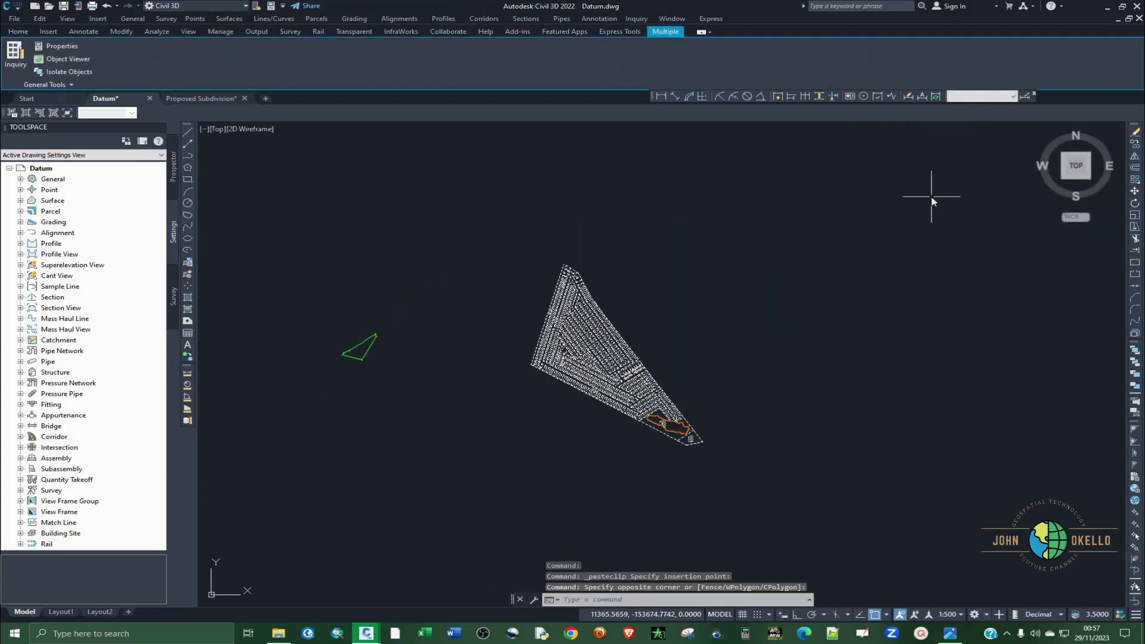
pyautogui.write('m')
pyautogui.press('Return')
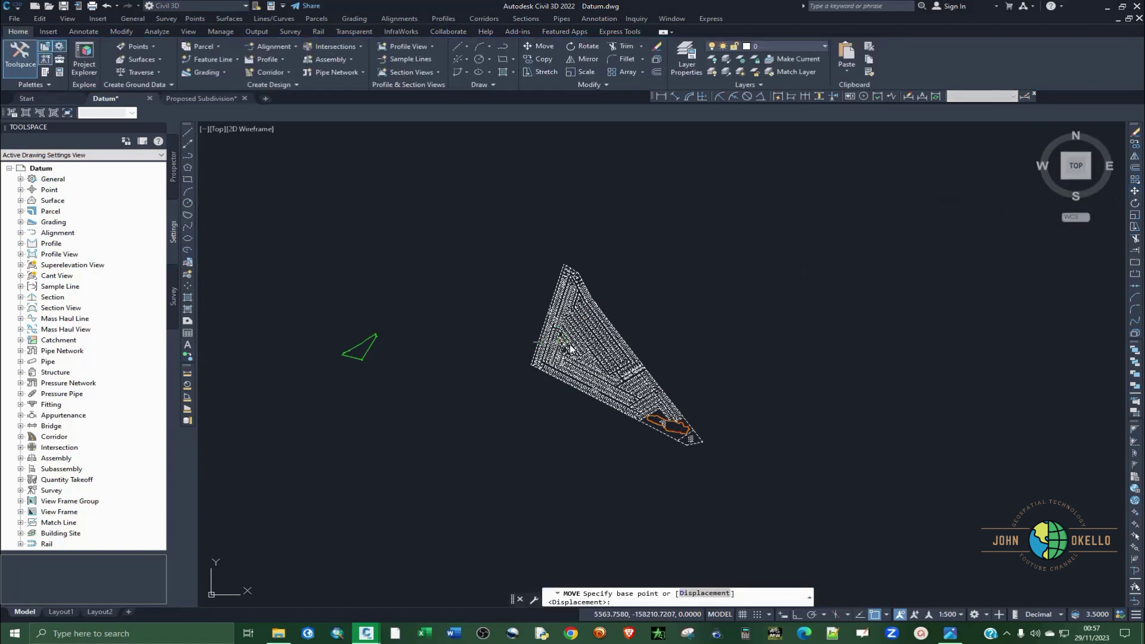
pyautogui.click(594, 351)
pyautogui.click(733, 367)
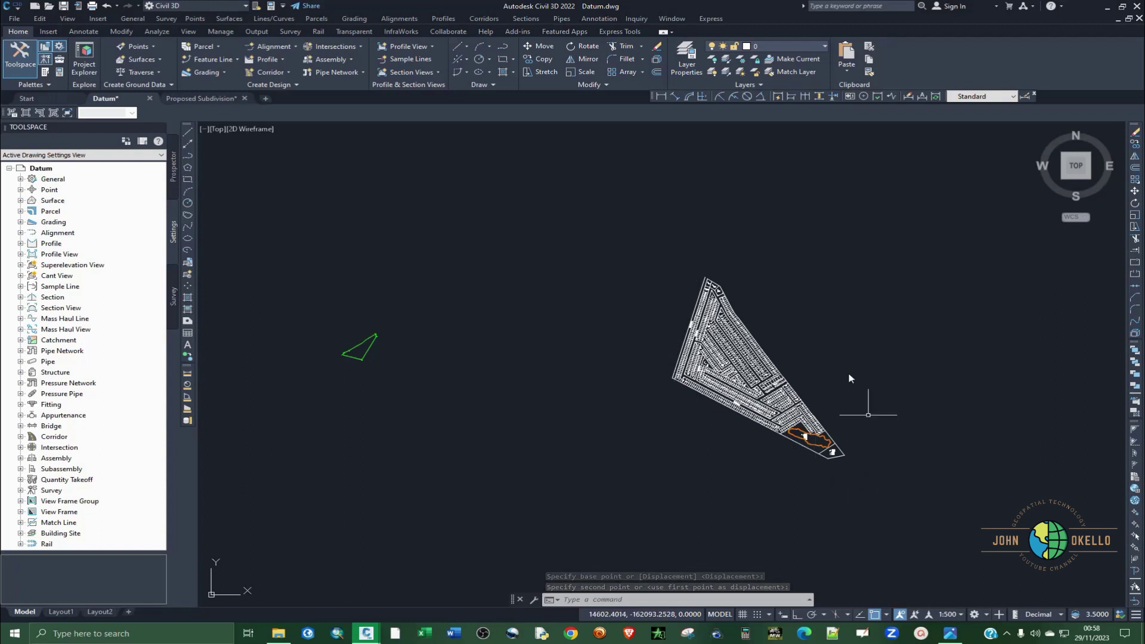
pyautogui.click(353, 359)
pyautogui.scroll(6, 352, 361)
pyautogui.scroll(6, 366, 308)
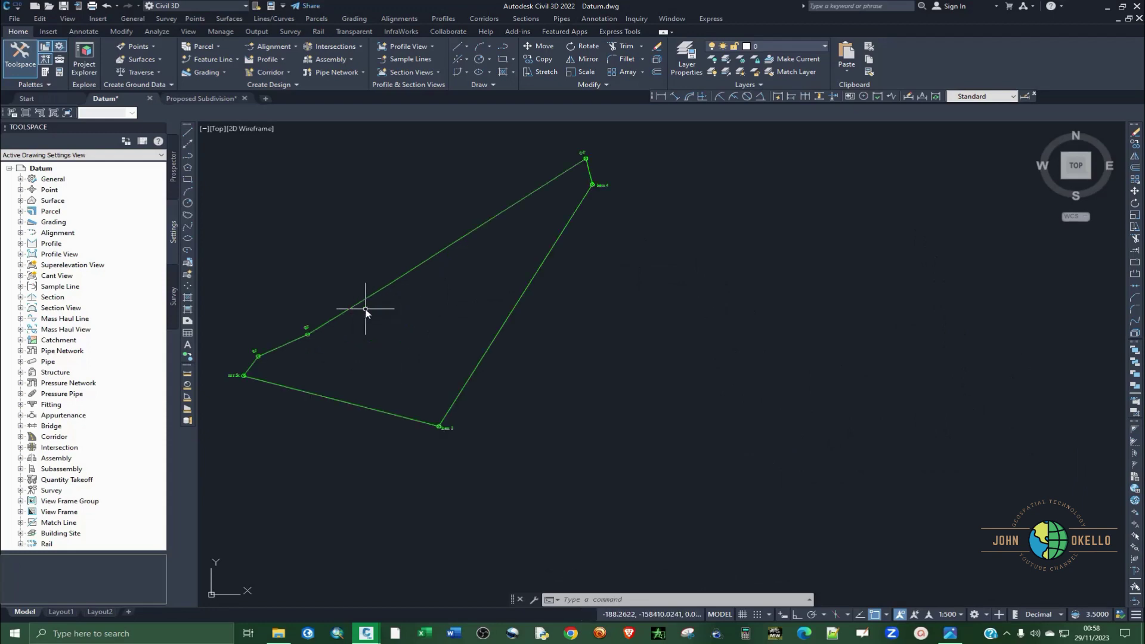
pyautogui.scroll(-12, 576, 390)
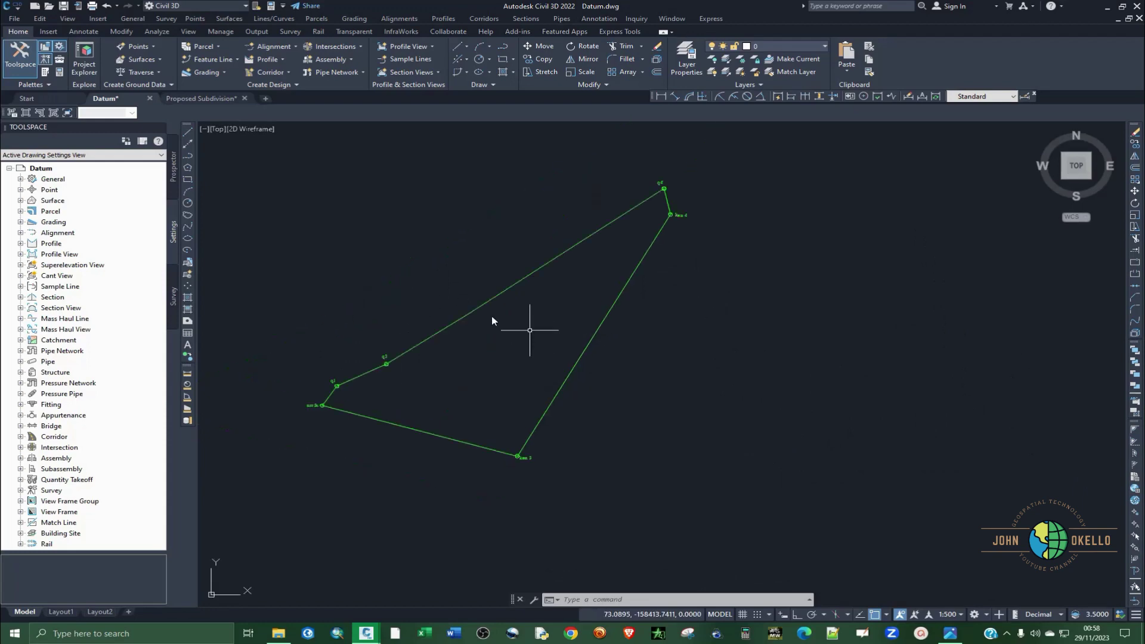
pyautogui.scroll(2, 482, 329)
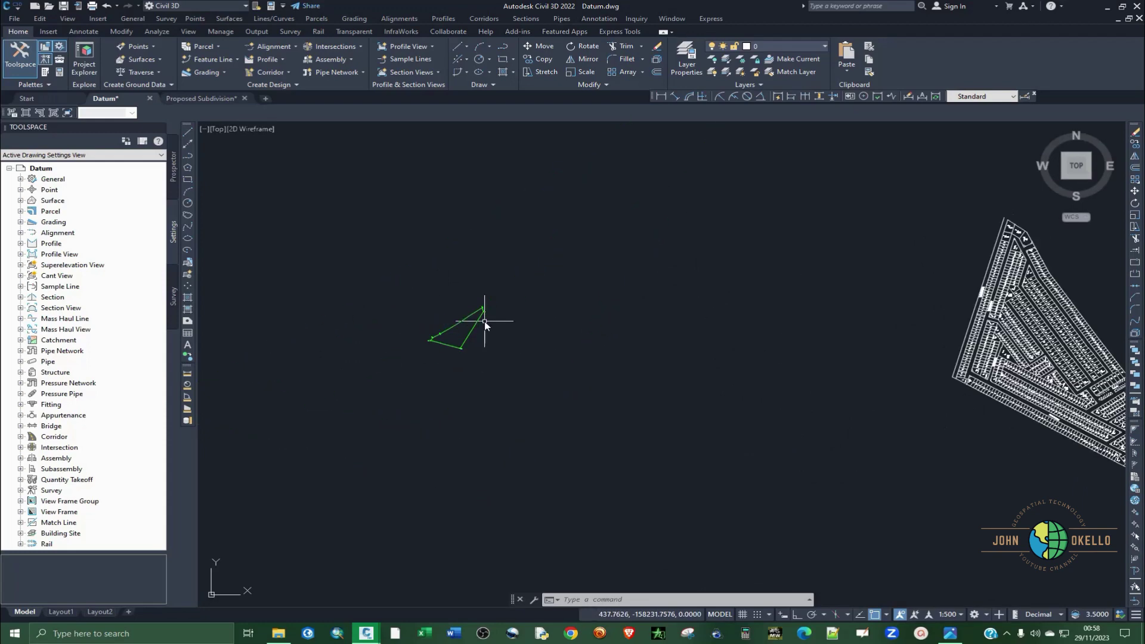
pyautogui.scroll(-4, 429, 327)
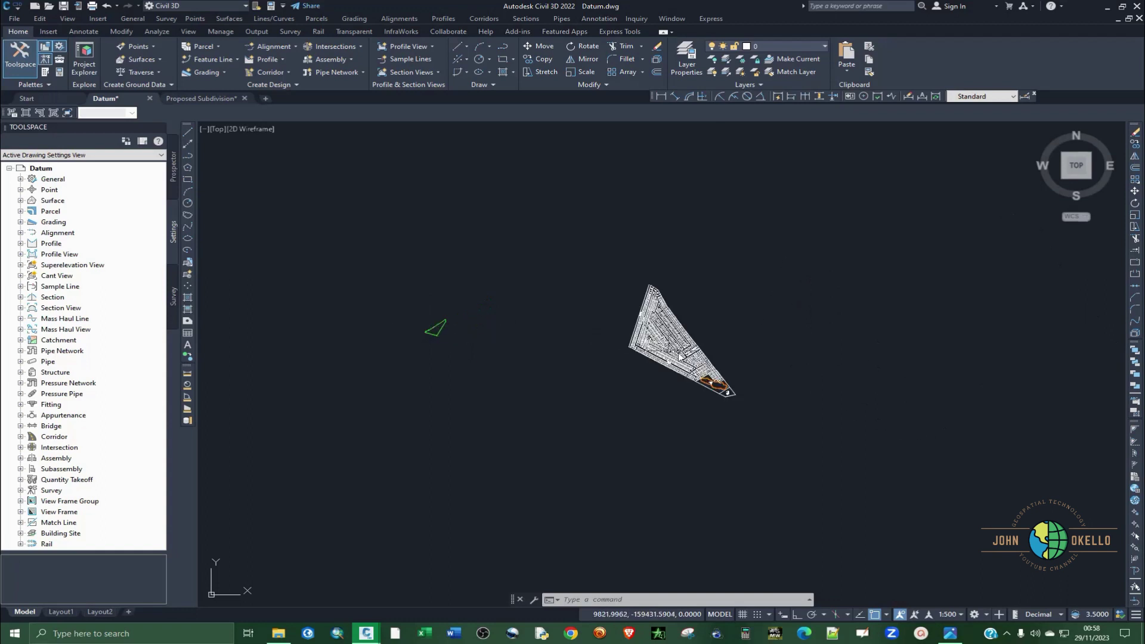
pyautogui.click(766, 426)
pyautogui.click(546, 231)
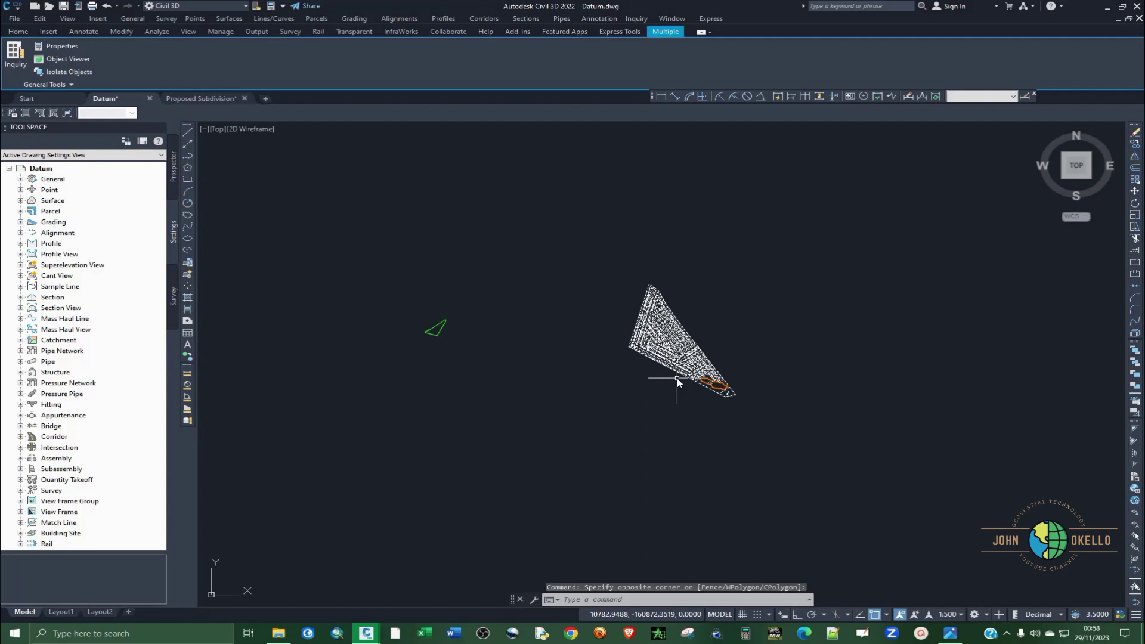
pyautogui.write('RO')
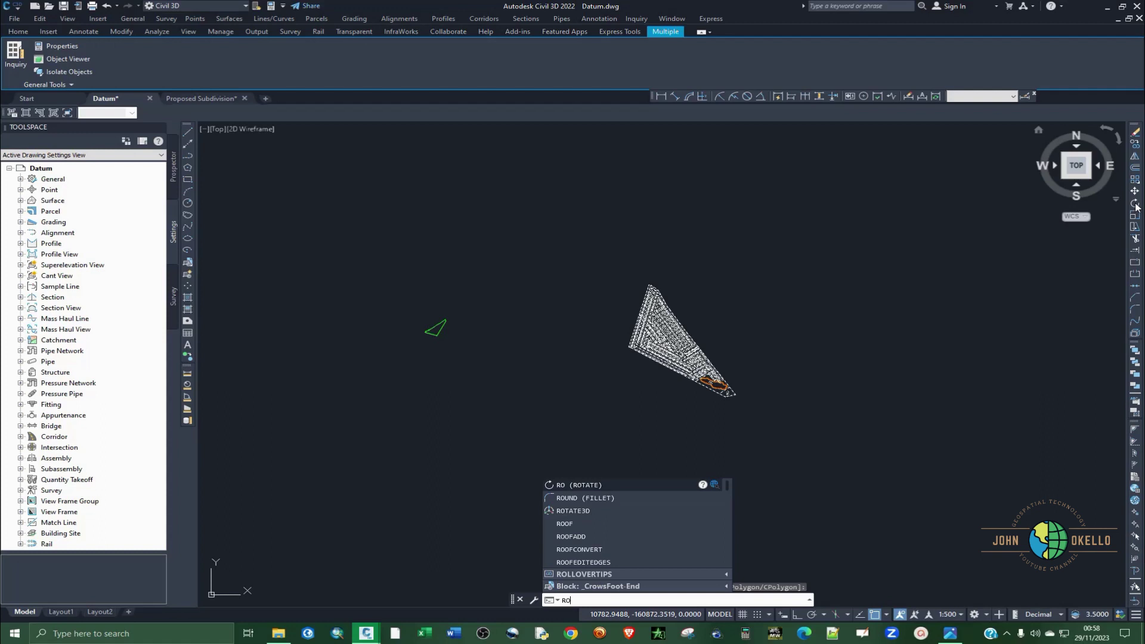
pyautogui.click(576, 486)
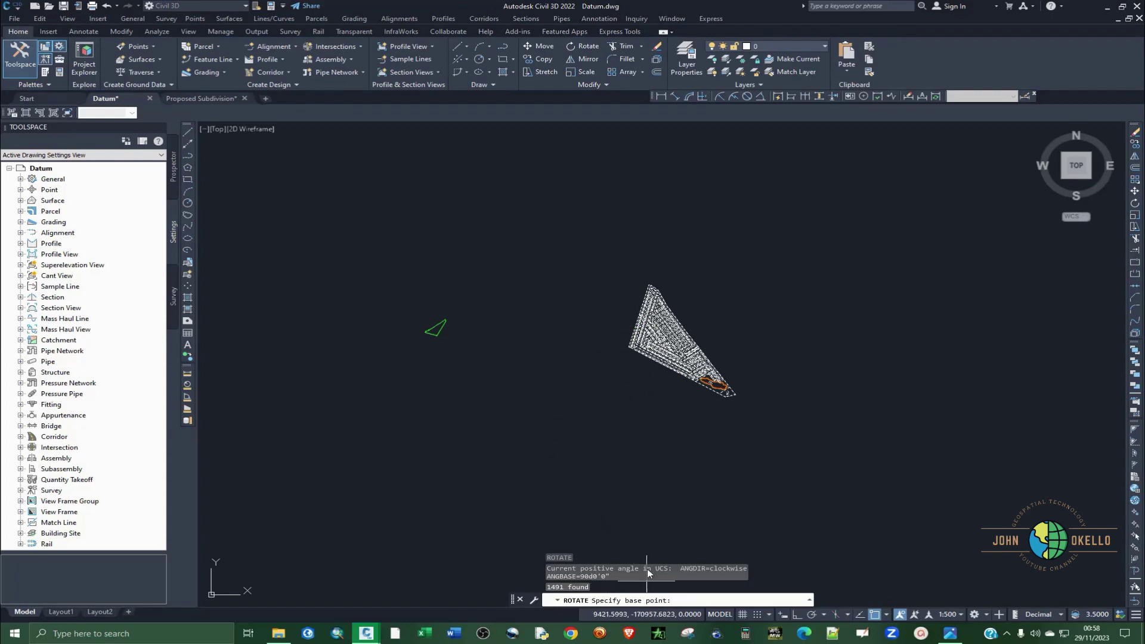
pyautogui.scroll(5, 630, 344)
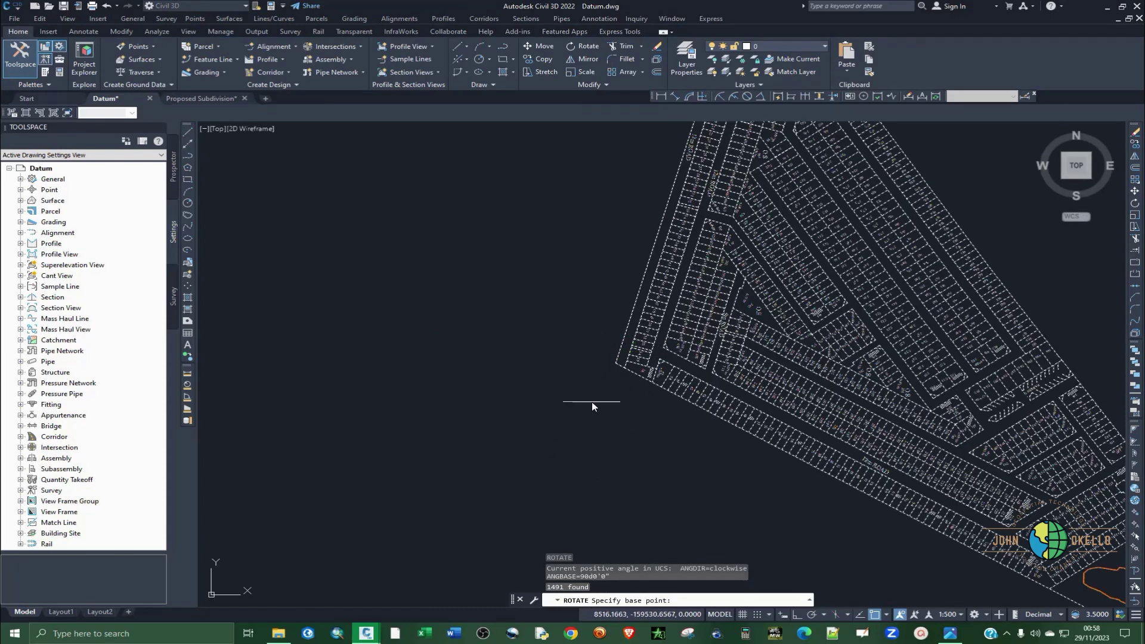
pyautogui.scroll(3, 600, 395)
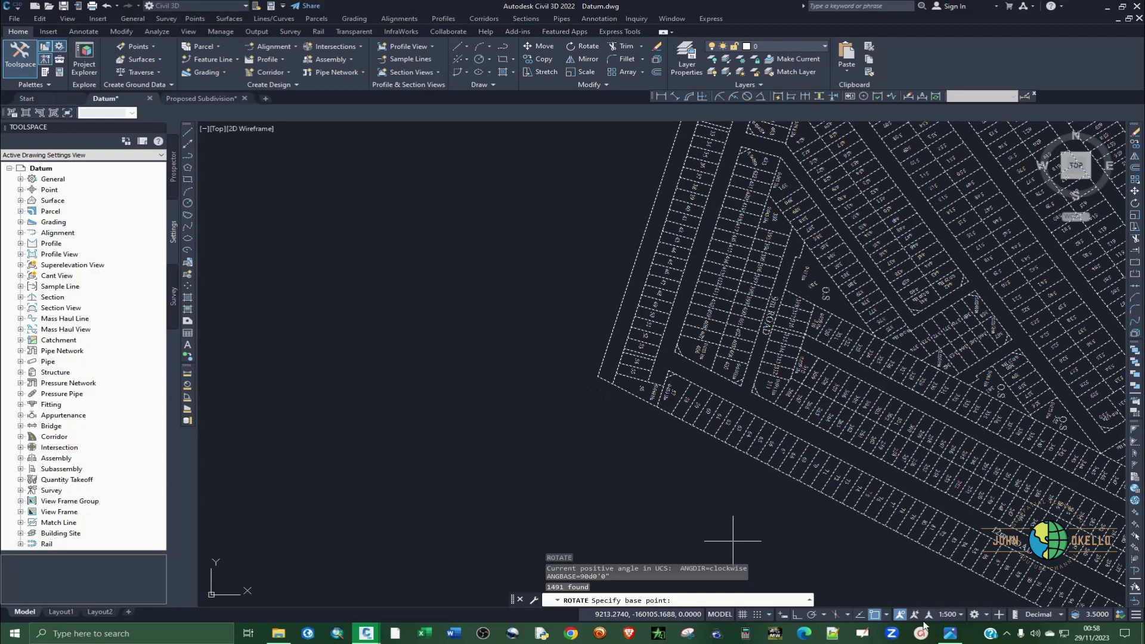
pyautogui.click(888, 616)
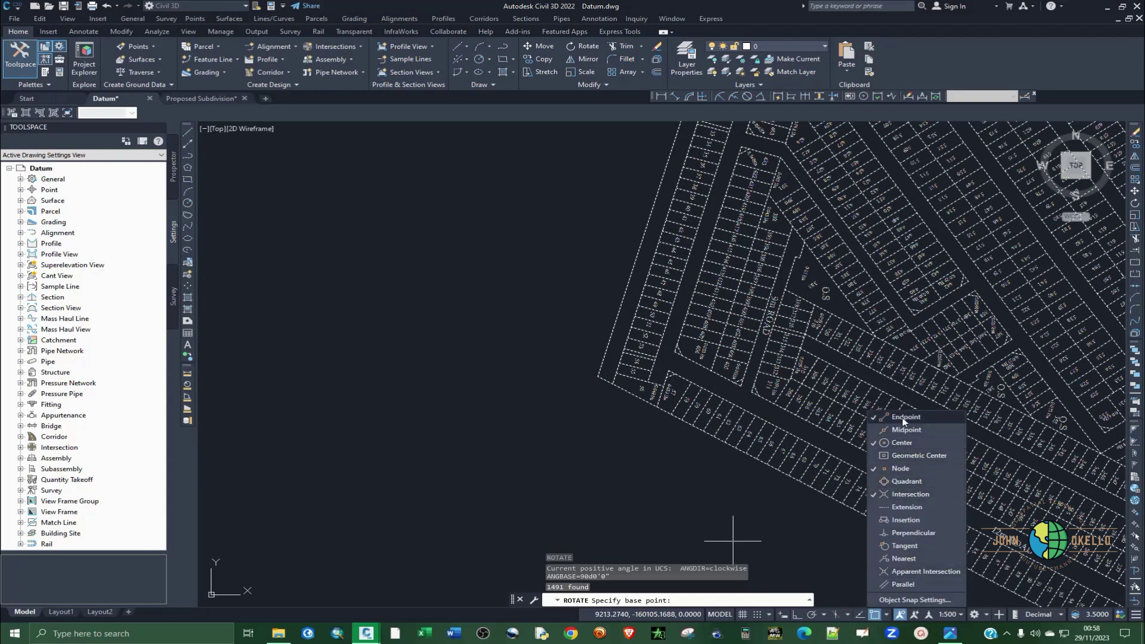
pyautogui.click(887, 616)
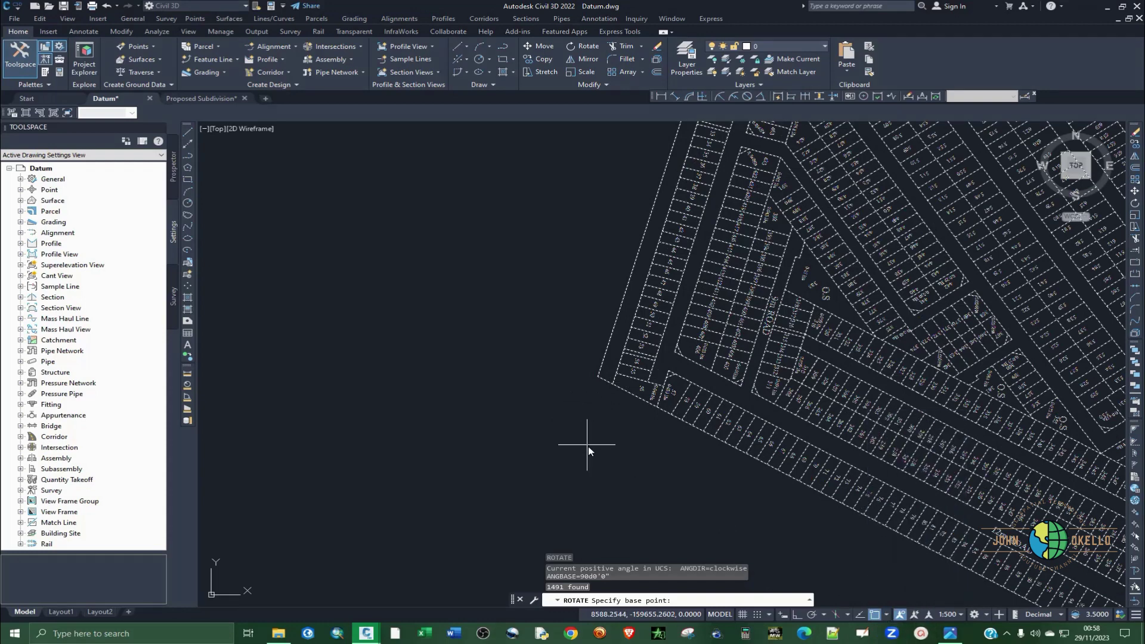
pyautogui.click(598, 377)
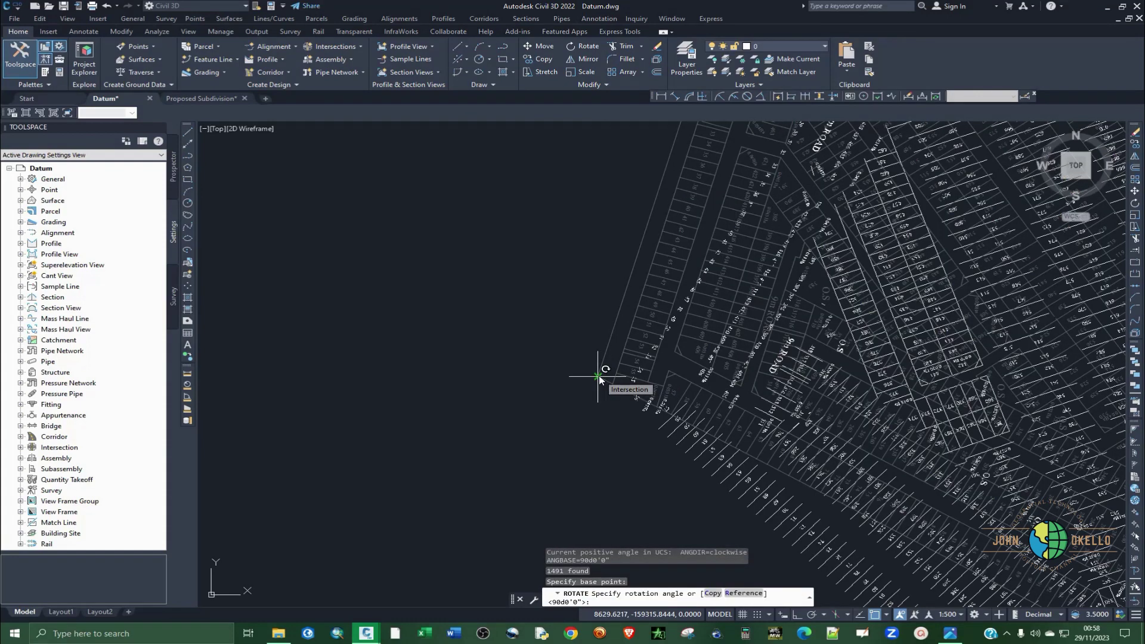
pyautogui.write('r')
pyautogui.press('Return')
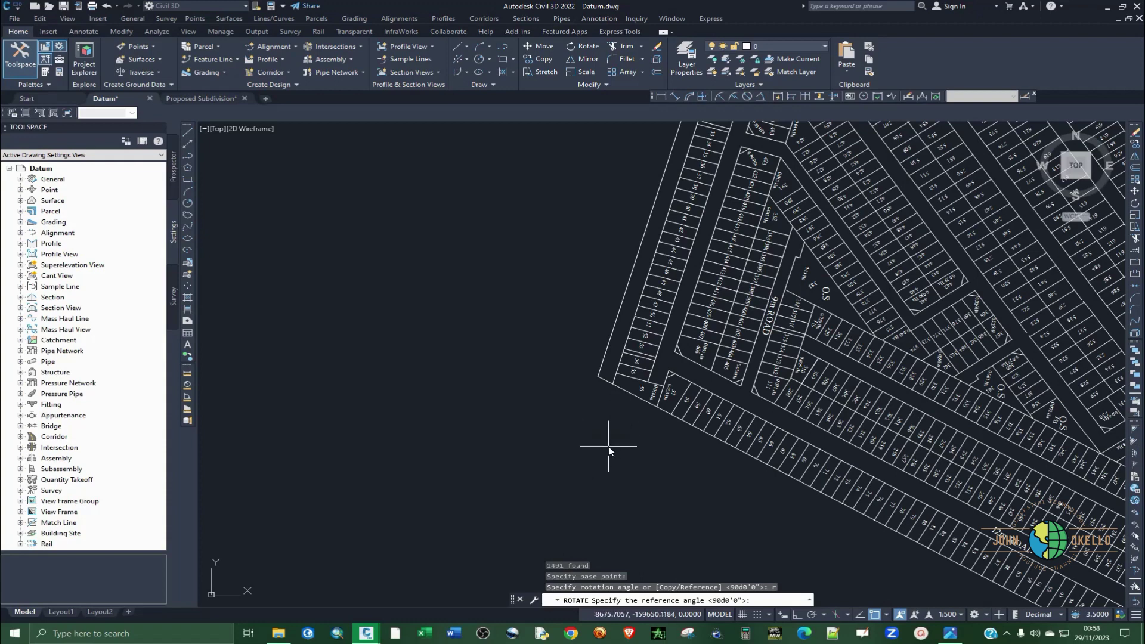
pyautogui.click(597, 377)
pyautogui.scroll(-6, 525, 370)
pyautogui.scroll(6, 772, 516)
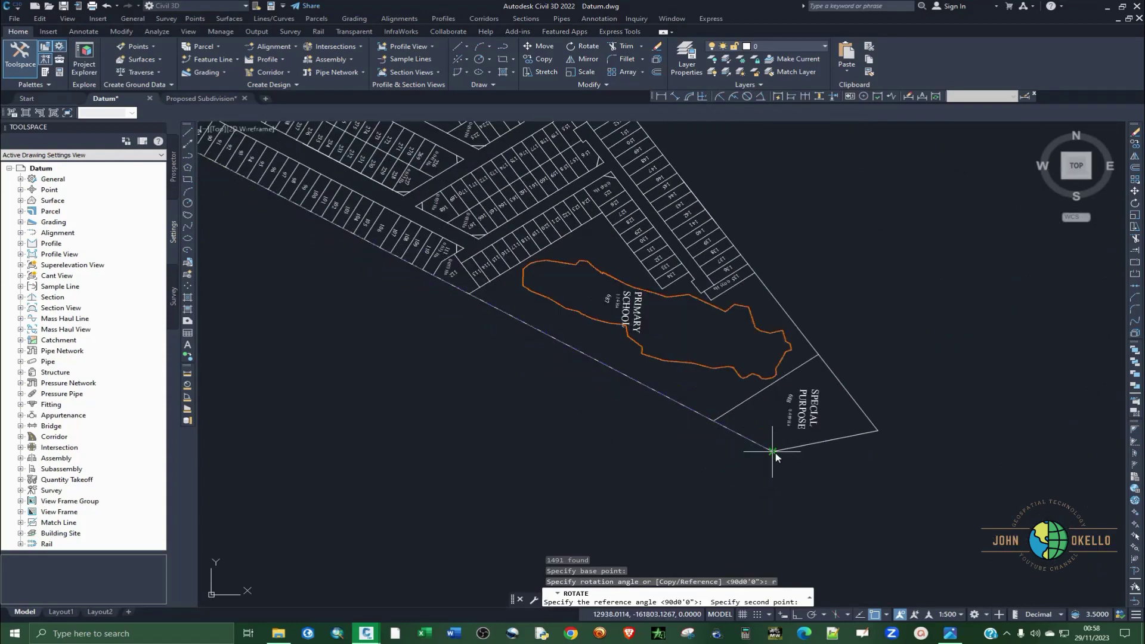
pyautogui.scroll(-4, 788, 471)
pyautogui.scroll(-3, 790, 468)
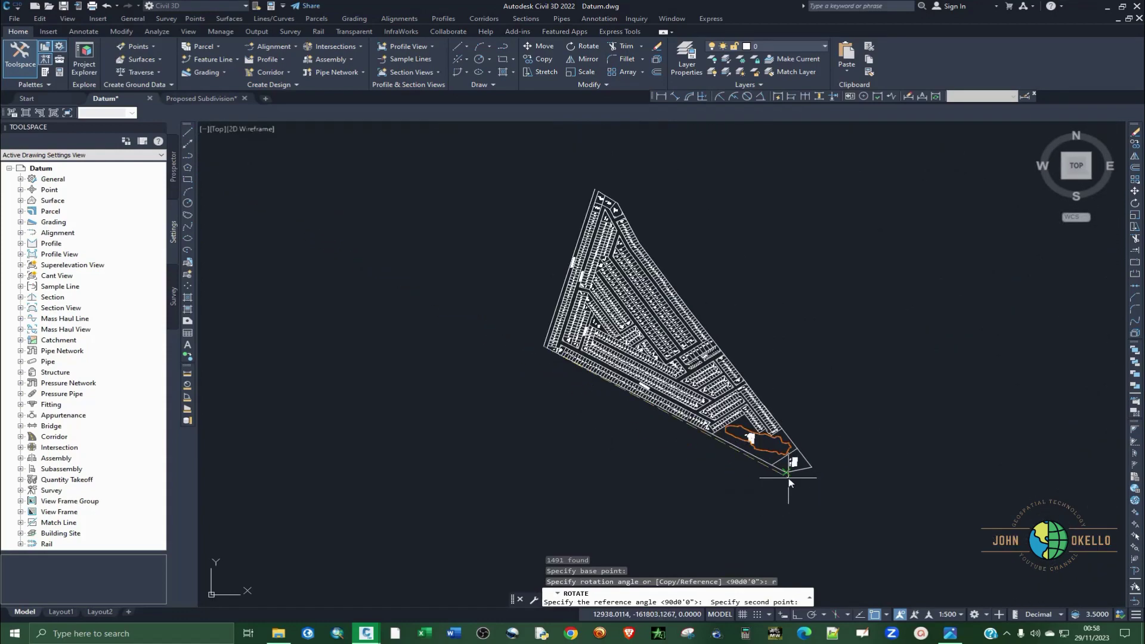
pyautogui.scroll(-2, 638, 388)
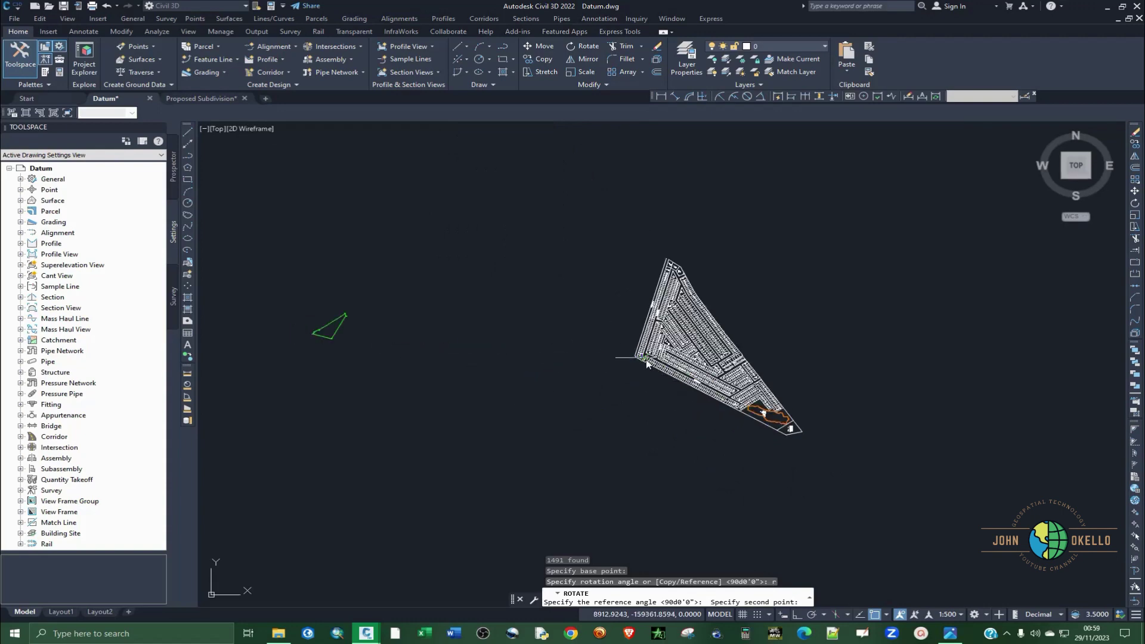
pyautogui.scroll(5, 632, 367)
pyautogui.press('Escape')
# - Compare the layout's southwestern boundary, from its westernmost corner to the Special Purpose plot, with the corresponding sides of the green datum boundary
pyautogui.scroll(-3, 582, 346)
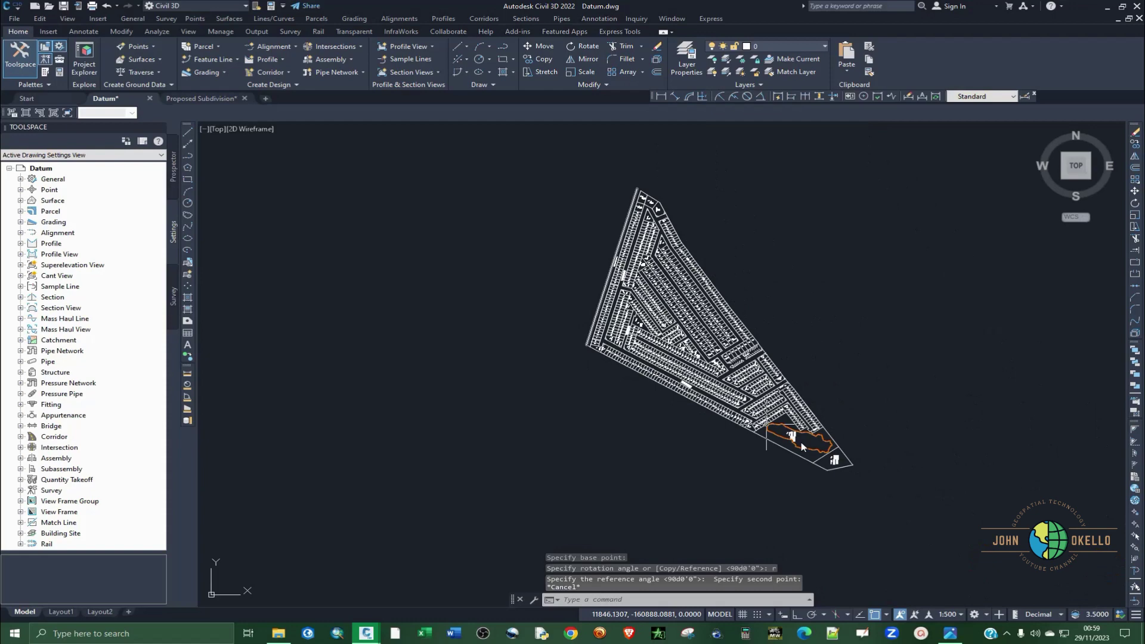
pyautogui.scroll(3, 829, 477)
pyautogui.scroll(-3, 564, 365)
pyautogui.scroll(4, 662, 382)
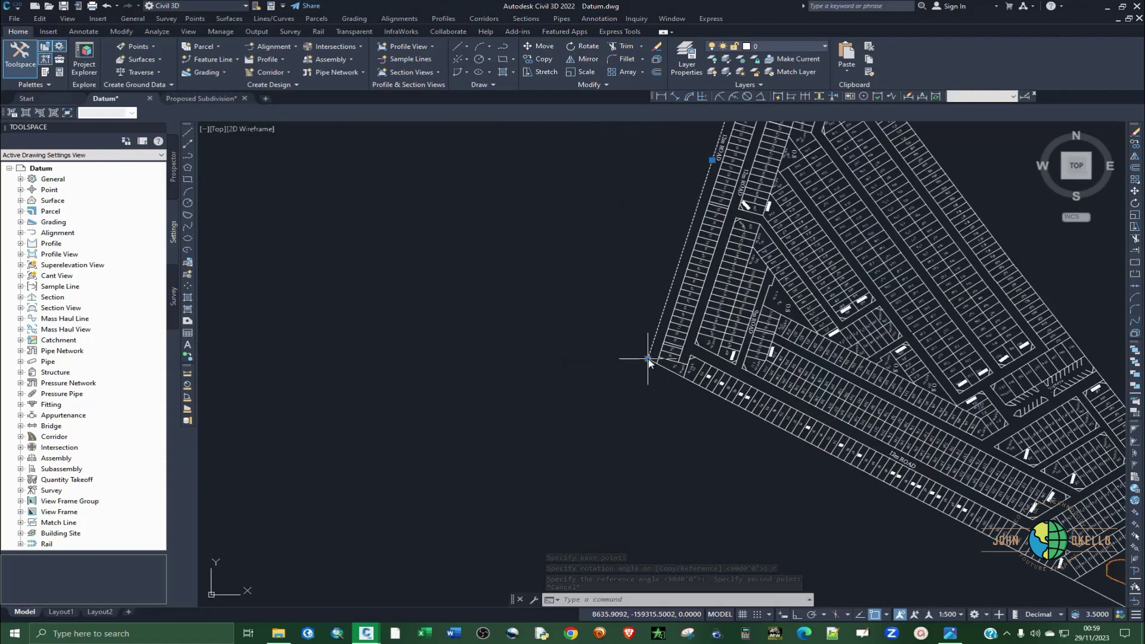
pyautogui.click(650, 361)
pyautogui.scroll(-3, 601, 366)
pyautogui.scroll(4, 776, 431)
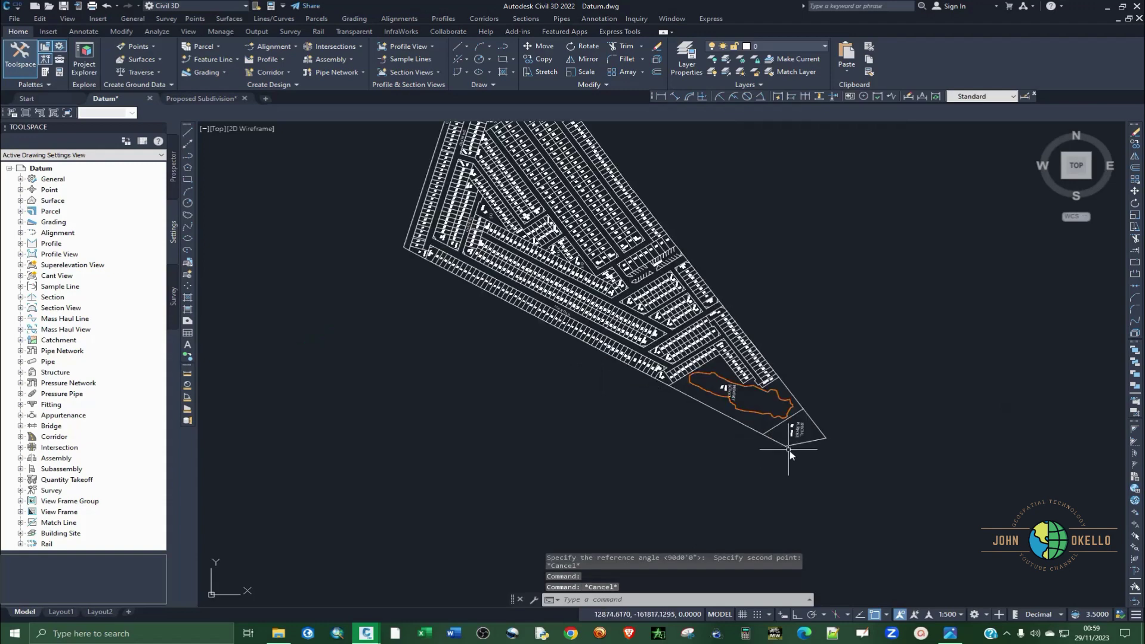
pyautogui.scroll(-5, 769, 439)
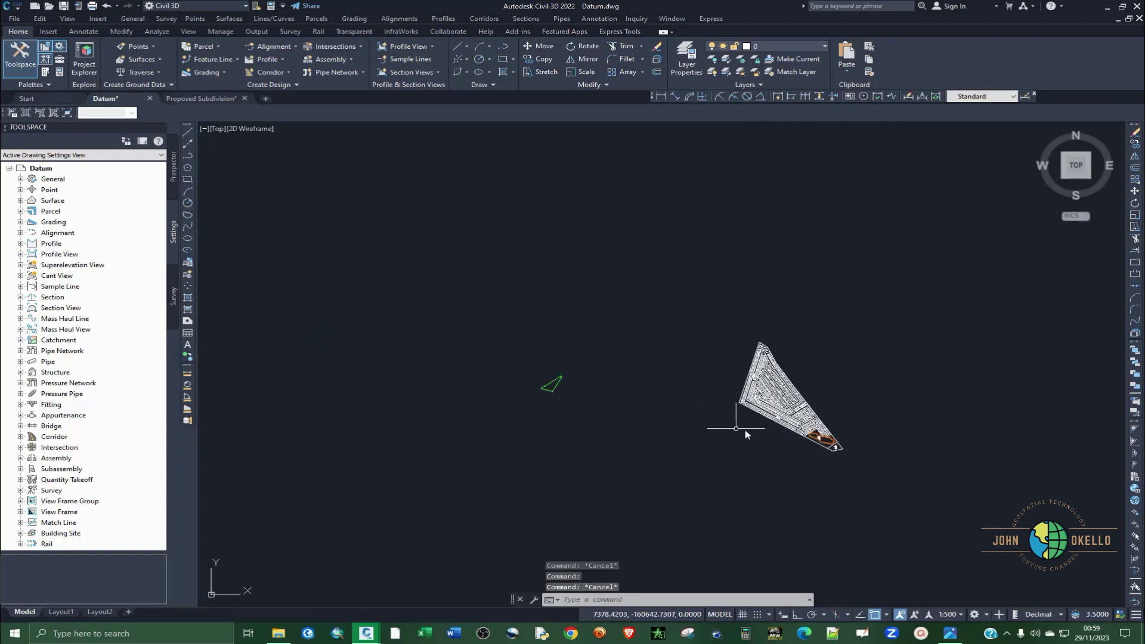
pyautogui.scroll(5, 596, 406)
pyautogui.scroll(3, 792, 401)
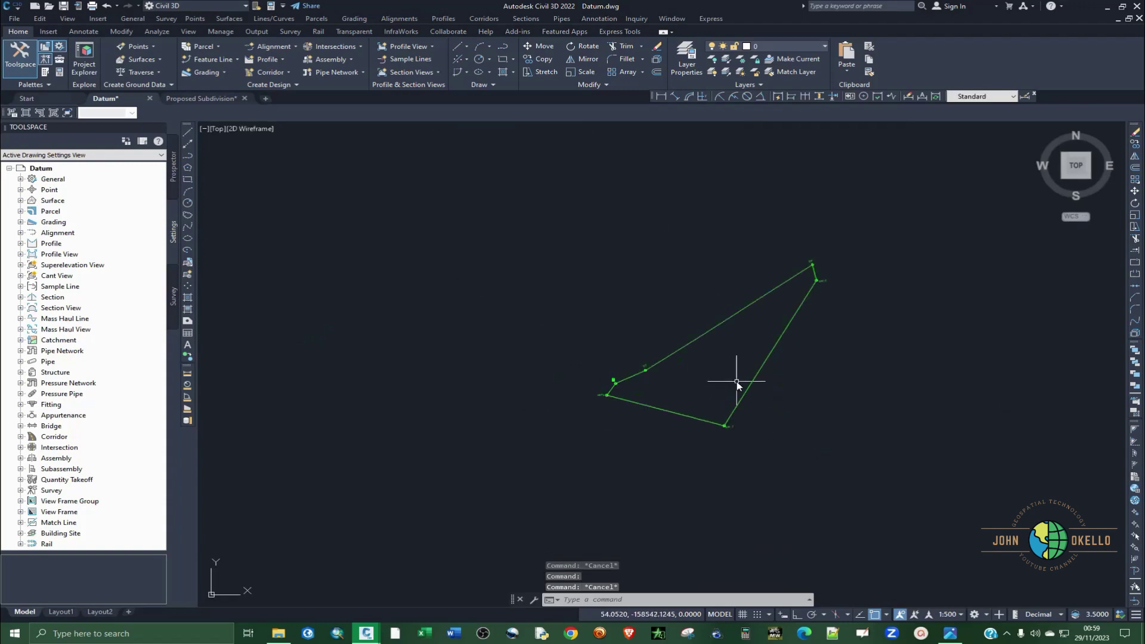
pyautogui.click(752, 382)
pyautogui.press('Escape')
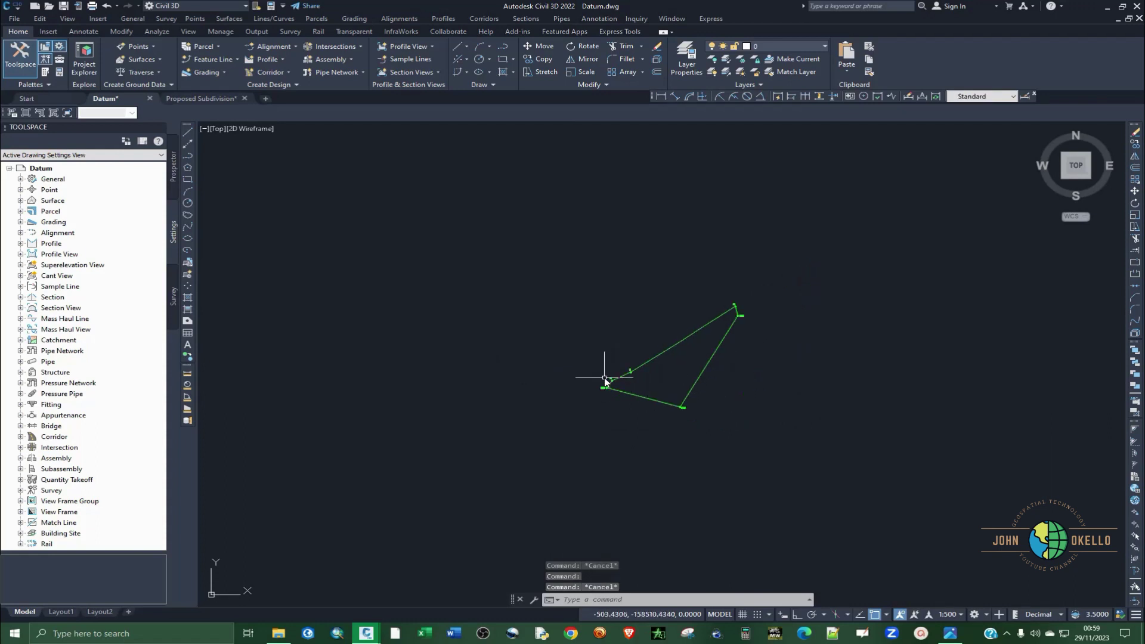
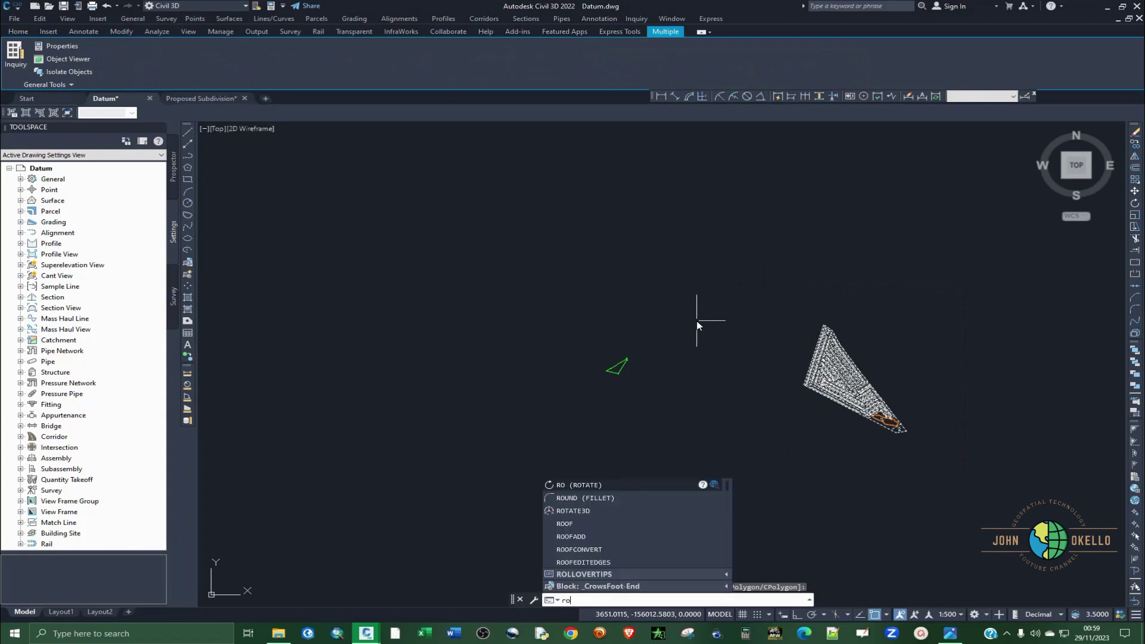
# - Start rotating the whole pasted subdivision layout, using its westernmost boundary corner as the base point
pyautogui.press('Return')
pyautogui.scroll(5, 819, 345)
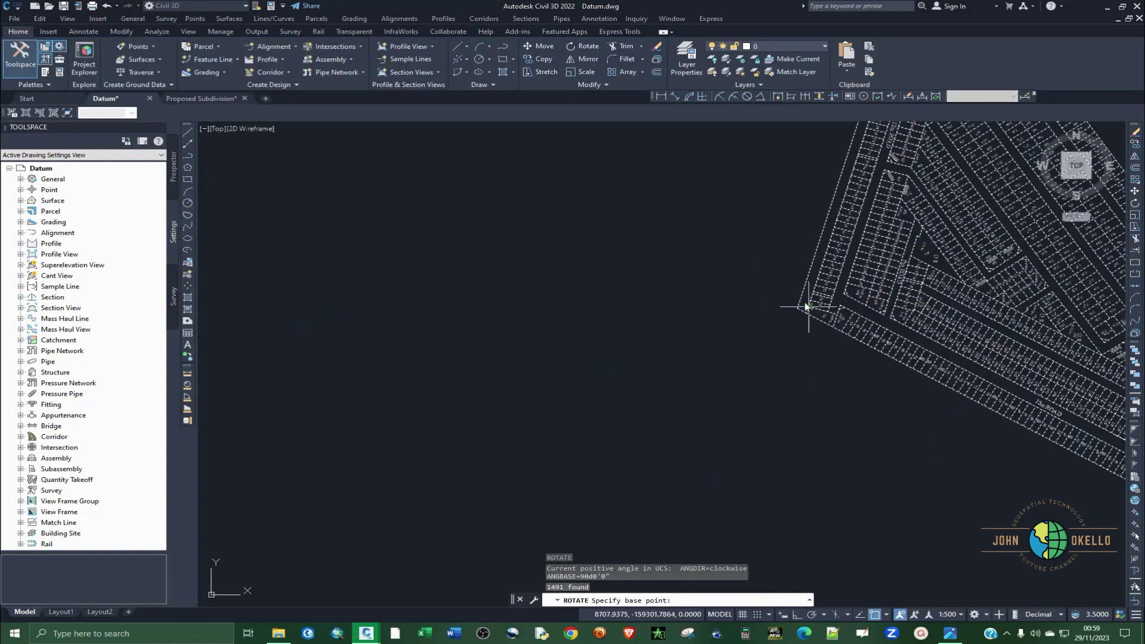
pyautogui.scroll(3, 807, 303)
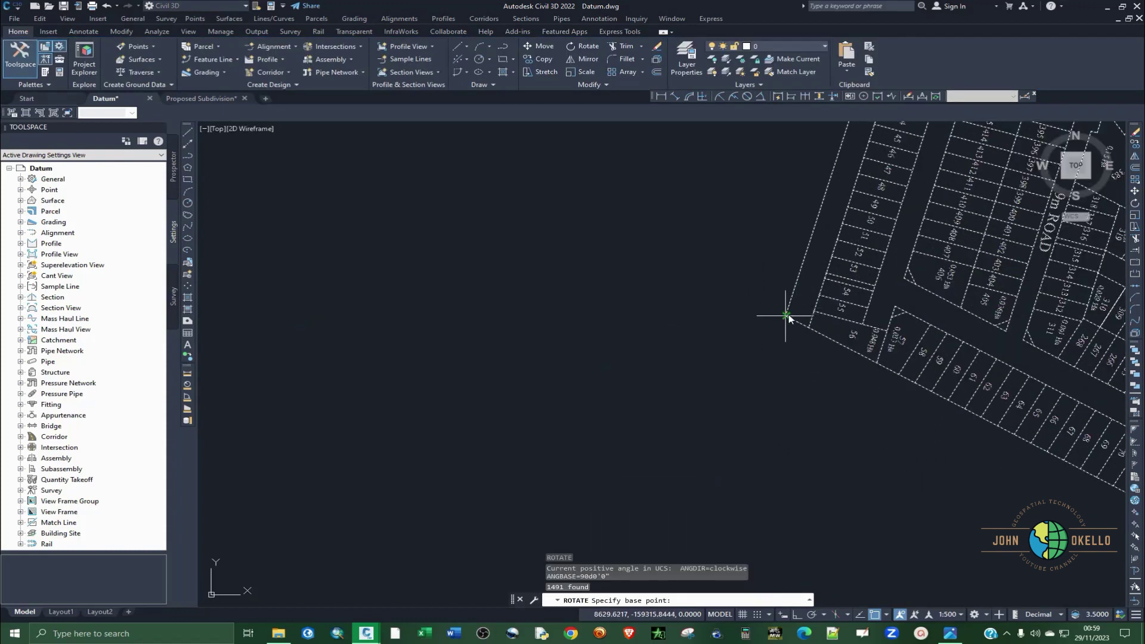
pyautogui.click(786, 314)
pyautogui.scroll(-3, 657, 345)
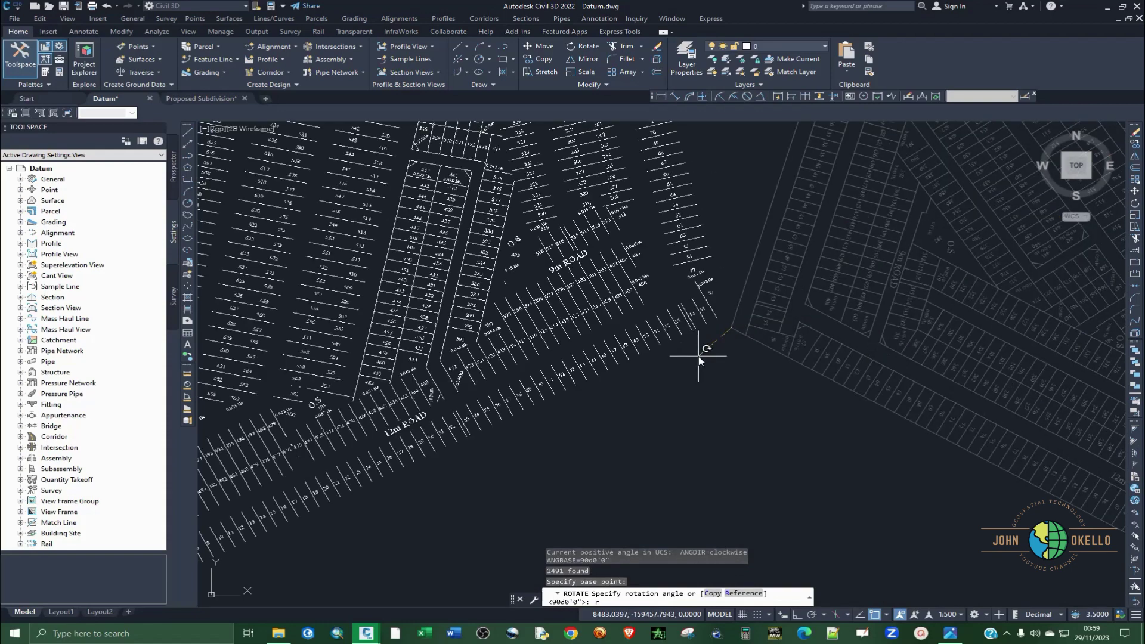
# - Set the rotation's reference angle along the layout's southwestern boundary, from the westernmost corner to the southern corner of the Special Purpose plot
pyautogui.write('r')
pyautogui.press('Return')
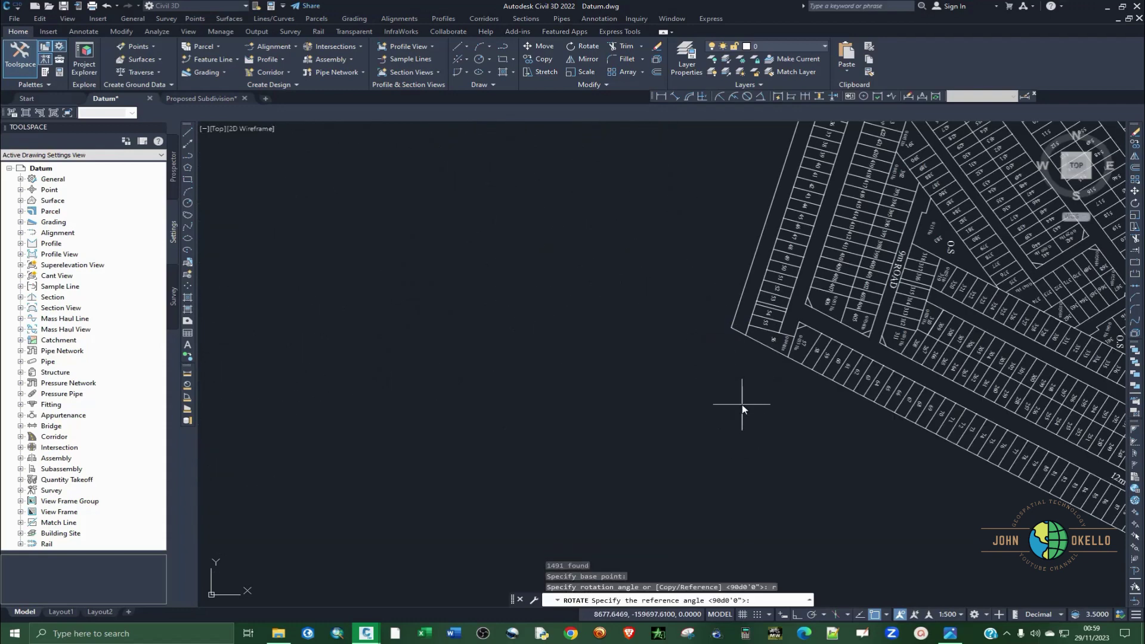
pyautogui.click(731, 326)
pyautogui.scroll(-6, 704, 328)
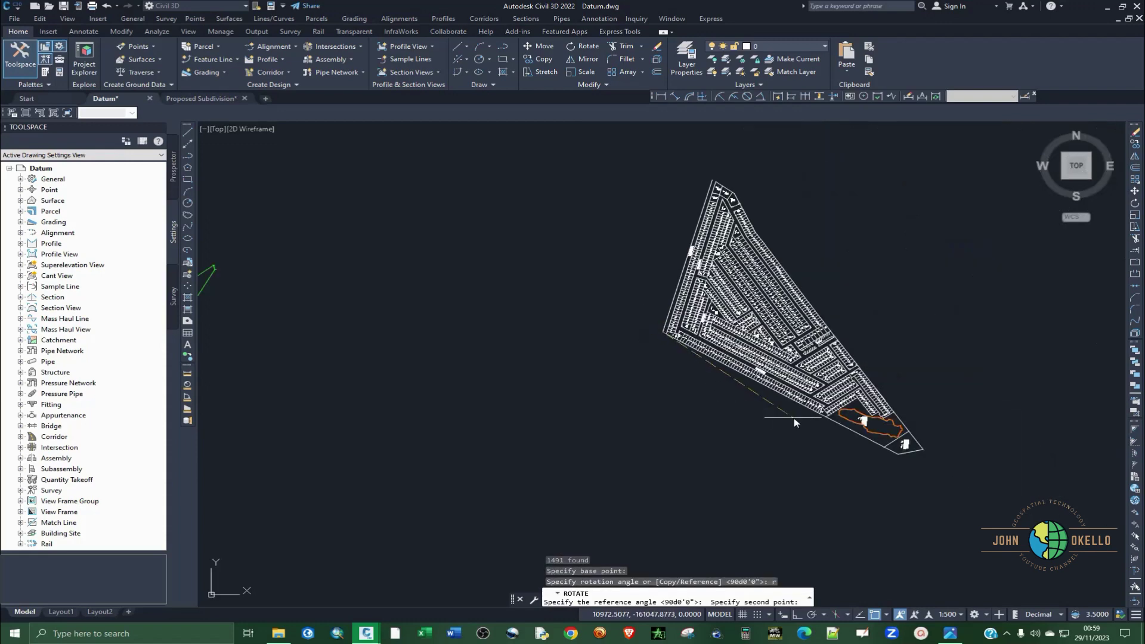
pyautogui.scroll(5, 907, 465)
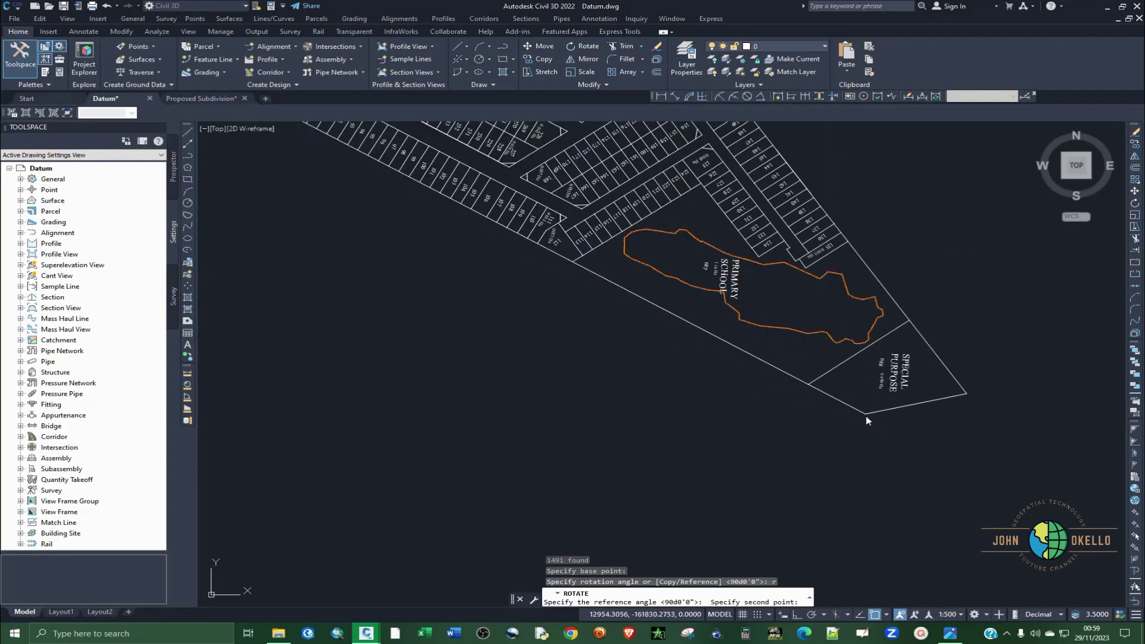
pyautogui.click(865, 413)
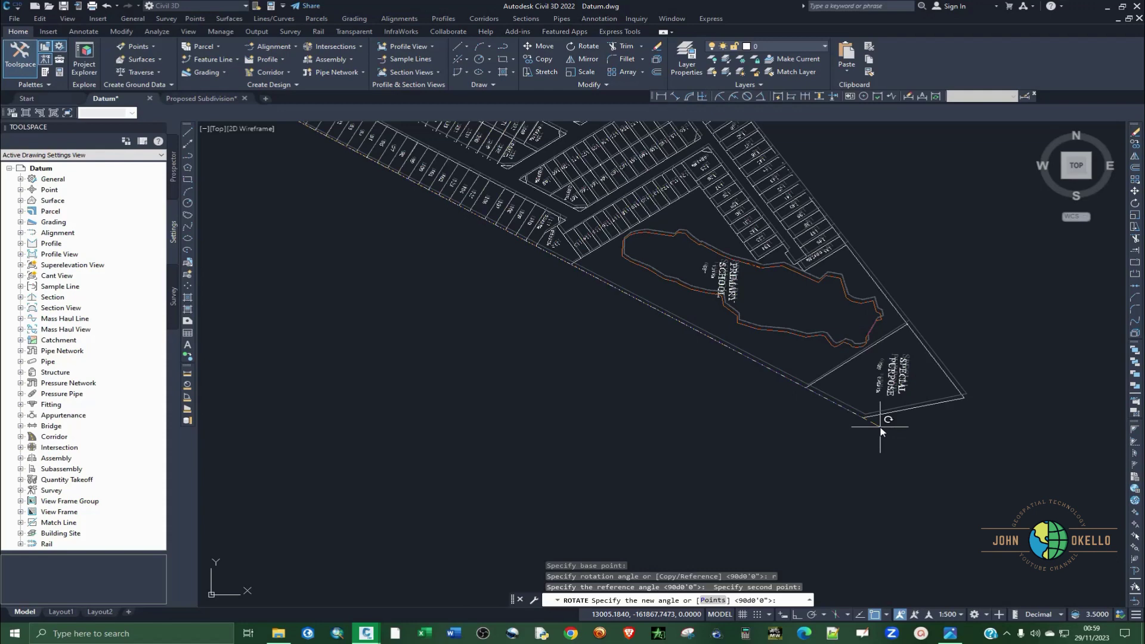
# - Define the layout's new rotation angle by two points, picking the datum boundary corner ken 3 as the first point
pyautogui.press('Return')
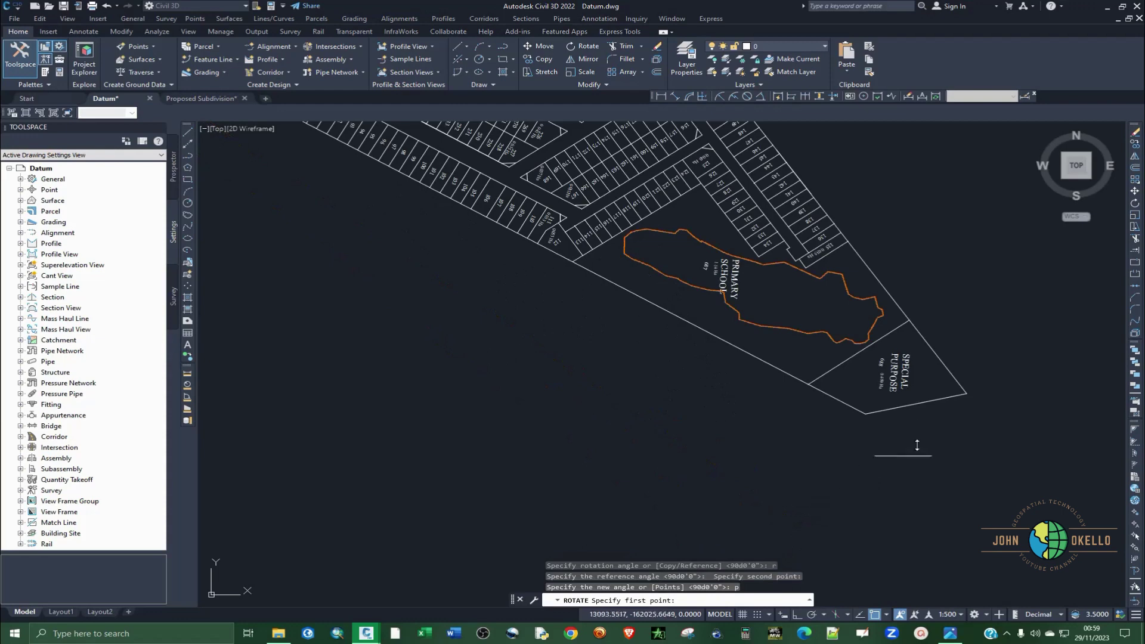
pyautogui.scroll(-4, 917, 445)
pyautogui.scroll(-5, 903, 449)
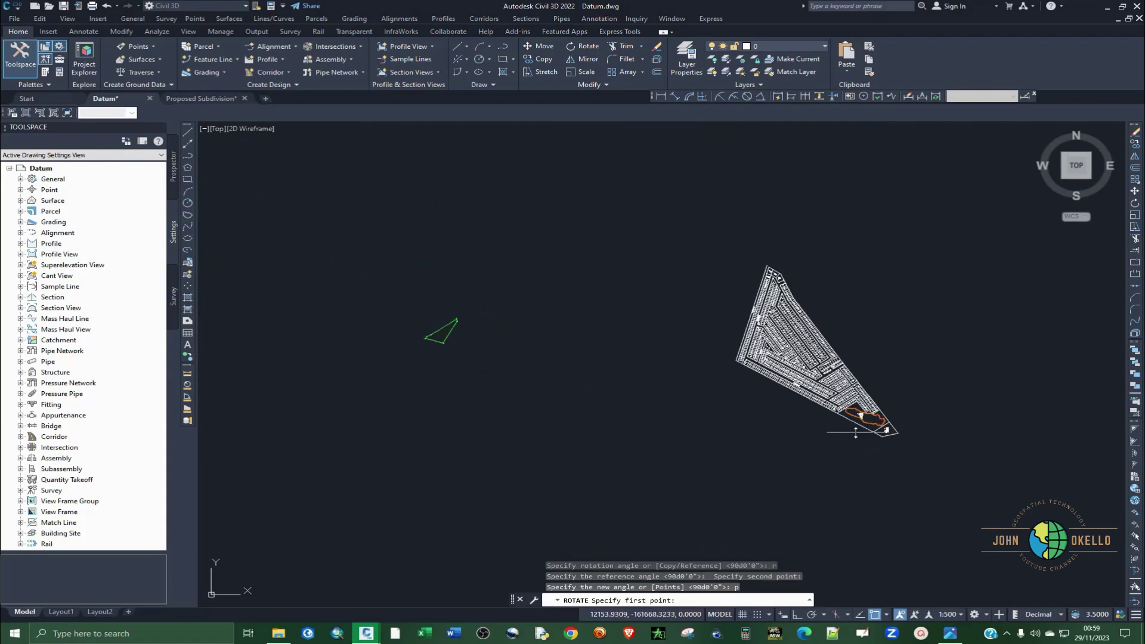
pyautogui.scroll(5, 614, 368)
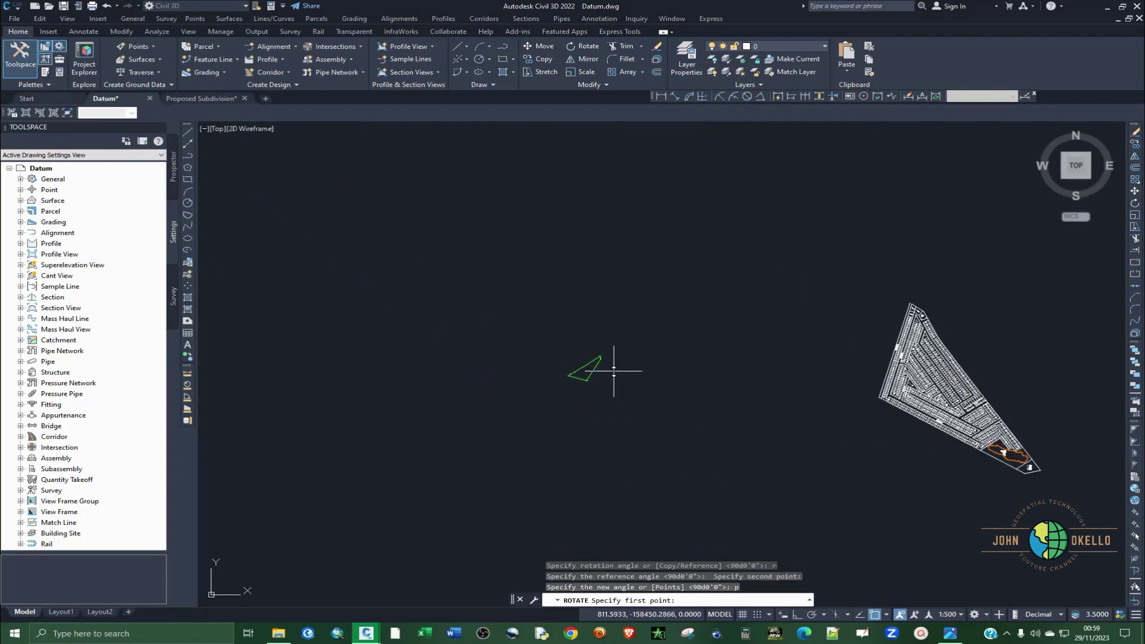
pyautogui.scroll(3, 593, 383)
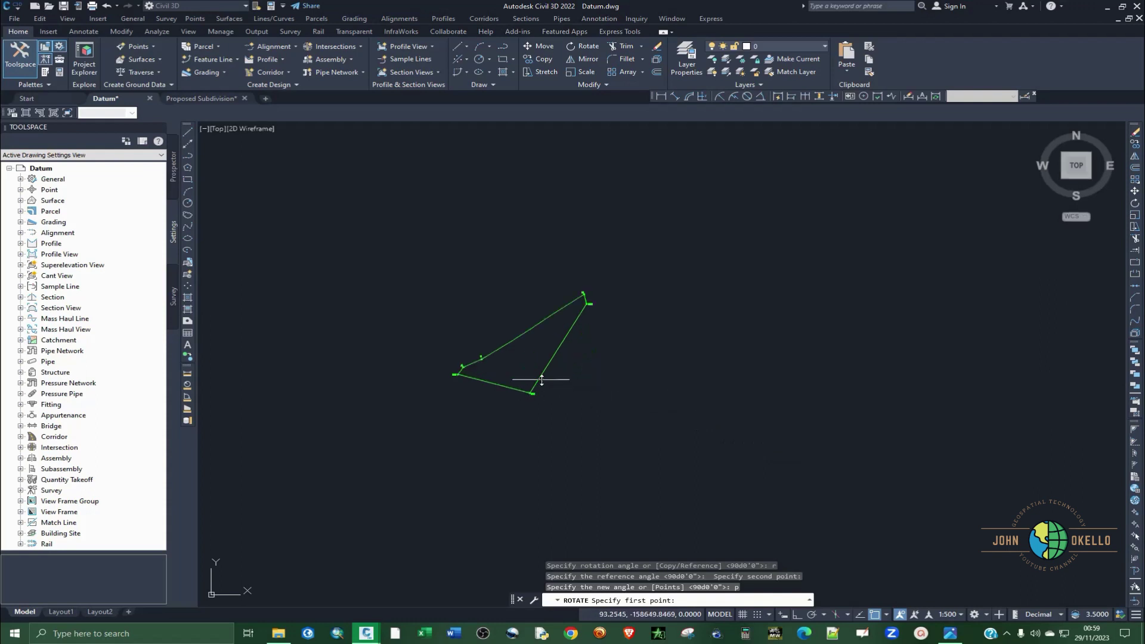
pyautogui.scroll(3, 562, 374)
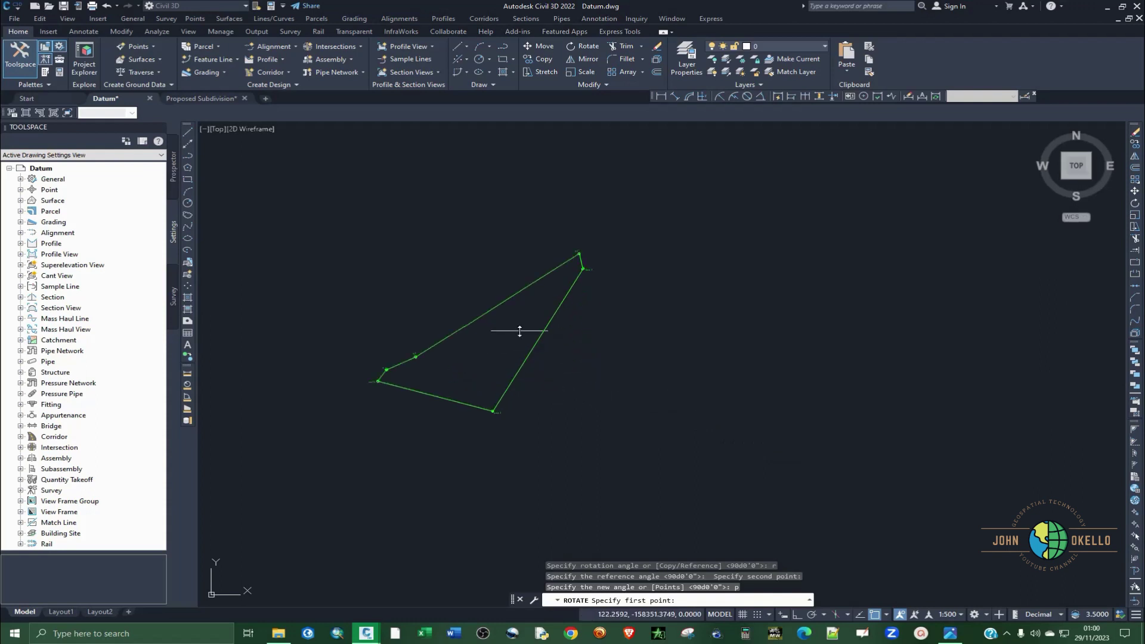
pyautogui.scroll(3, 504, 405)
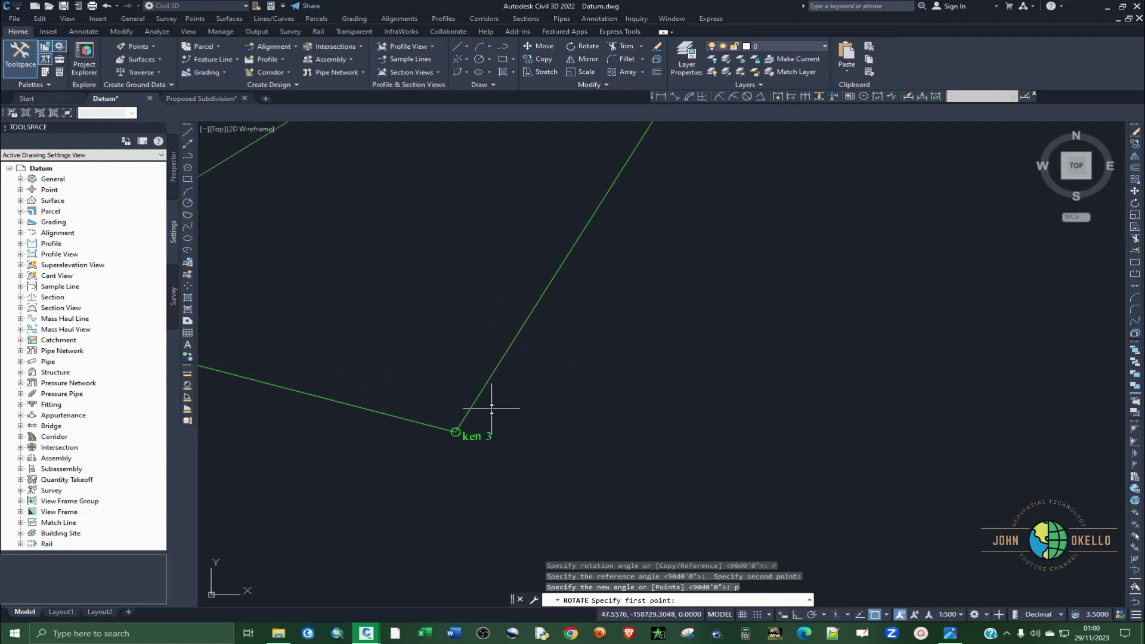
pyautogui.scroll(-3, 486, 397)
pyautogui.scroll(3, 491, 409)
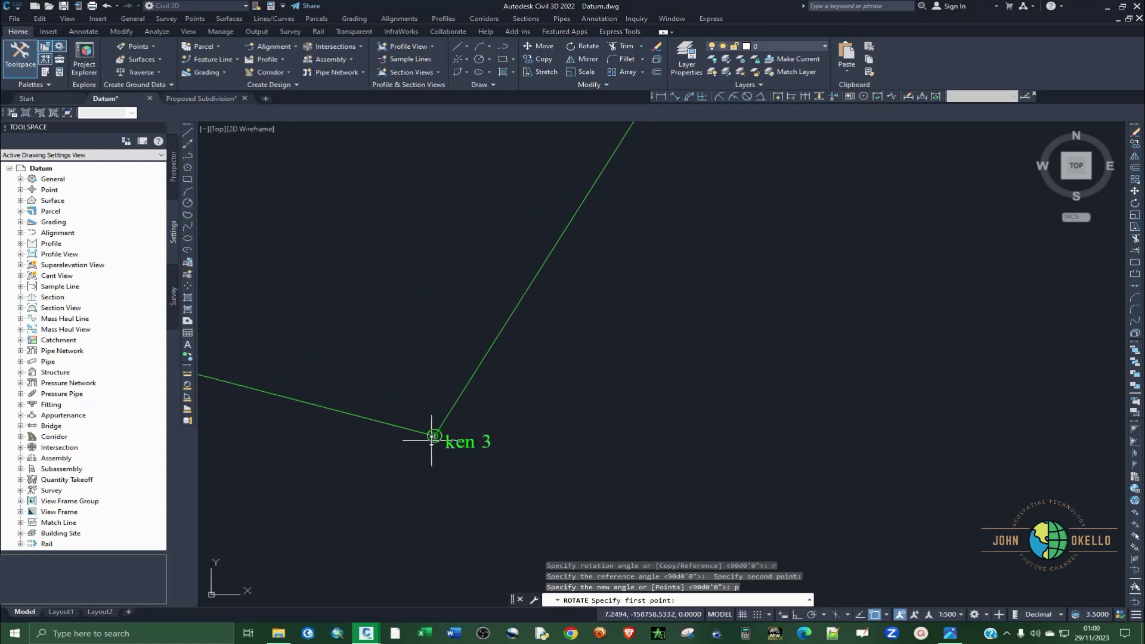
pyautogui.scroll(-8, 432, 440)
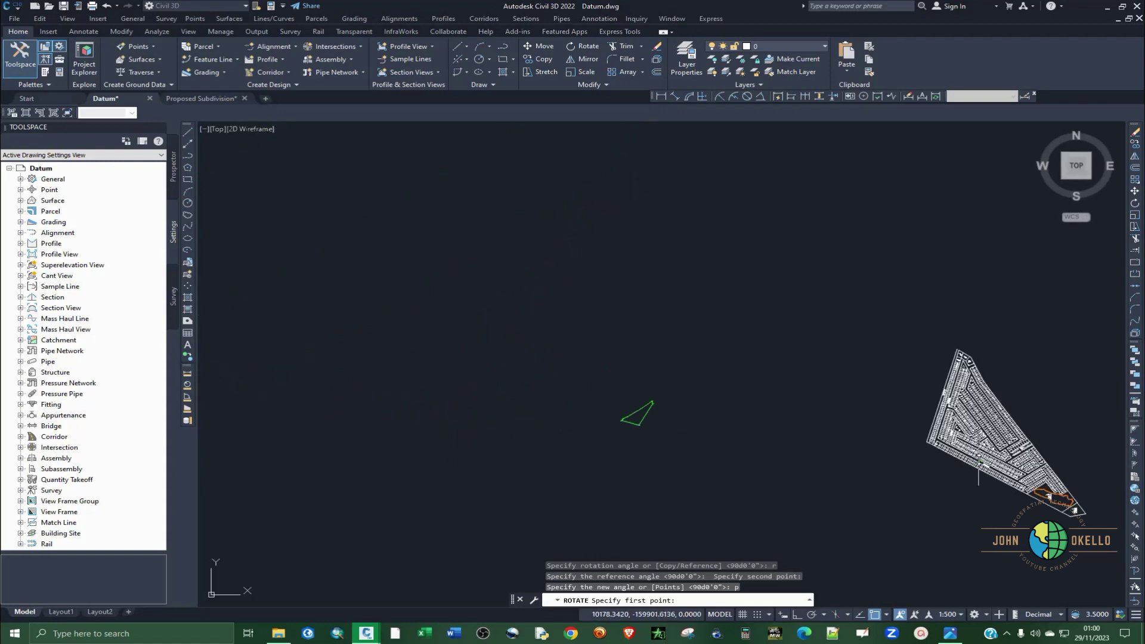
pyautogui.scroll(8, 979, 458)
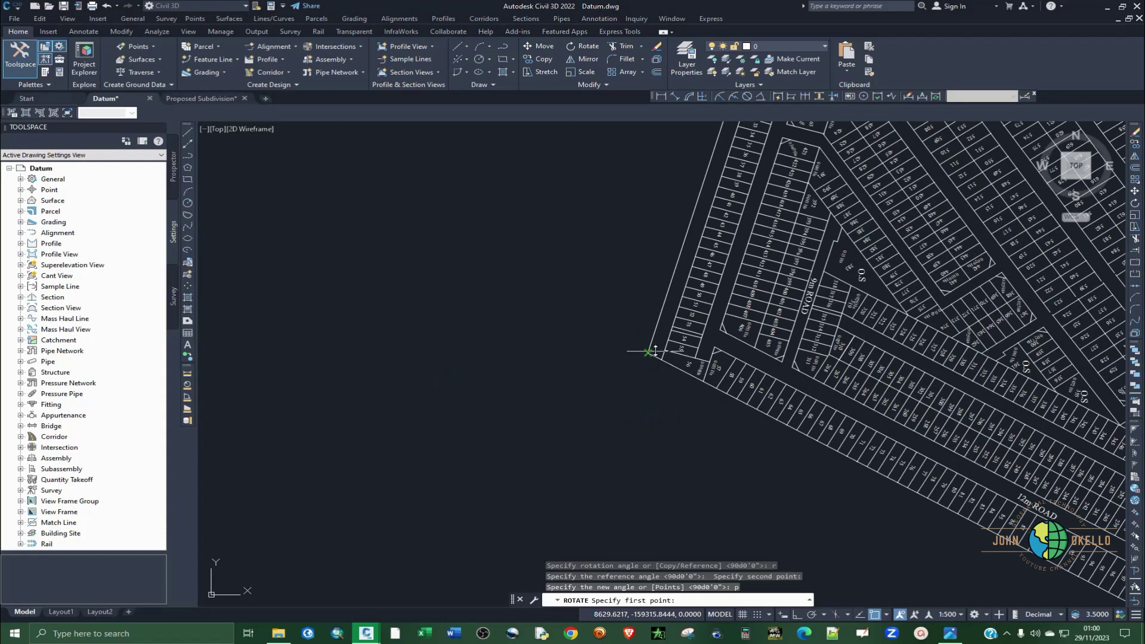
pyautogui.scroll(-8, 656, 351)
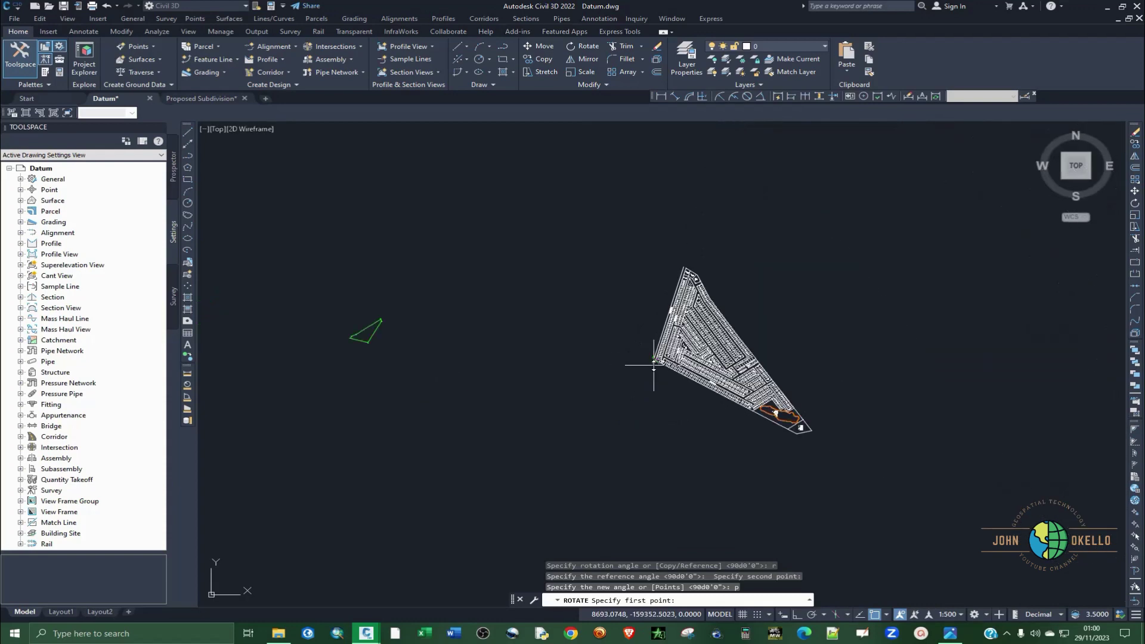
pyautogui.scroll(5, 459, 356)
pyautogui.scroll(6, 432, 386)
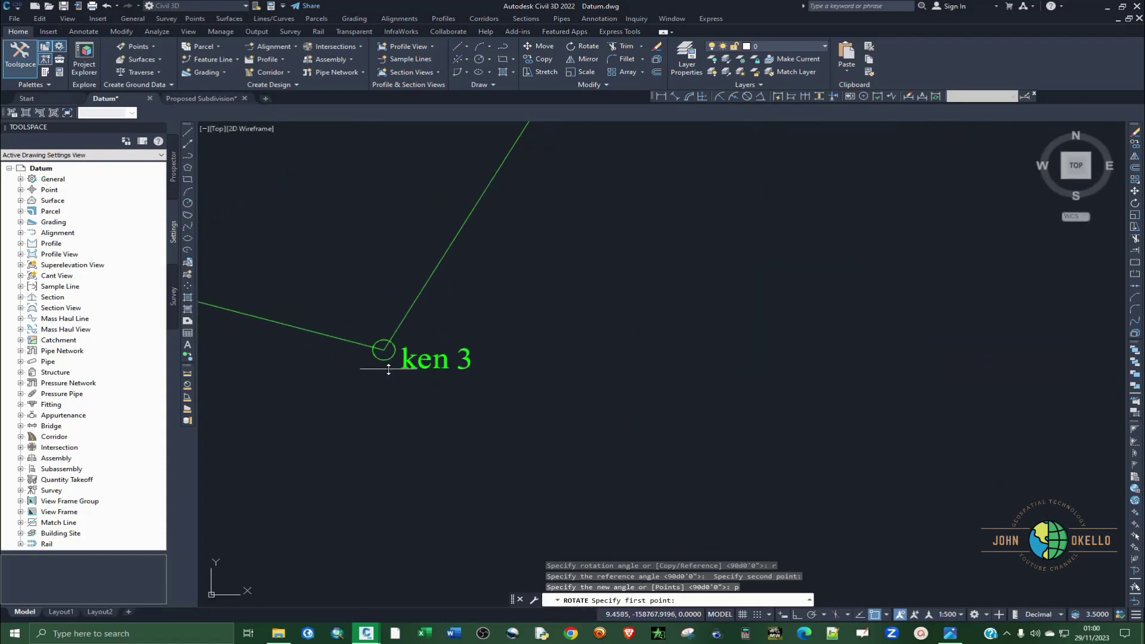
pyautogui.click(385, 351)
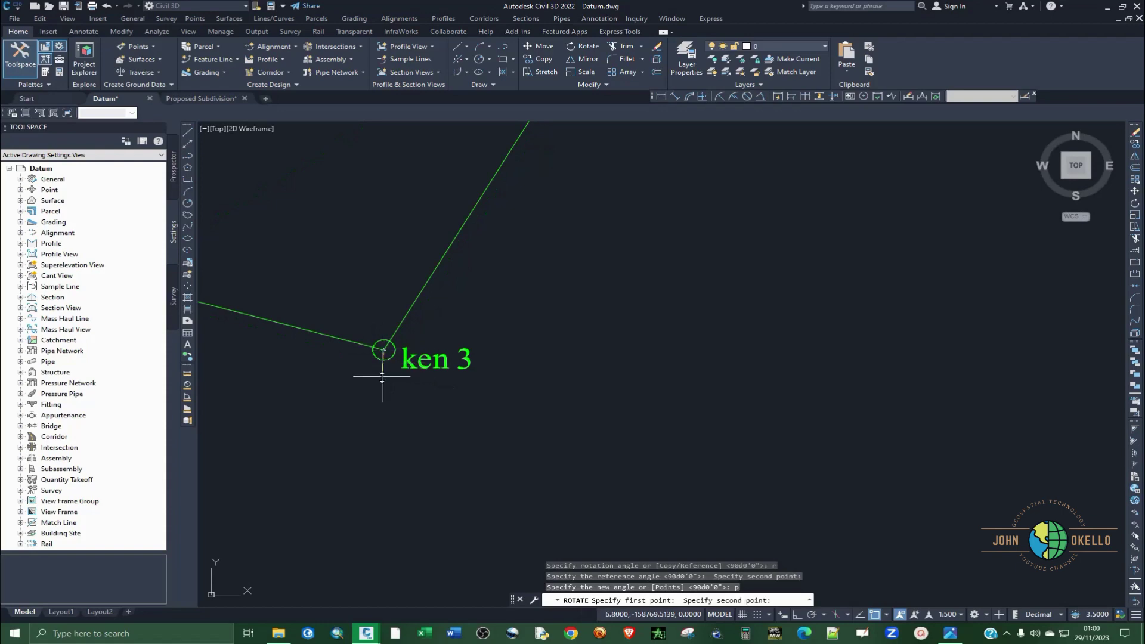
# - Complete the layout's rotation by picking the datum boundary corner ken 4 as the second point of the new angle
pyautogui.scroll(-3, 381, 382)
pyautogui.scroll(-5, 656, 405)
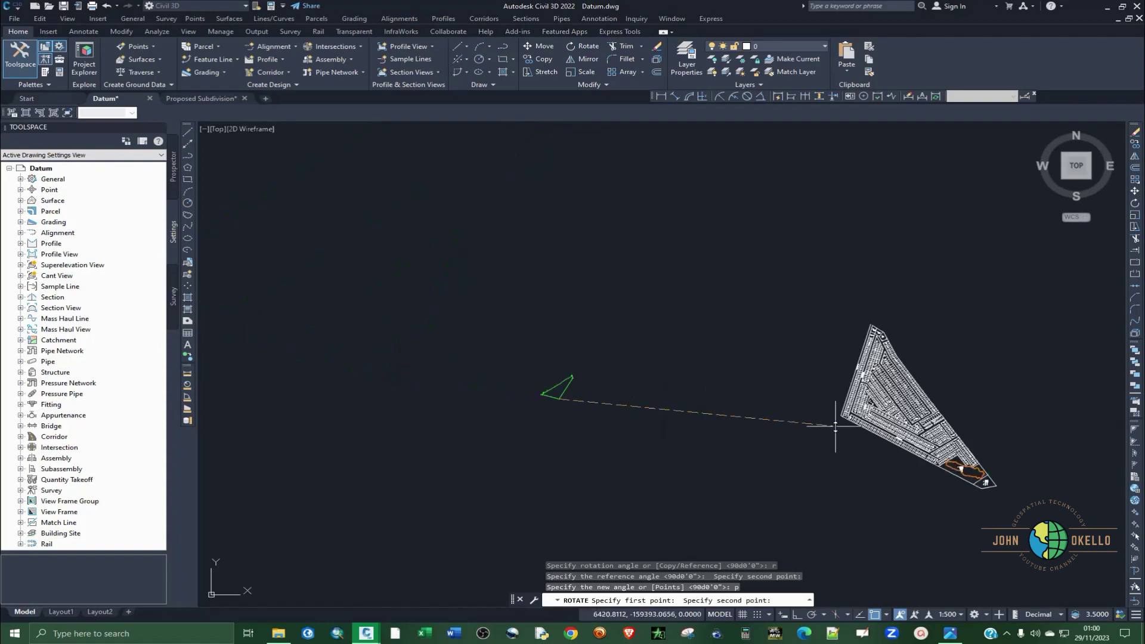
pyautogui.scroll(5, 841, 417)
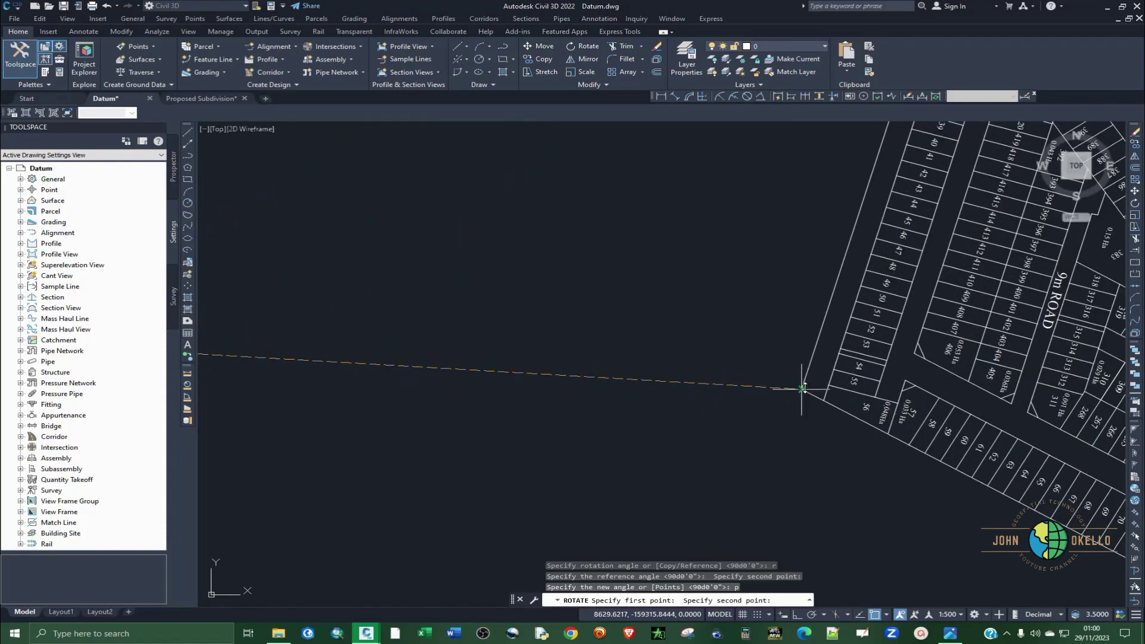
pyautogui.scroll(-4, 753, 404)
pyautogui.scroll(-3, 752, 404)
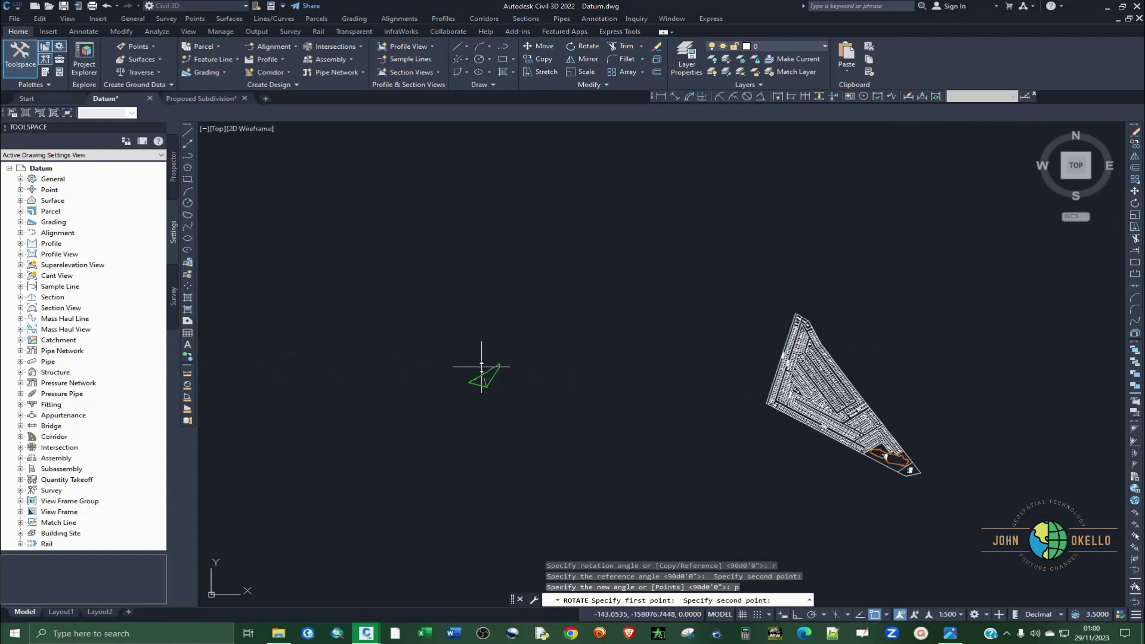
pyautogui.scroll(5, 481, 378)
pyautogui.scroll(5, 555, 369)
pyautogui.scroll(4, 596, 367)
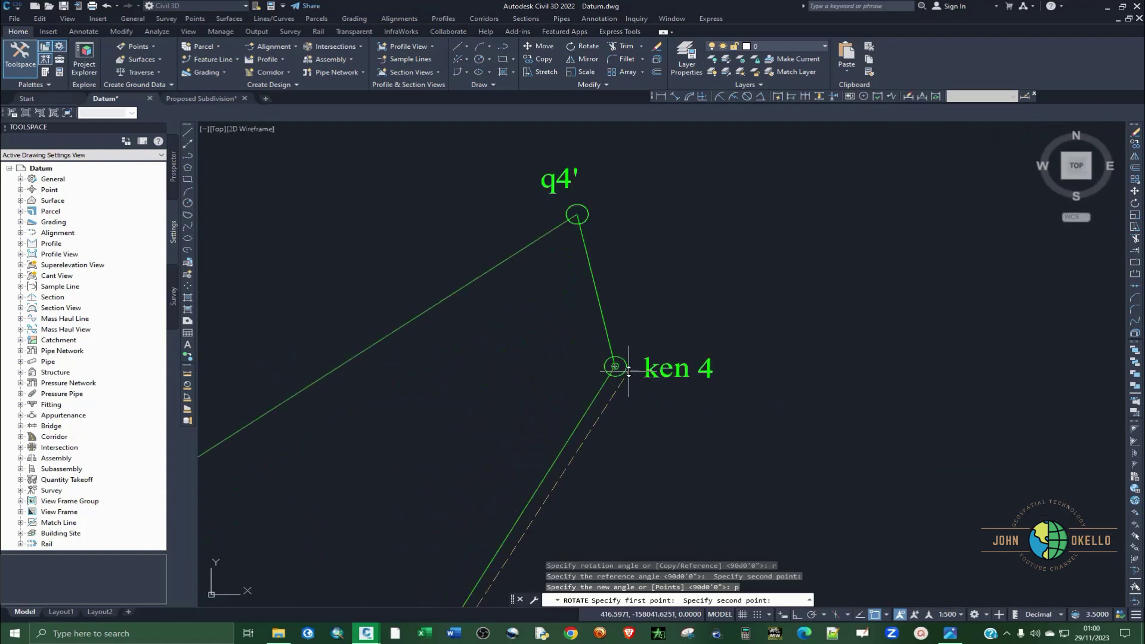
pyautogui.scroll(-7, 623, 367)
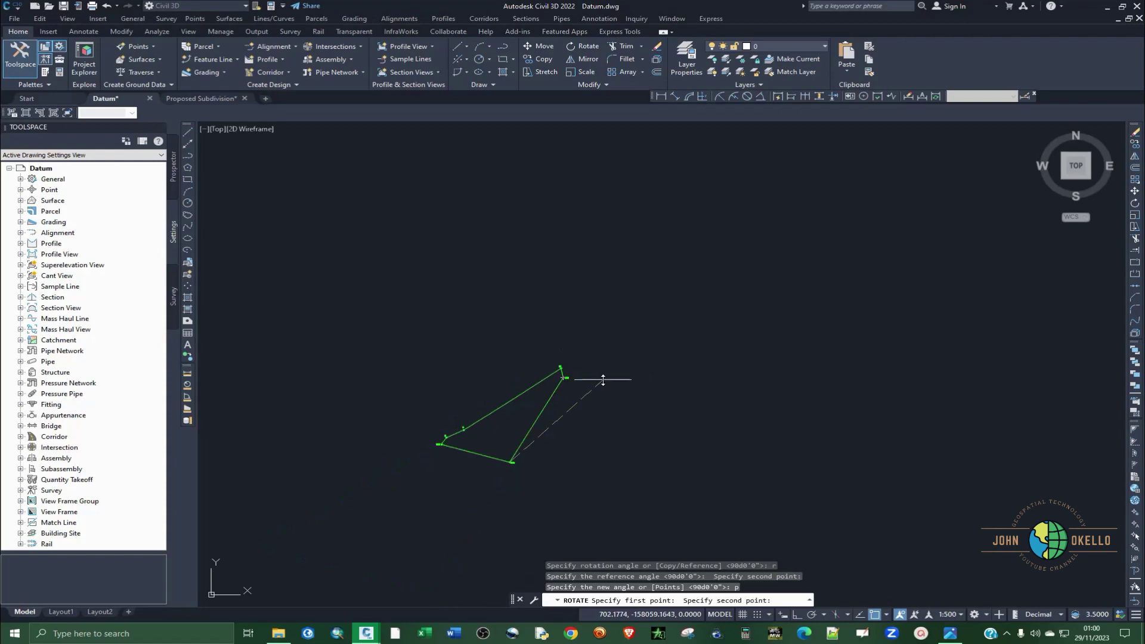
pyautogui.scroll(5, 1030, 488)
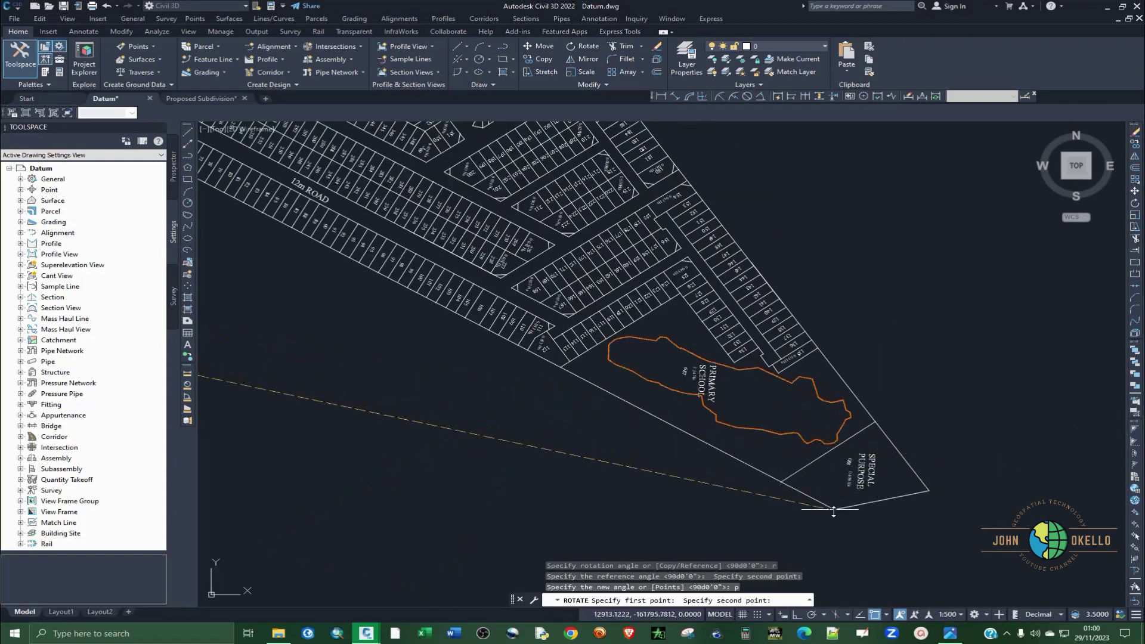
pyautogui.scroll(-6, 940, 499)
pyautogui.scroll(5, 548, 426)
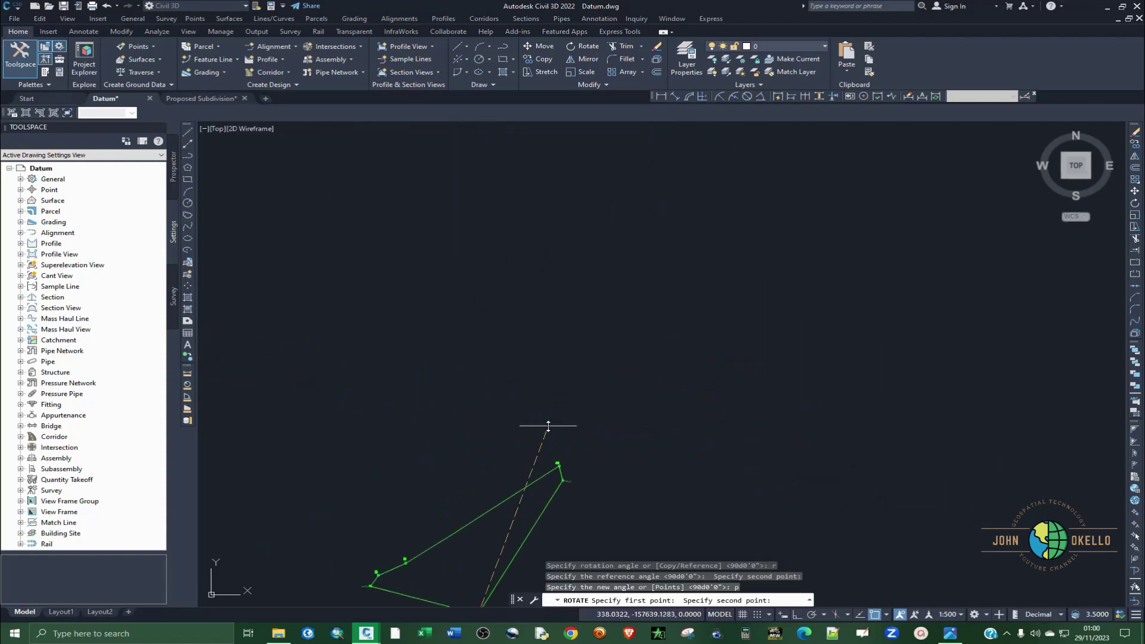
pyautogui.scroll(5, 567, 483)
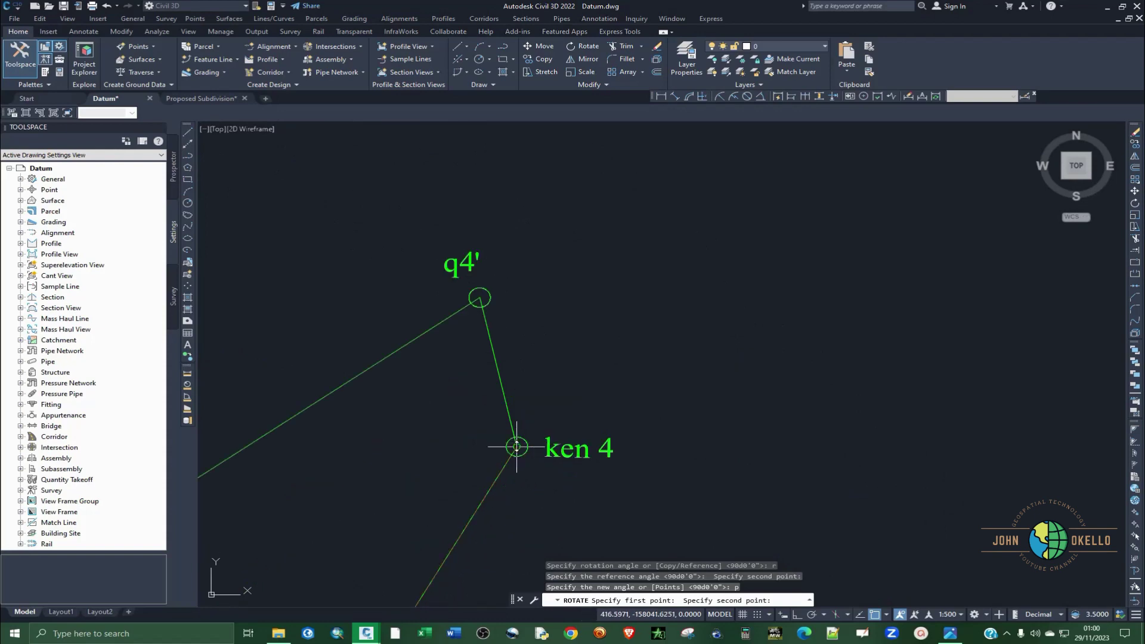
pyautogui.click(518, 446)
pyautogui.scroll(-4, 621, 364)
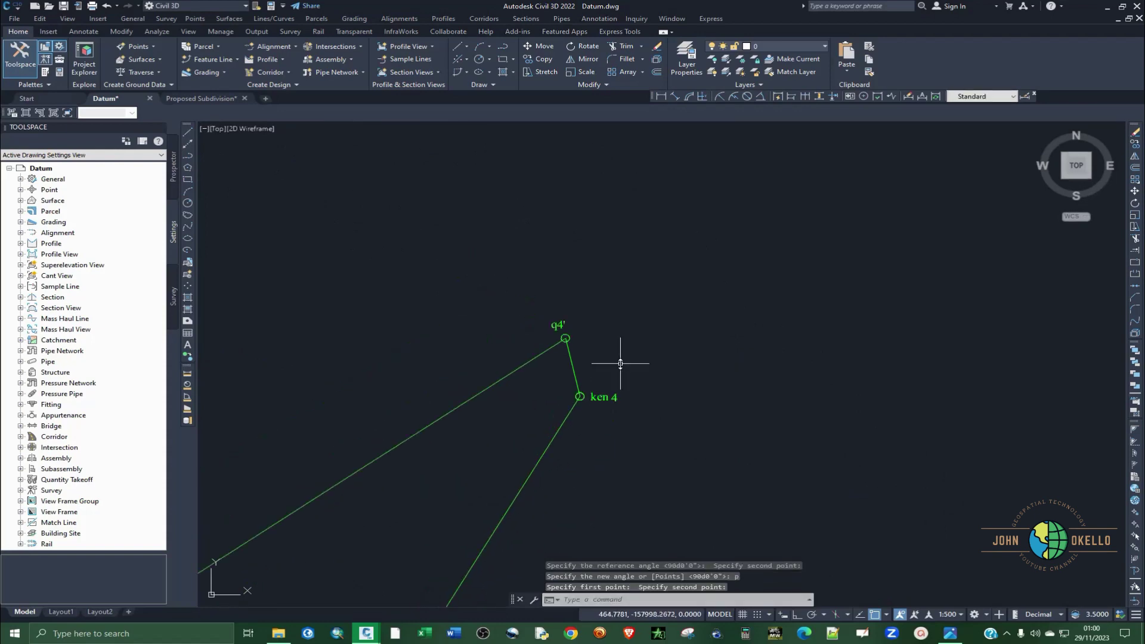
pyautogui.scroll(-5, 620, 364)
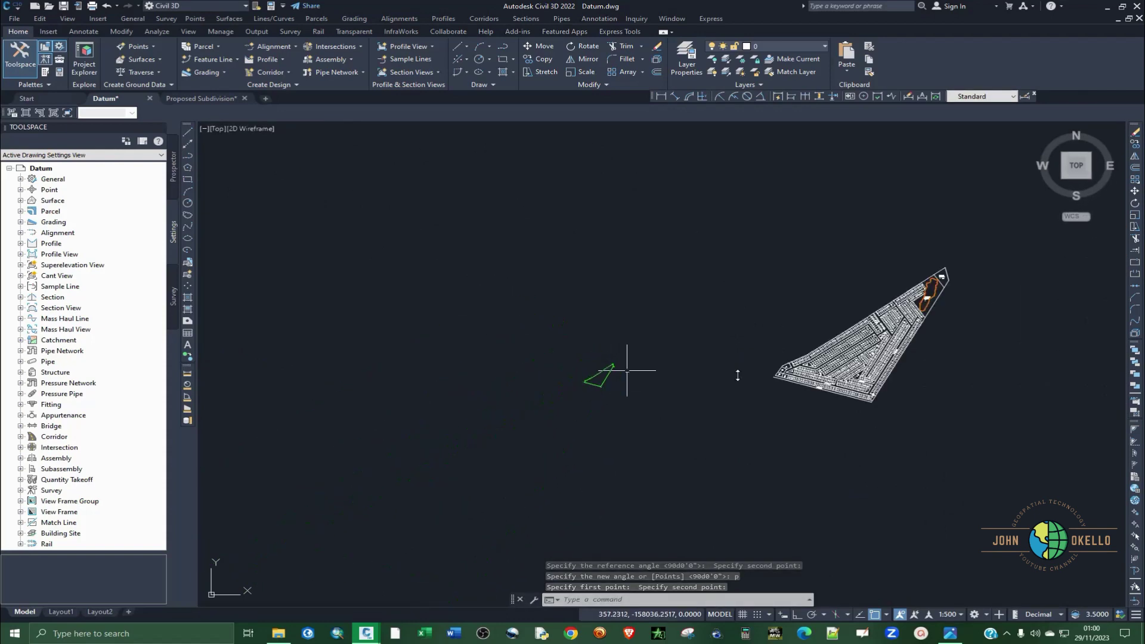
# - Move the whole rotated subdivision layout southwest, closer to the green datum boundary
pyautogui.click(1035, 500)
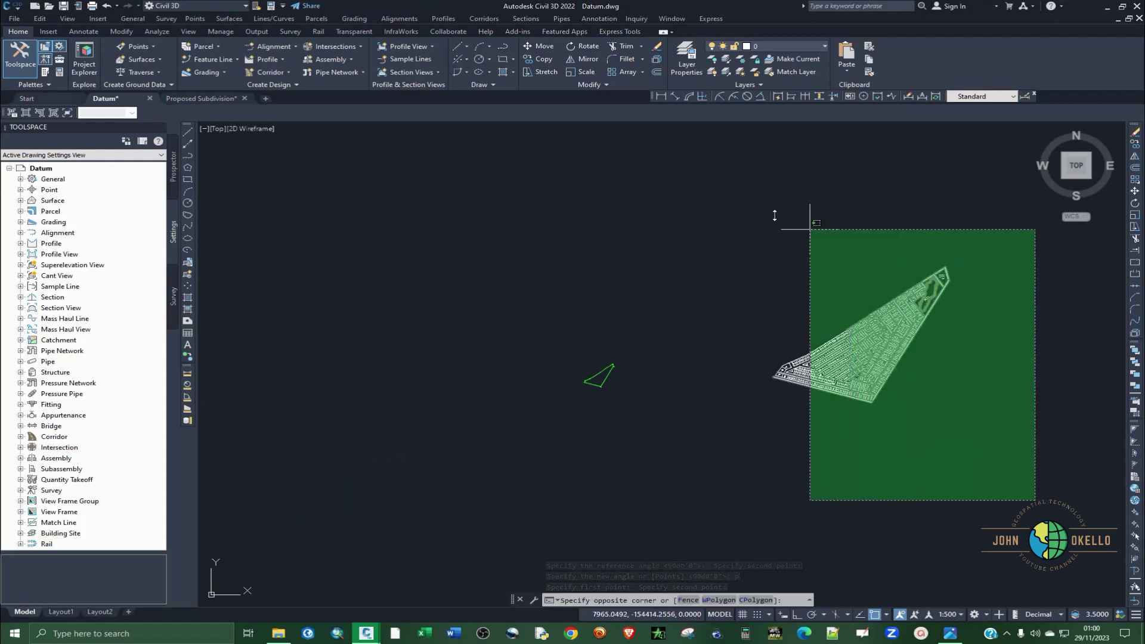
pyautogui.click(723, 214)
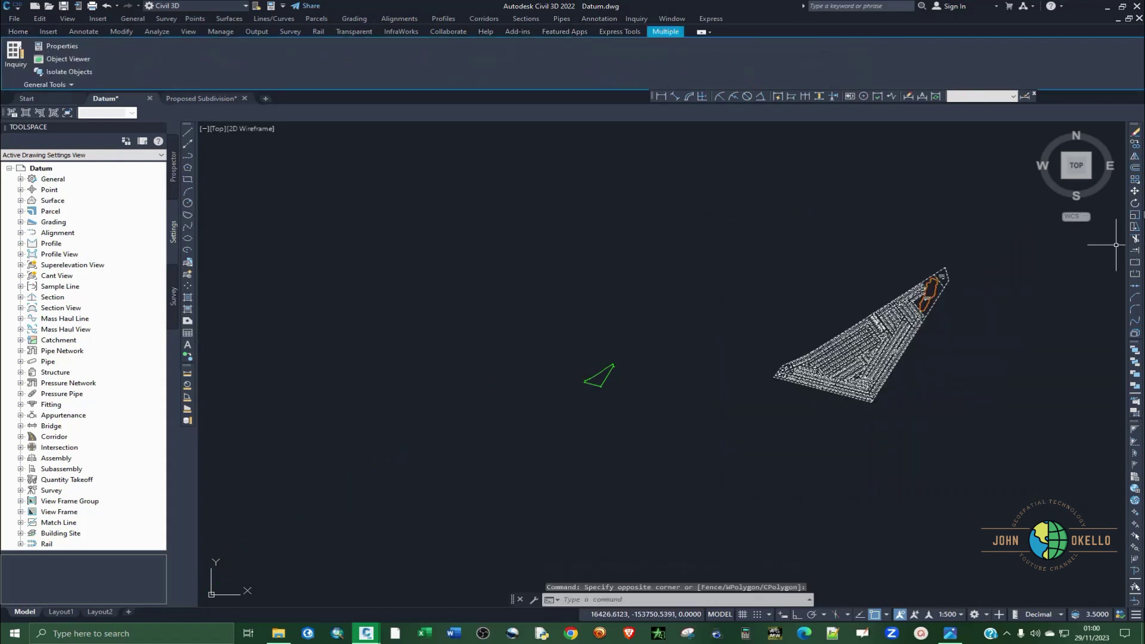
pyautogui.click(1136, 192)
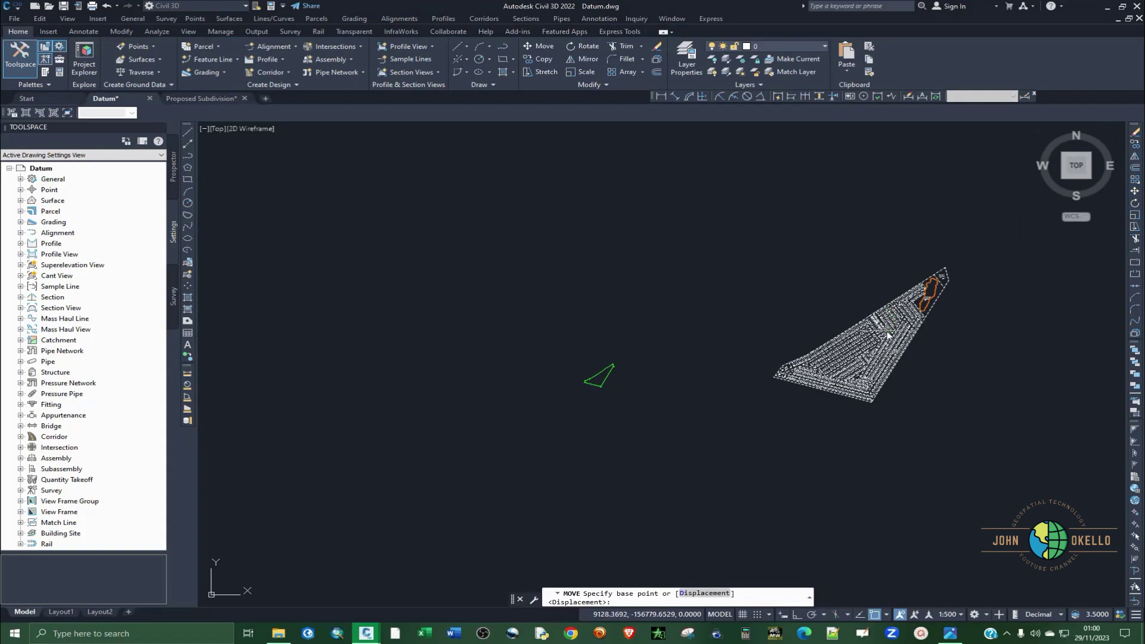
pyautogui.click(886, 331)
pyautogui.click(753, 397)
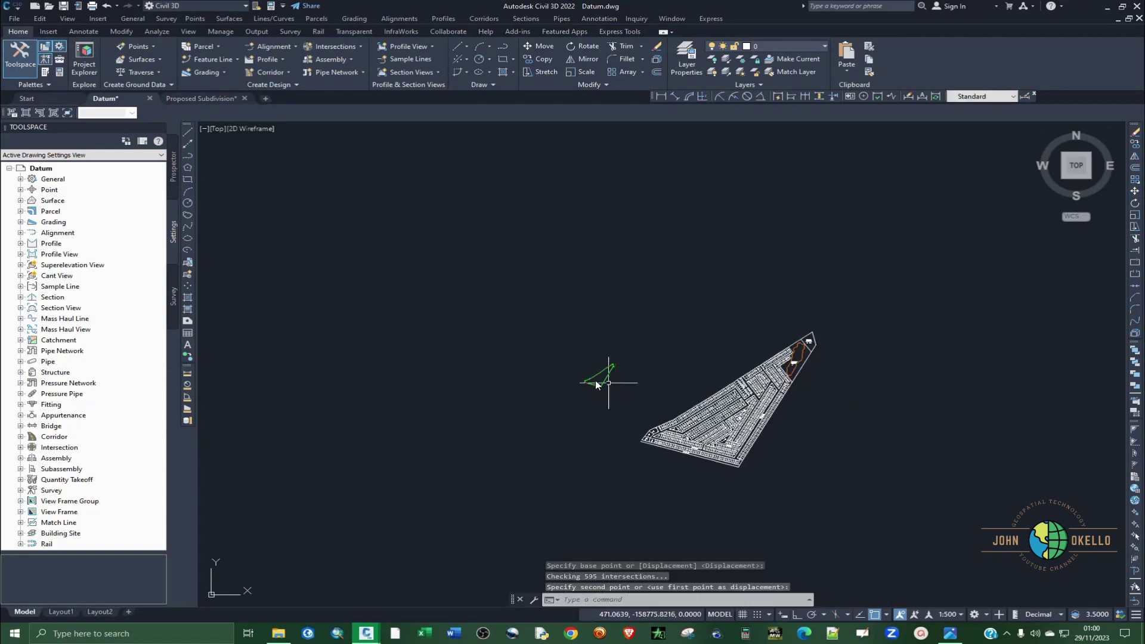
# - Compare the orientation and size of the rotated subdivision layout with the green datum boundary
pyautogui.scroll(4, 609, 383)
pyautogui.scroll(-3, 601, 365)
pyautogui.scroll(3, 599, 372)
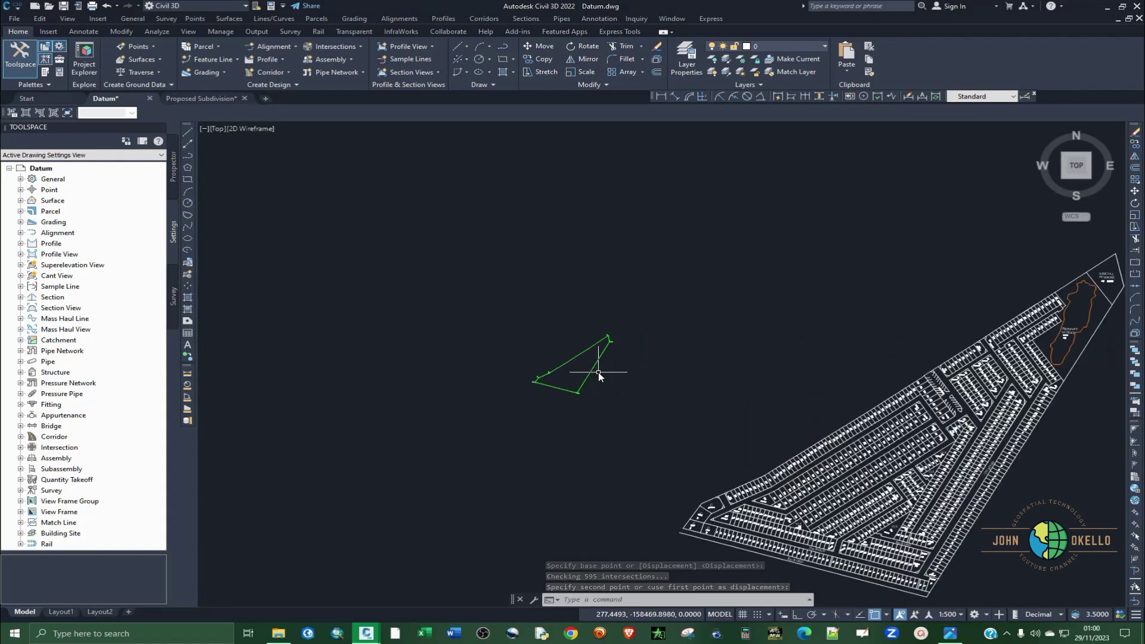
pyautogui.scroll(2, 599, 372)
pyautogui.scroll(-4, 557, 345)
pyautogui.scroll(3, 556, 343)
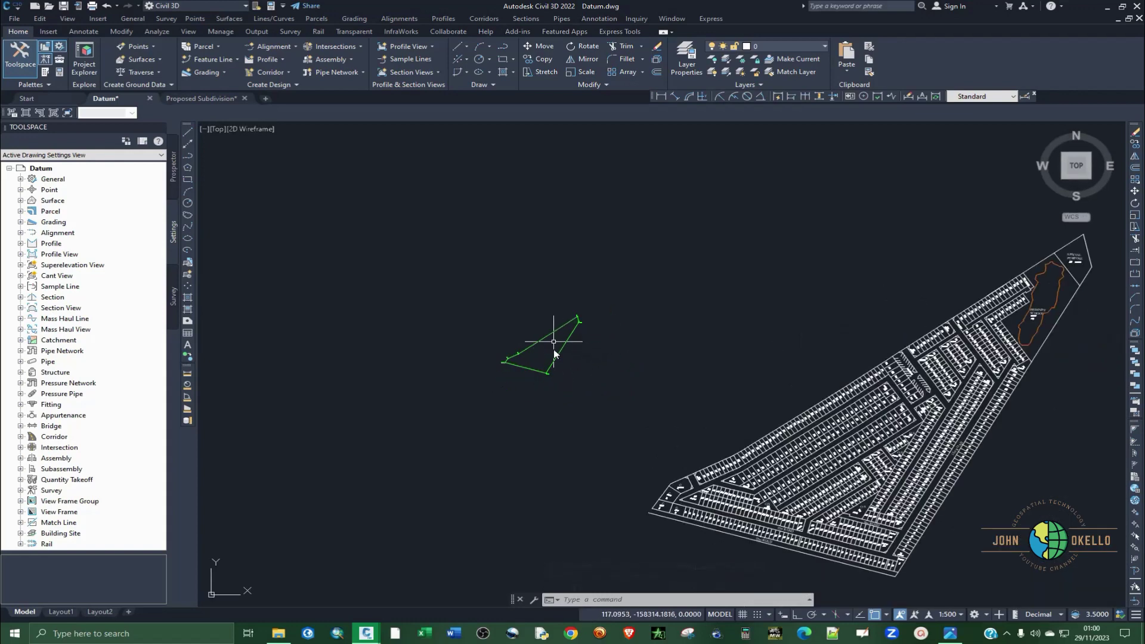
pyautogui.scroll(-2, 555, 356)
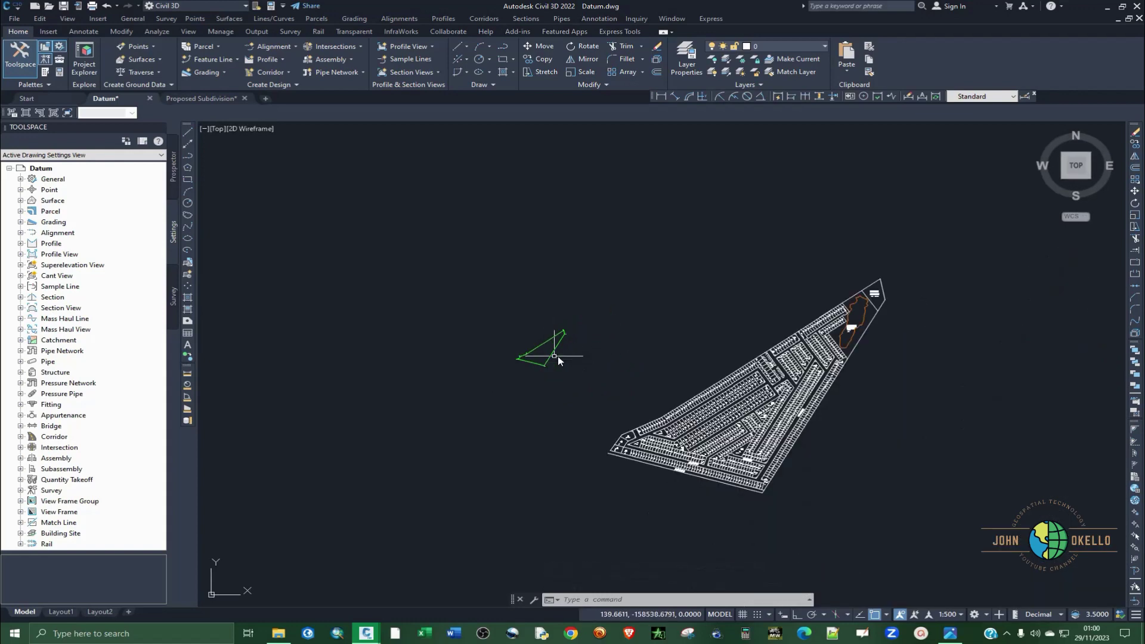
pyautogui.click(961, 510)
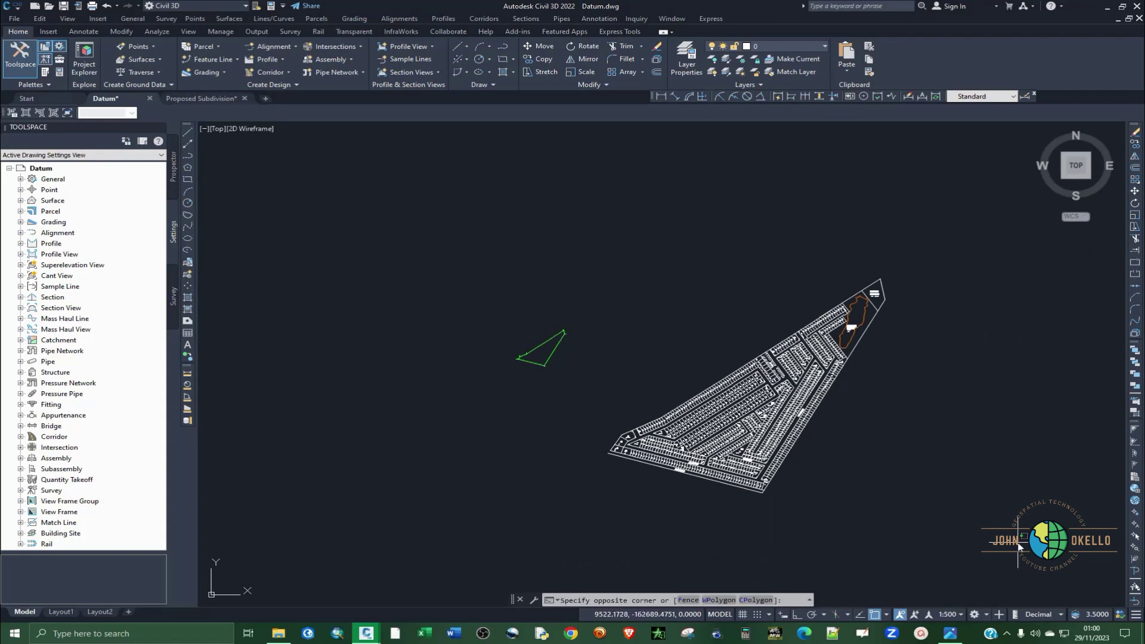
pyautogui.press('Escape')
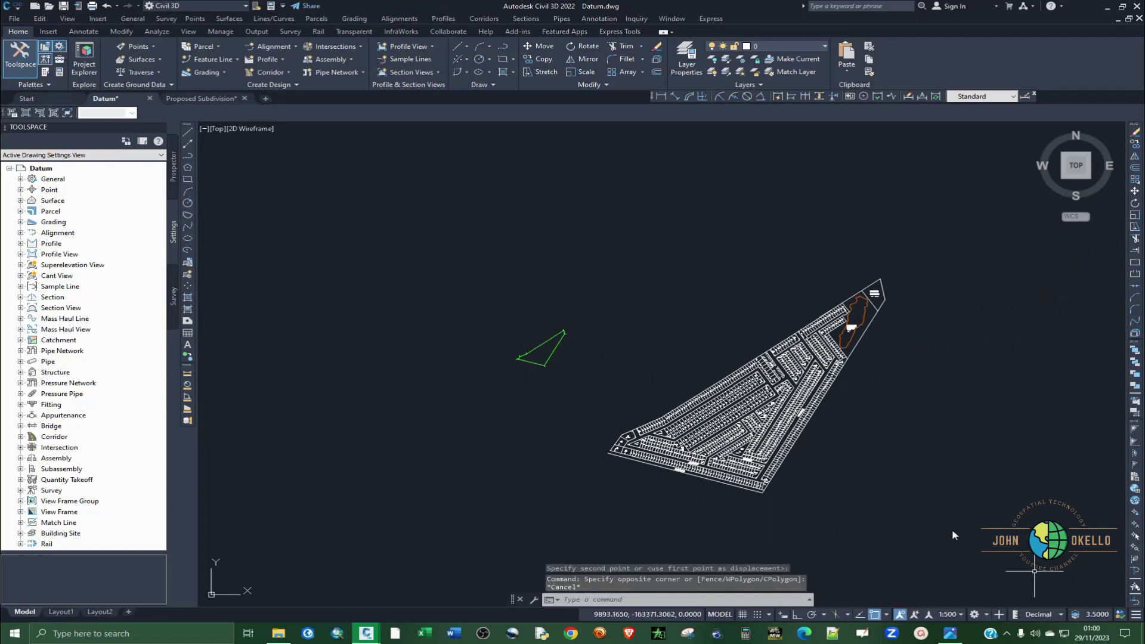
pyautogui.scroll(4, 525, 346)
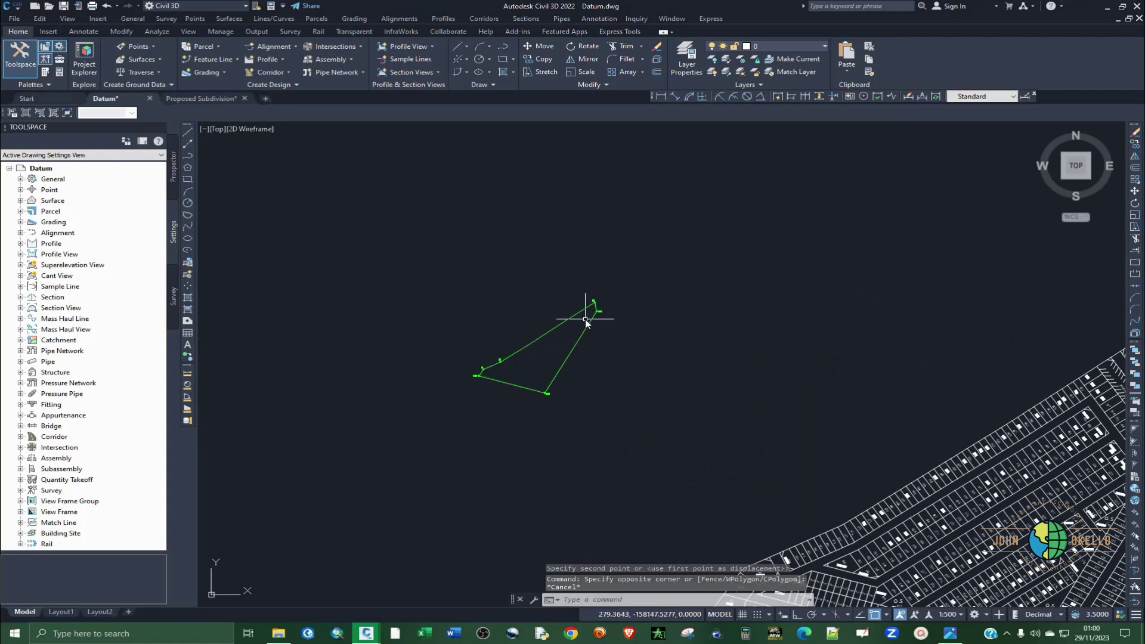
pyautogui.scroll(-2, 561, 311)
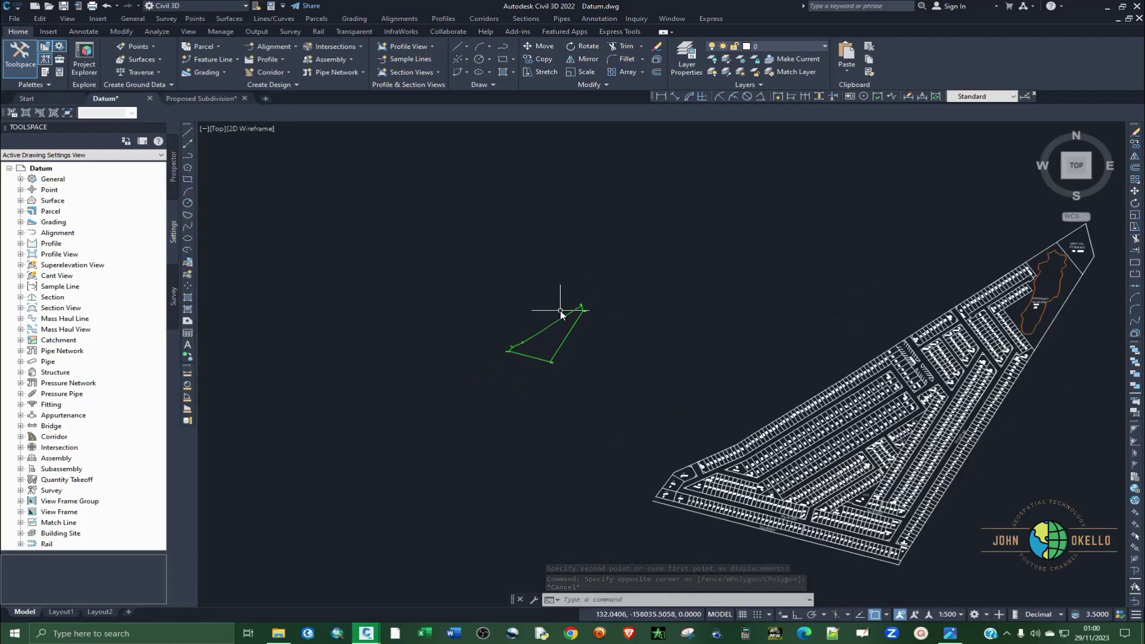
pyautogui.scroll(-2, 561, 311)
pyautogui.click(1069, 580)
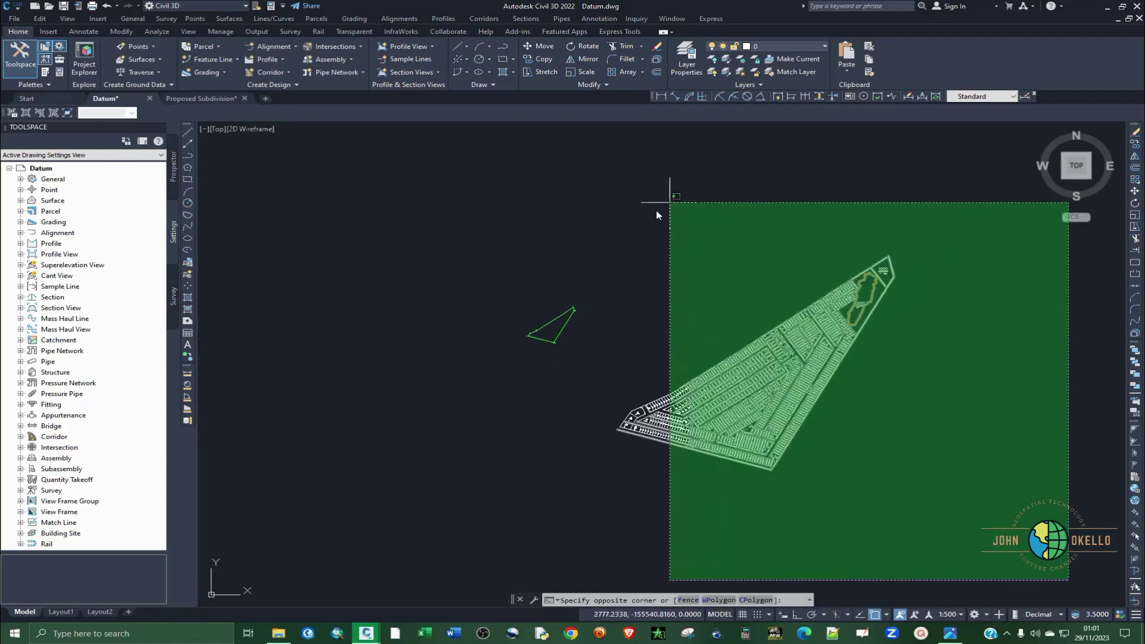
pyautogui.click(610, 195)
pyautogui.scroll(5, 776, 325)
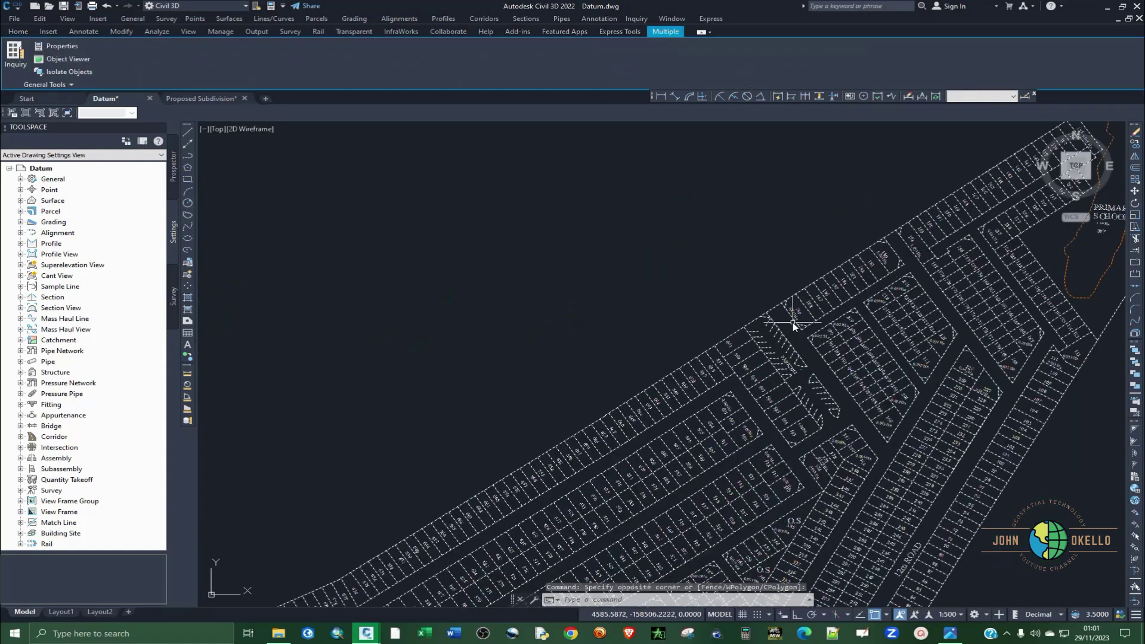
pyautogui.scroll(-5, 794, 323)
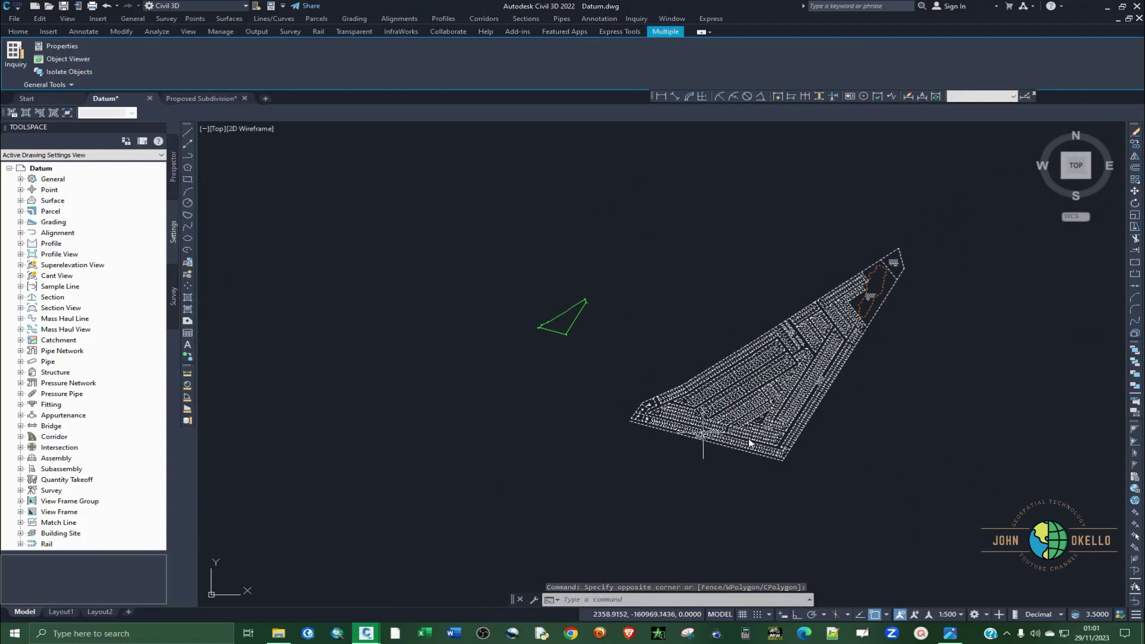
pyautogui.write('SC')
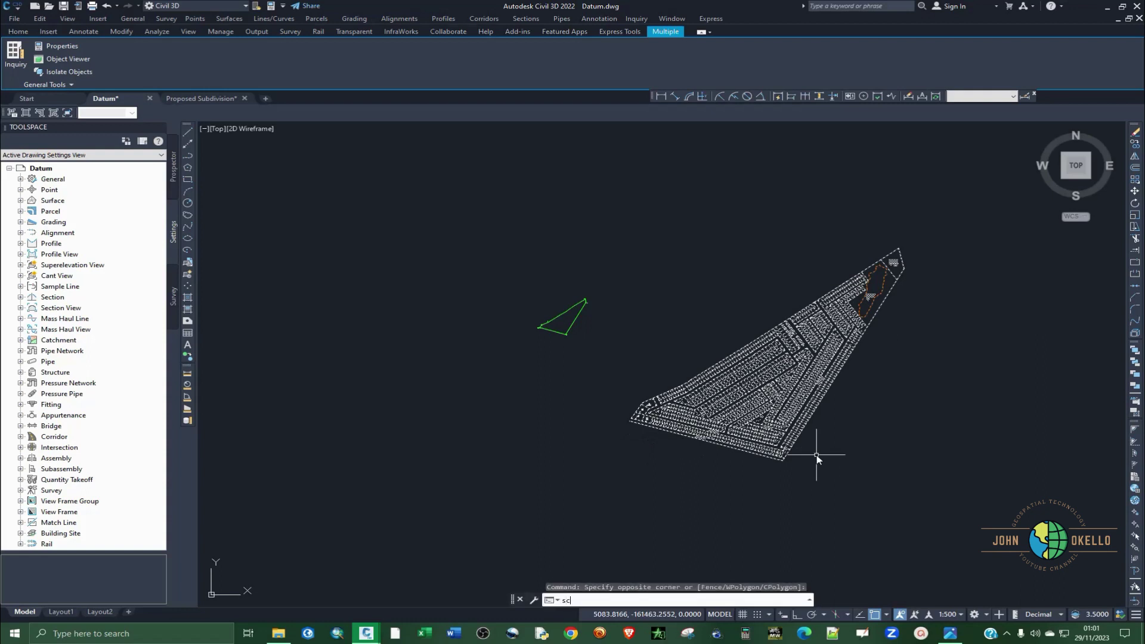
pyautogui.press('Return')
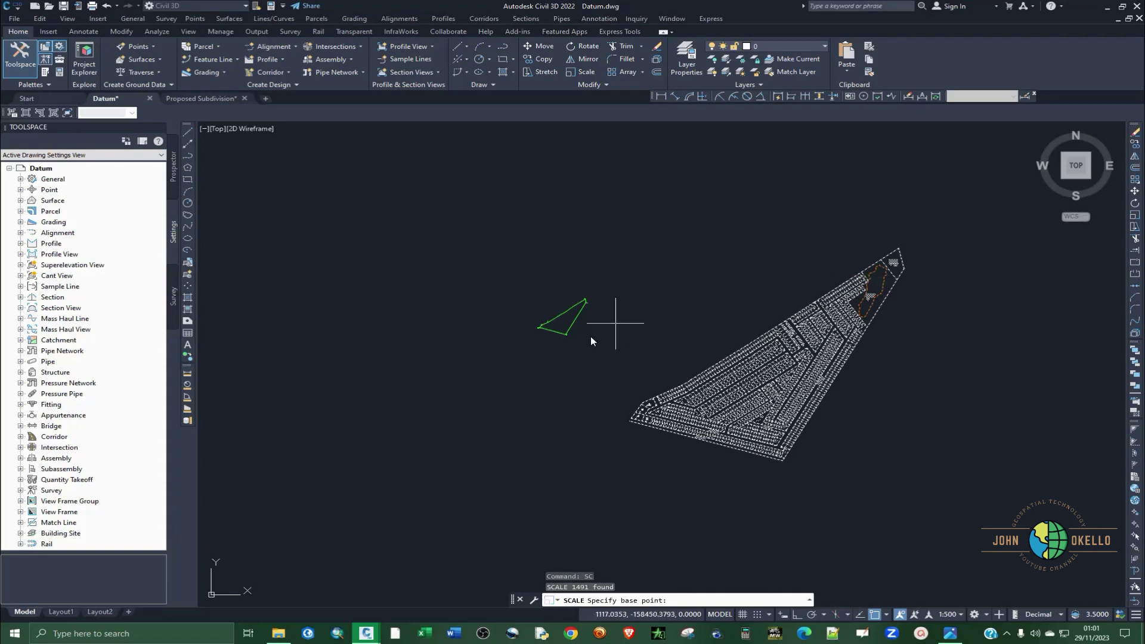
# - Compare the datum boundary corners, including nrr5x, with the corresponding outer corners of the subdivision layout to find a base point for scaling
pyautogui.scroll(6, 554, 330)
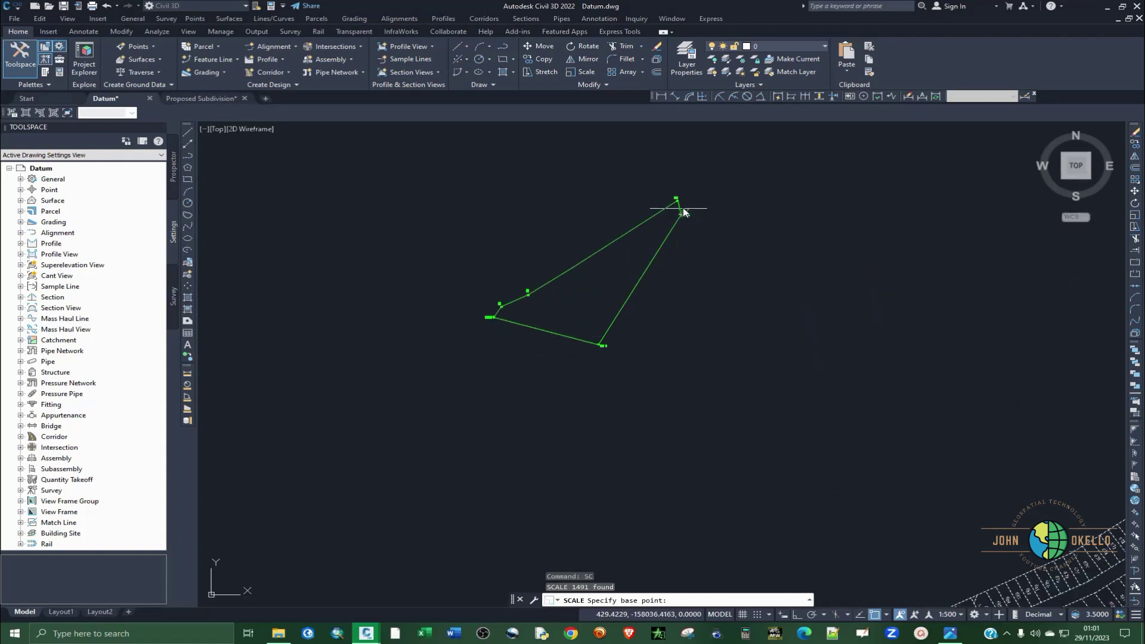
pyautogui.scroll(4, 576, 264)
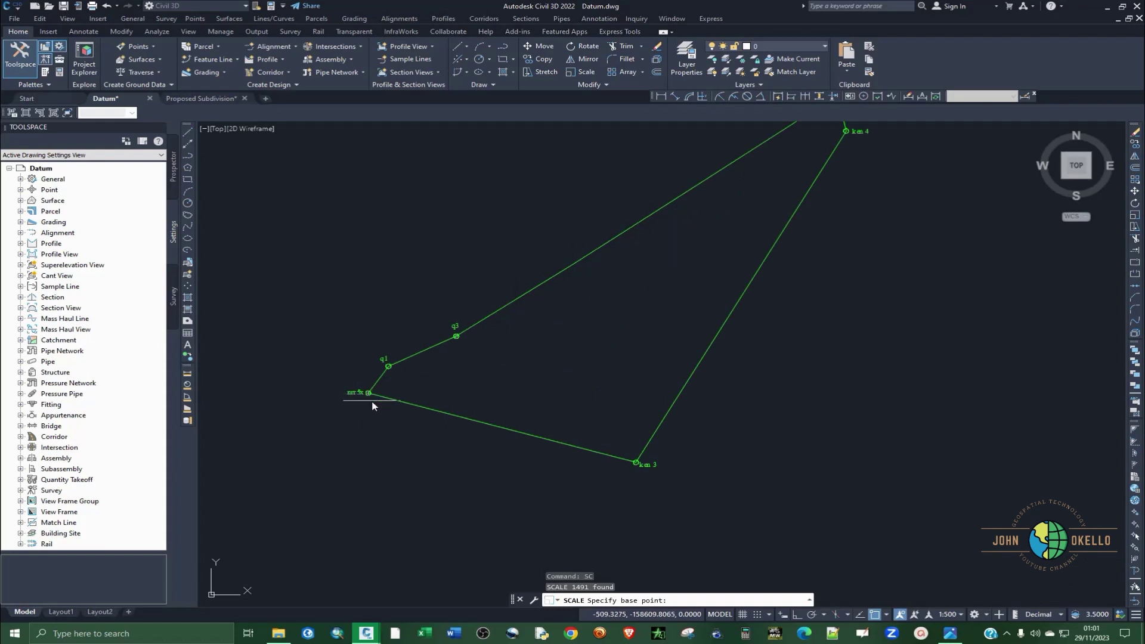
pyautogui.scroll(4, 365, 396)
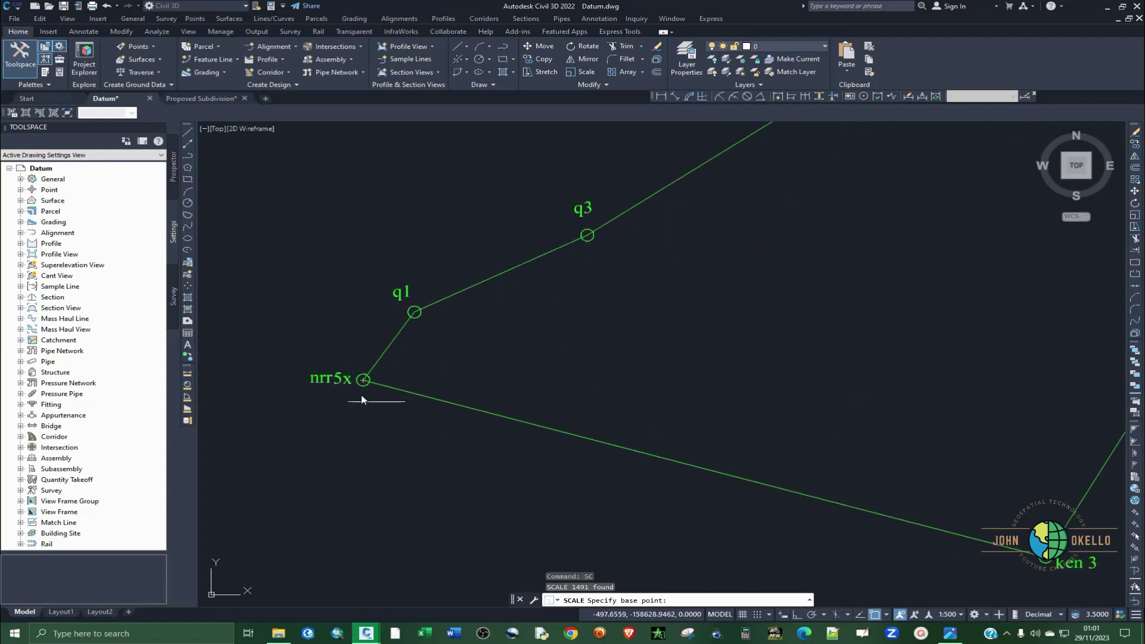
pyautogui.scroll(-3, 336, 404)
pyautogui.scroll(7, 358, 392)
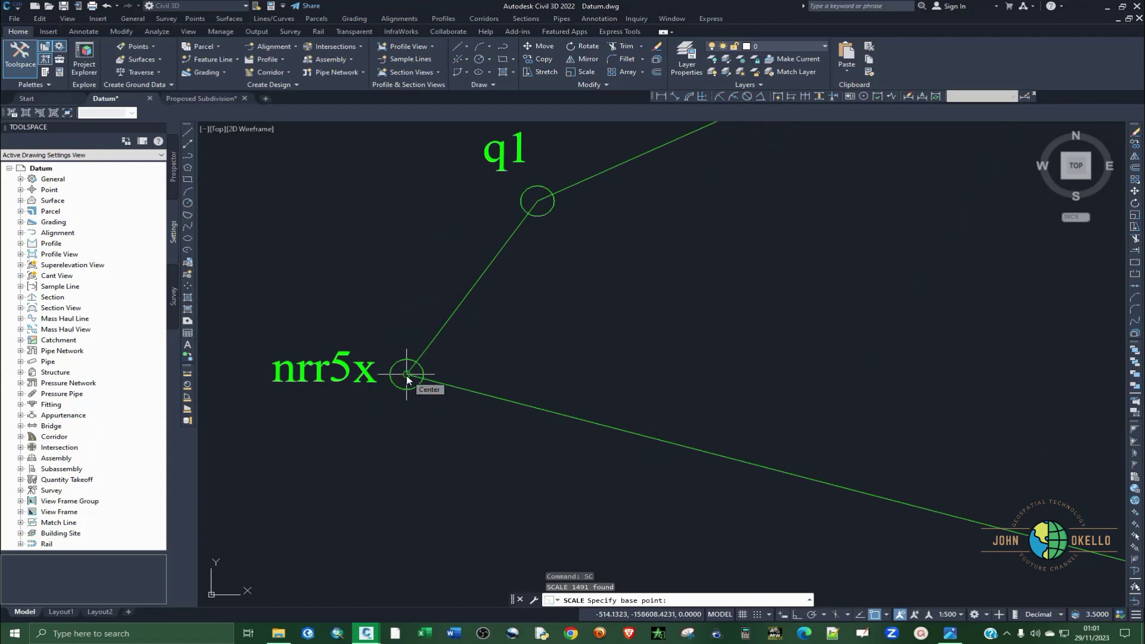
pyautogui.scroll(-10, 365, 427)
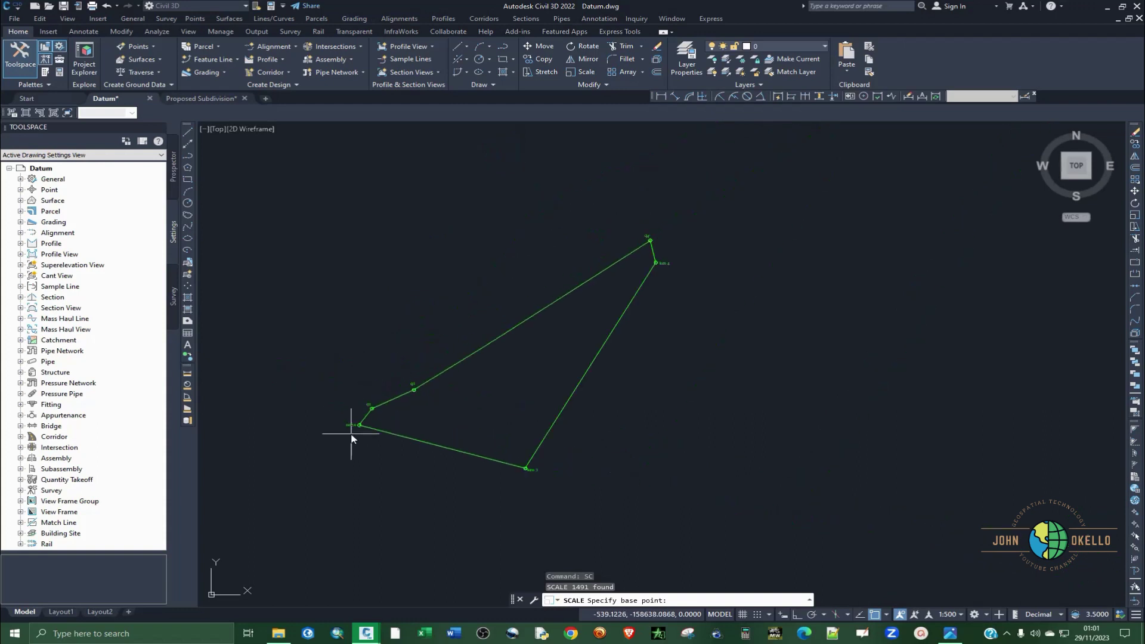
pyautogui.scroll(6, 659, 262)
pyautogui.scroll(-8, 643, 268)
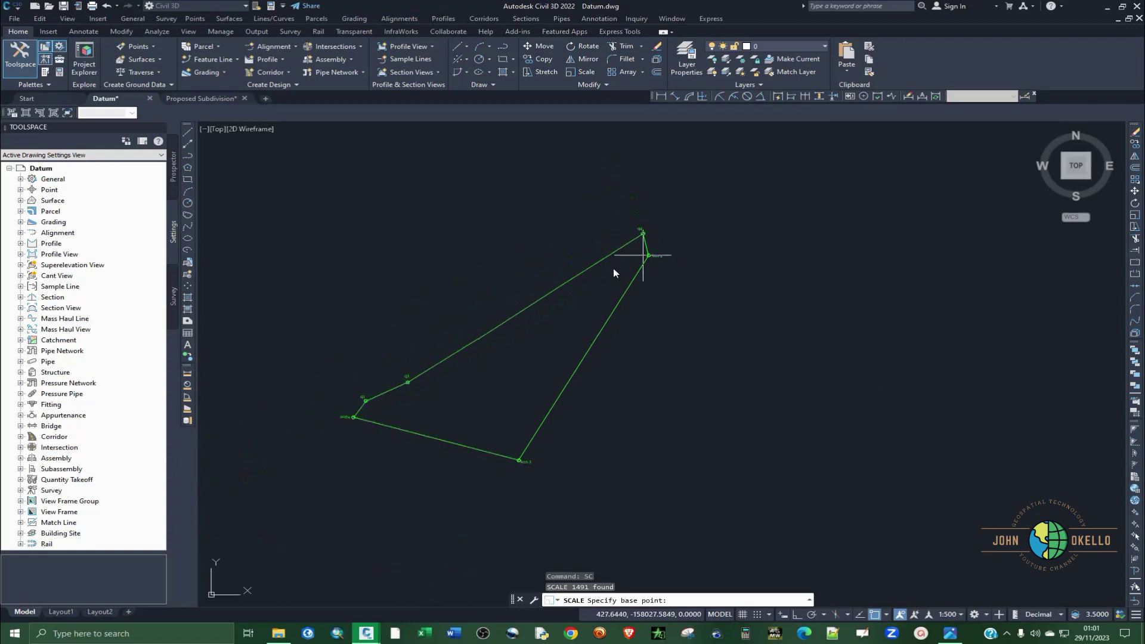
pyautogui.scroll(4, 644, 476)
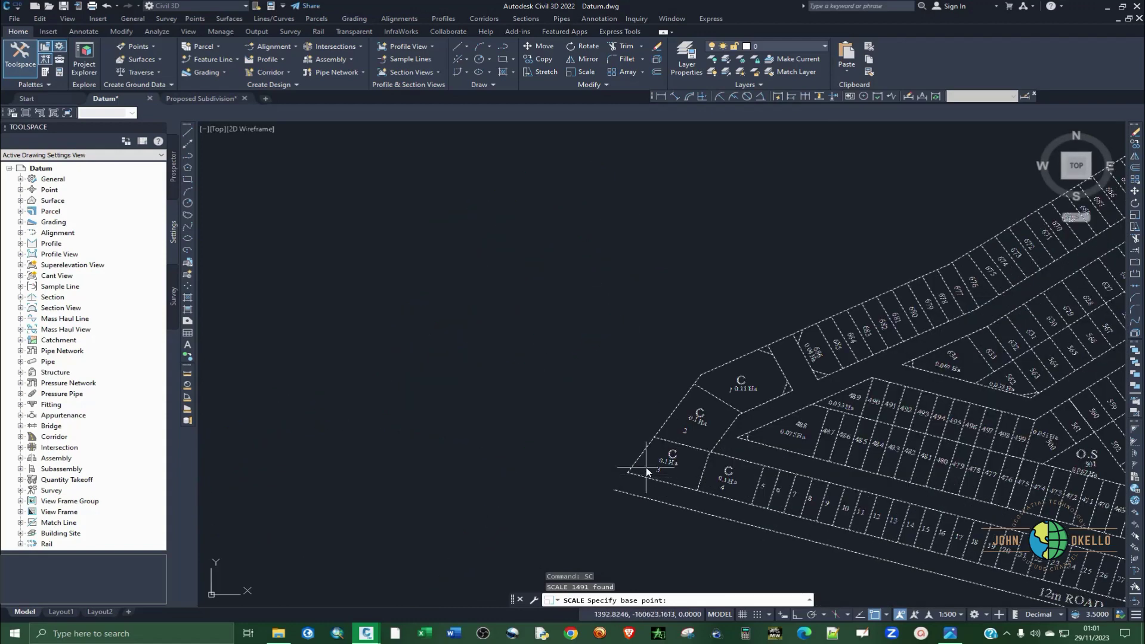
pyautogui.scroll(-3, 638, 475)
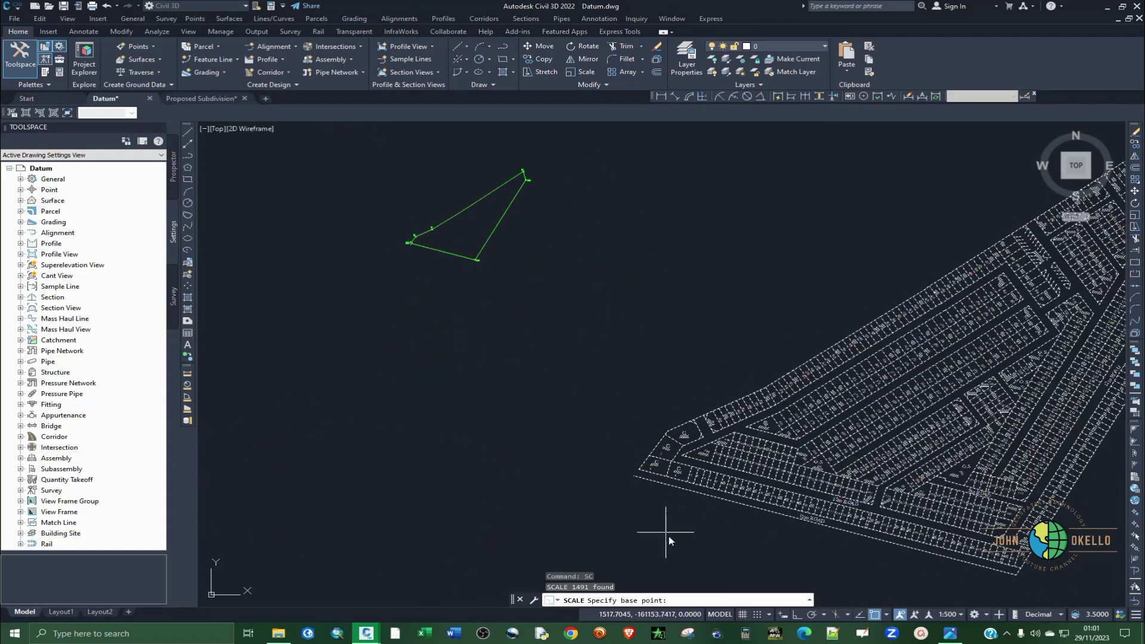
pyautogui.scroll(3, 635, 471)
pyautogui.scroll(-5, 646, 471)
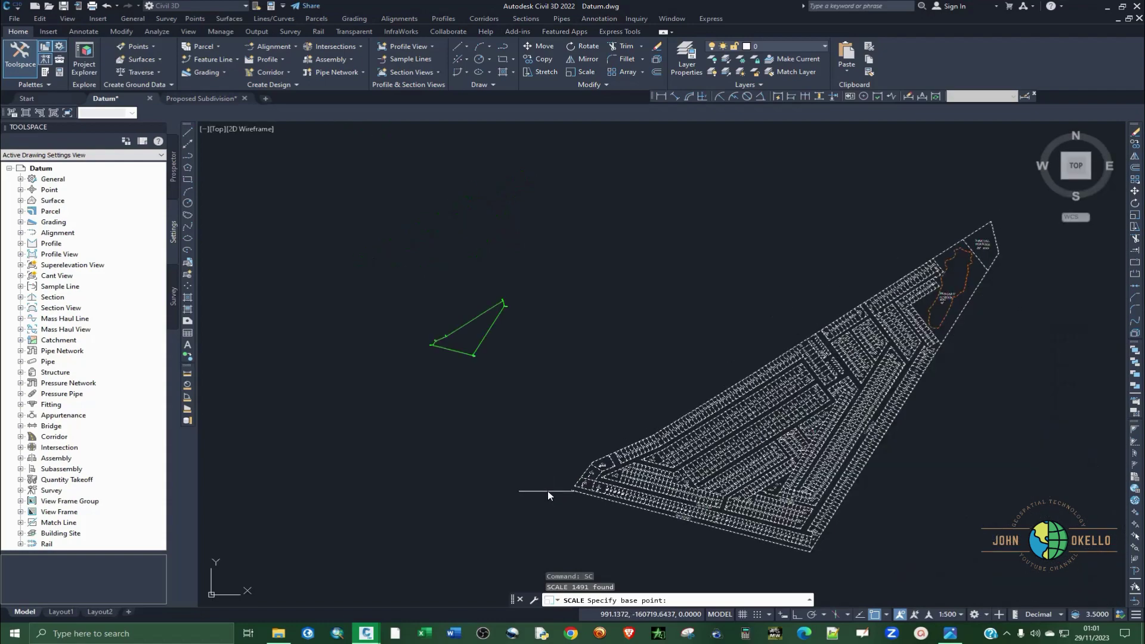
pyautogui.scroll(5, 728, 395)
pyautogui.scroll(-4, 751, 372)
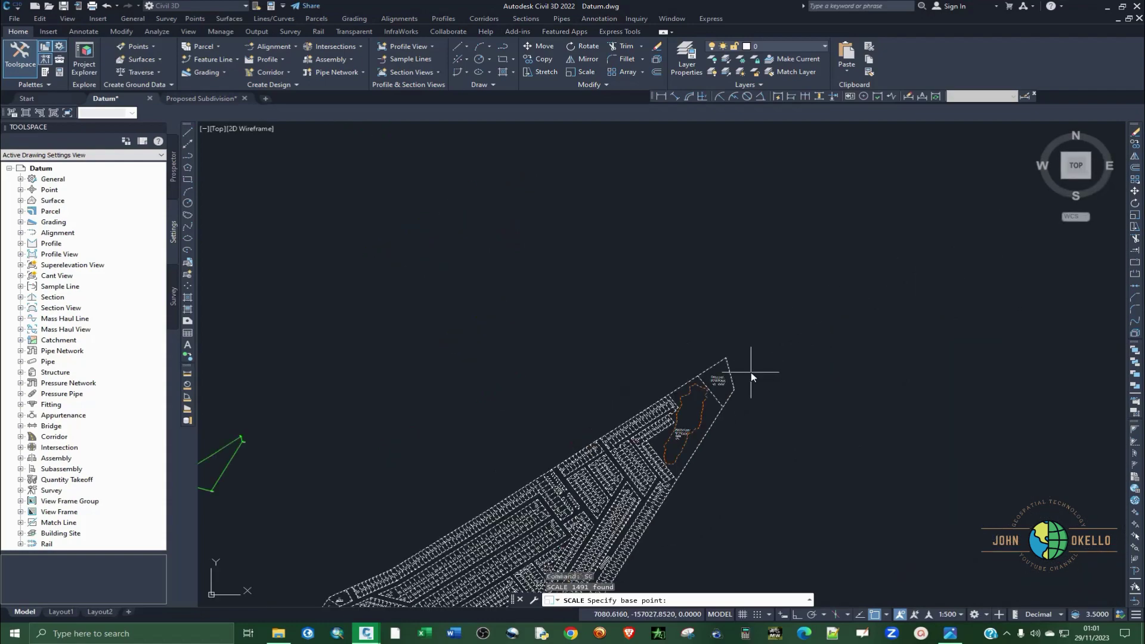
pyautogui.scroll(-3, 746, 388)
pyautogui.scroll(6, 578, 490)
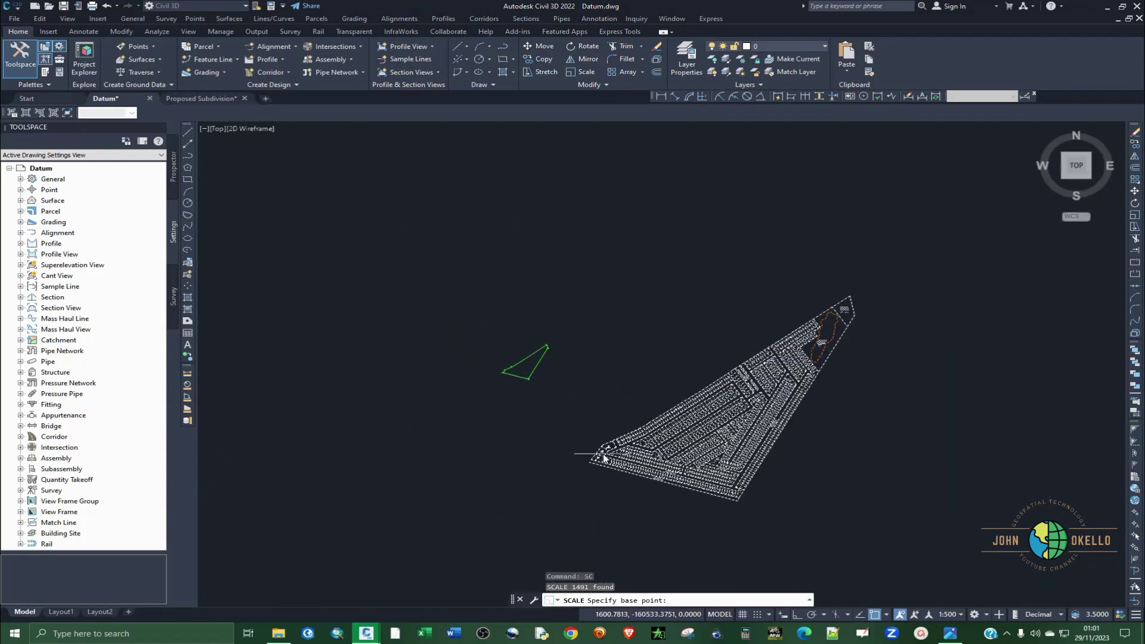
pyautogui.scroll(4, 579, 491)
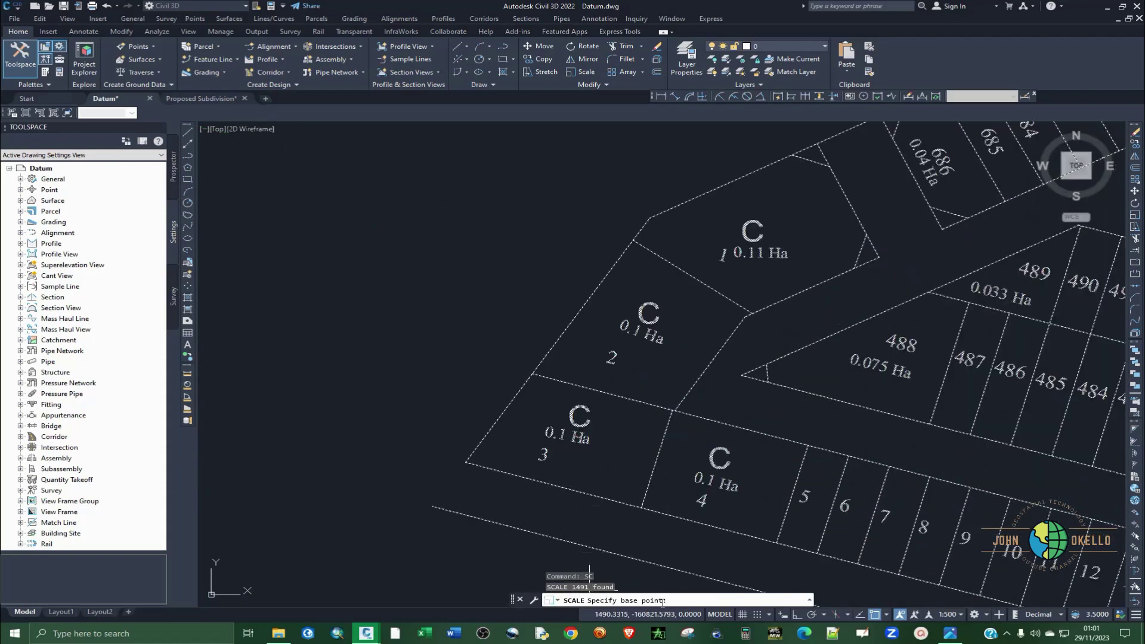
pyautogui.click(465, 462)
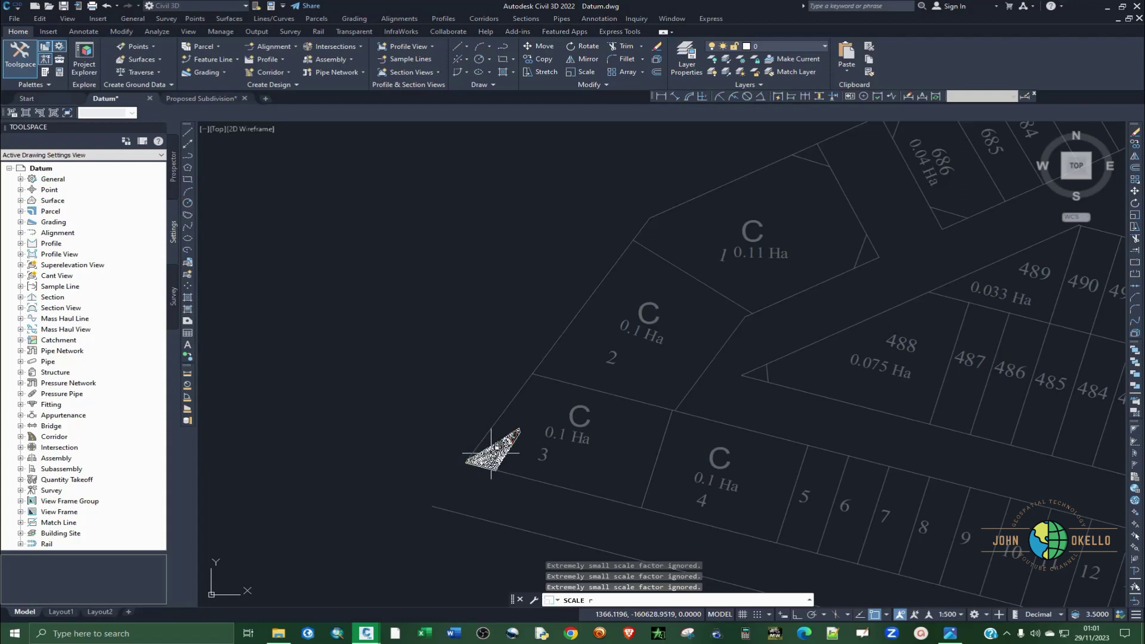
pyautogui.press('Return')
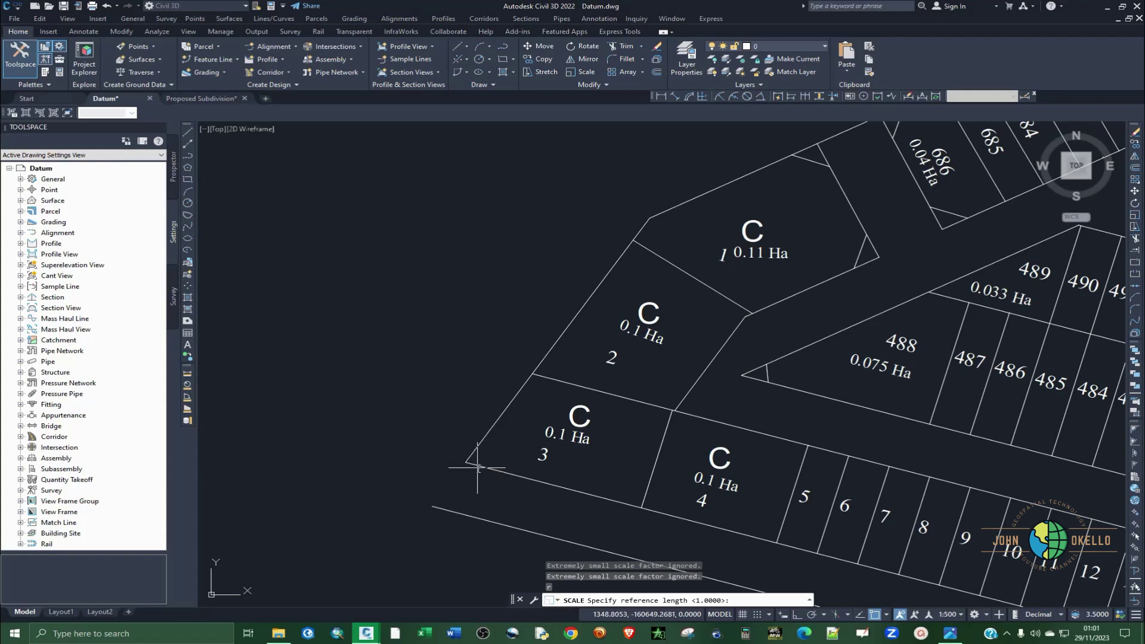
pyautogui.press('Escape')
# - Save the Datum drawing
pyautogui.scroll(-4, 584, 423)
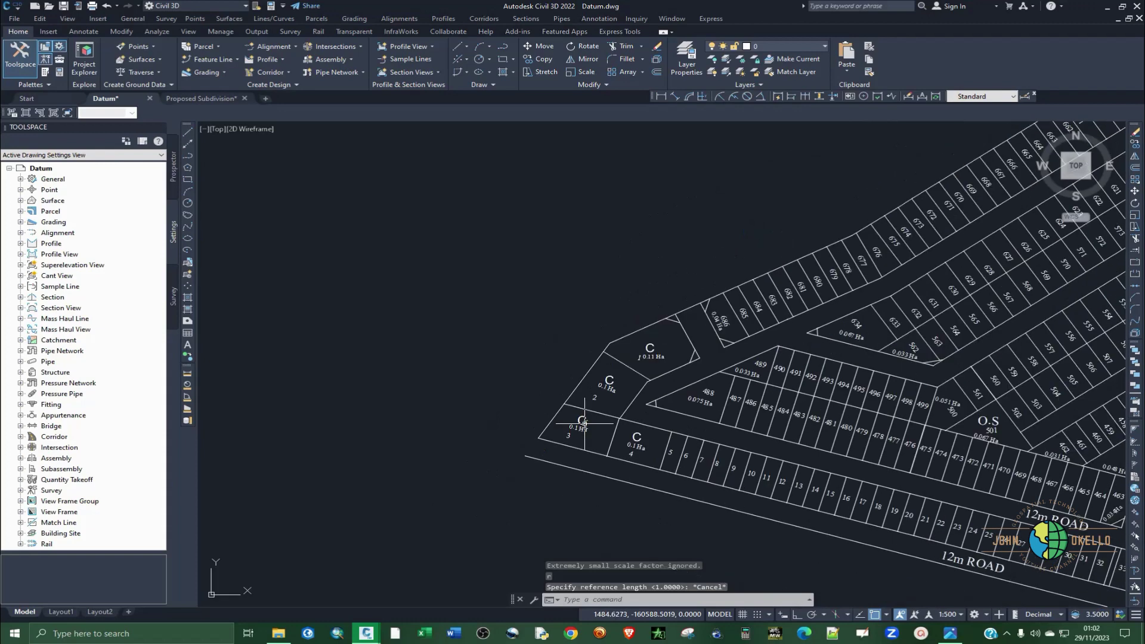
pyautogui.hotkey('ctrl', 's')
# - Examine the layout's southeast side and the datum side from ken 3 to ken 4 as matching references for scaling
pyautogui.scroll(-10, 584, 425)
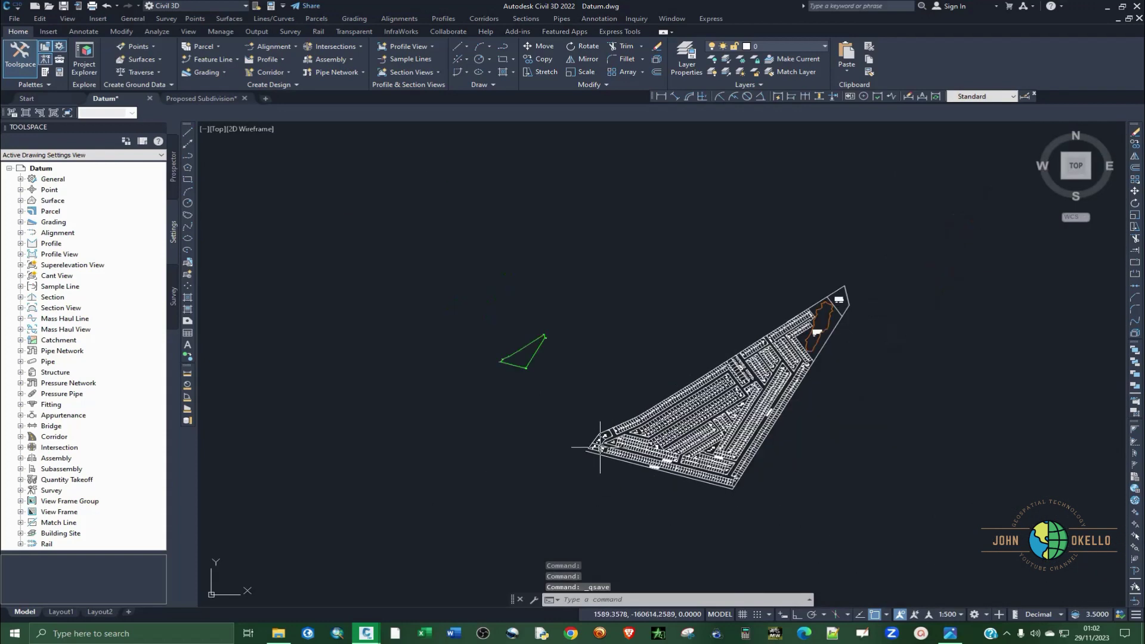
pyautogui.scroll(7, 600, 447)
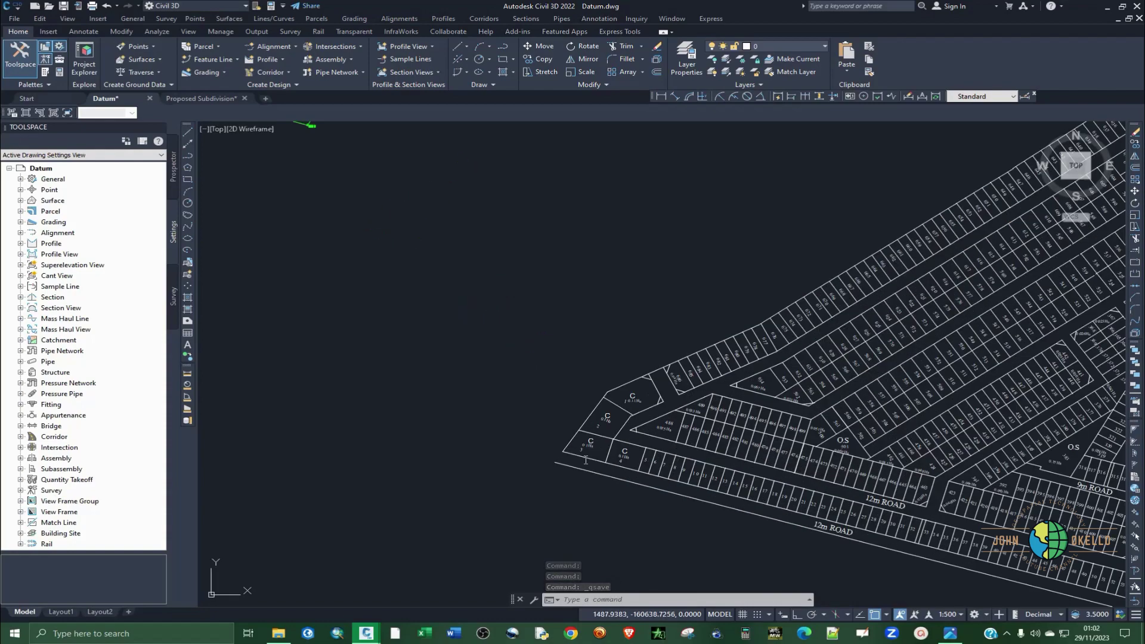
pyautogui.scroll(-7, 556, 451)
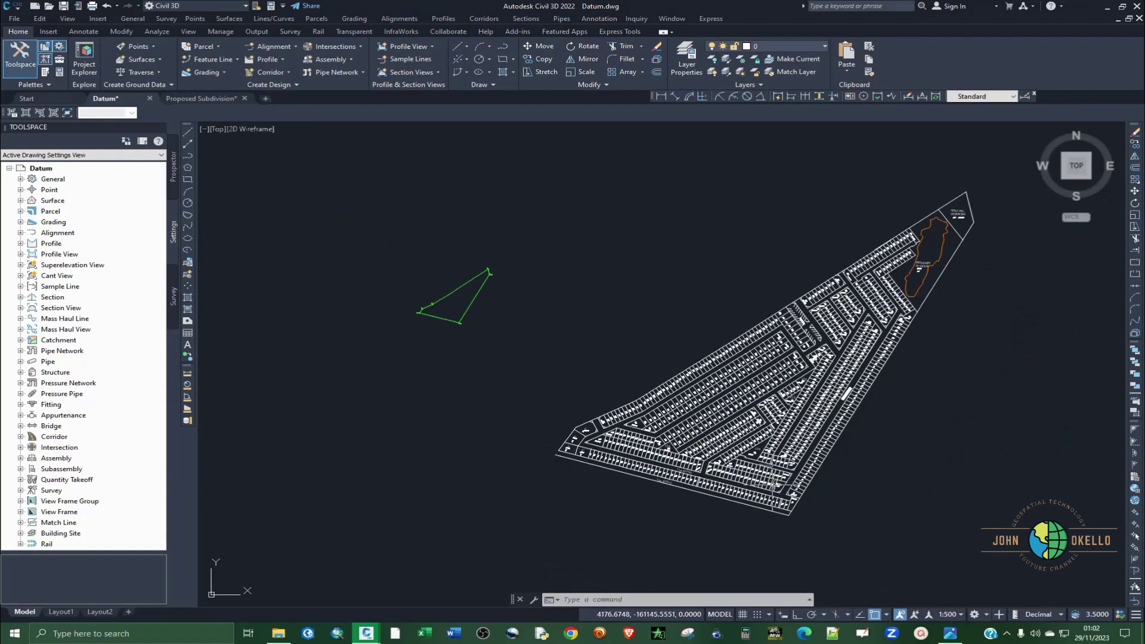
pyautogui.scroll(2, 877, 485)
pyautogui.scroll(4, 528, 537)
pyautogui.scroll(-4, 528, 537)
pyautogui.scroll(4, 527, 537)
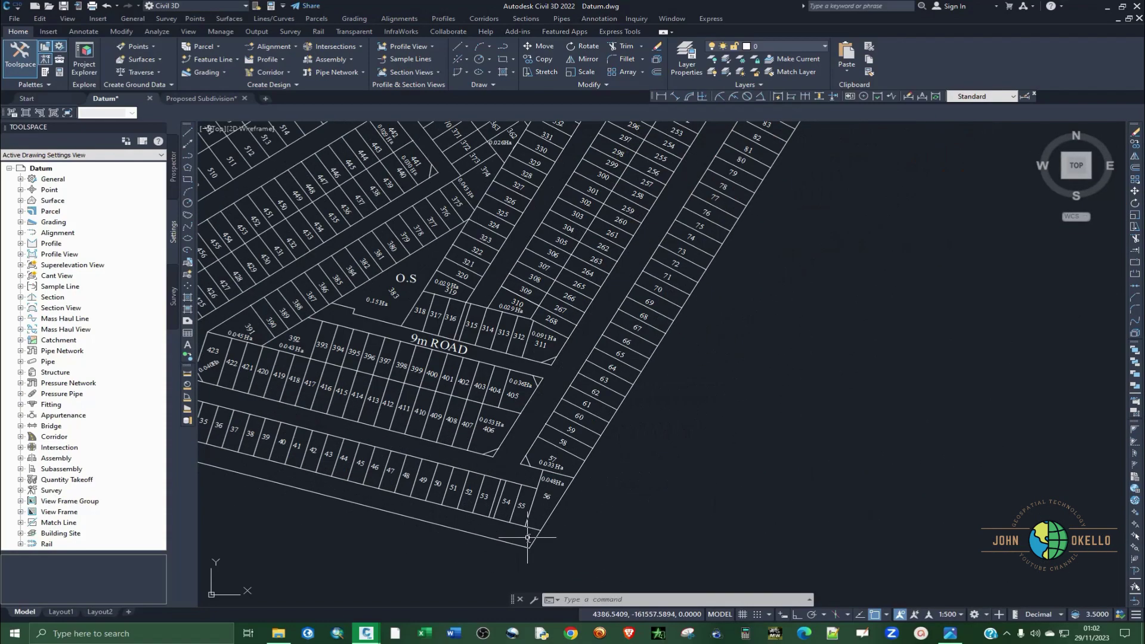
pyautogui.scroll(-5, 521, 559)
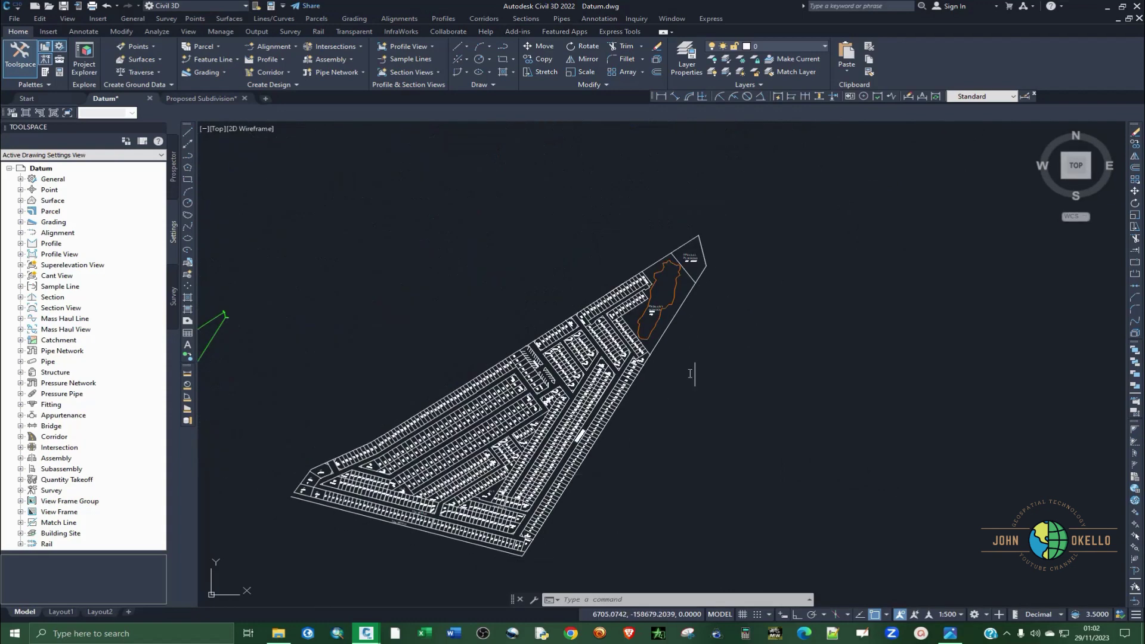
pyautogui.scroll(1, 531, 504)
pyautogui.scroll(-1, 531, 501)
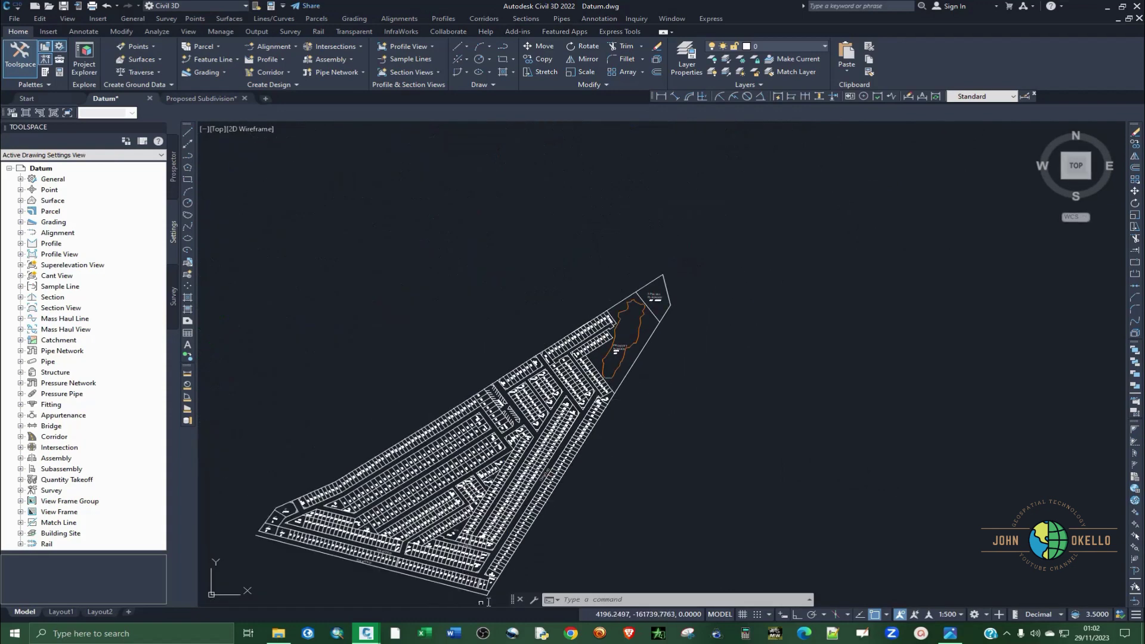
pyautogui.scroll(-3, 737, 345)
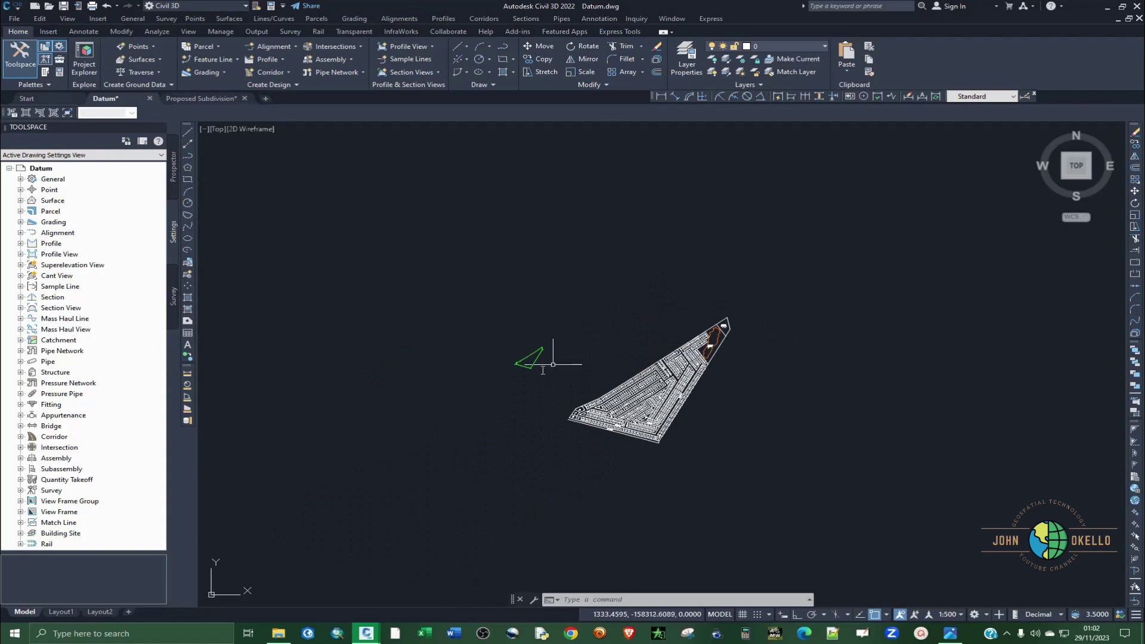
pyautogui.scroll(8, 552, 364)
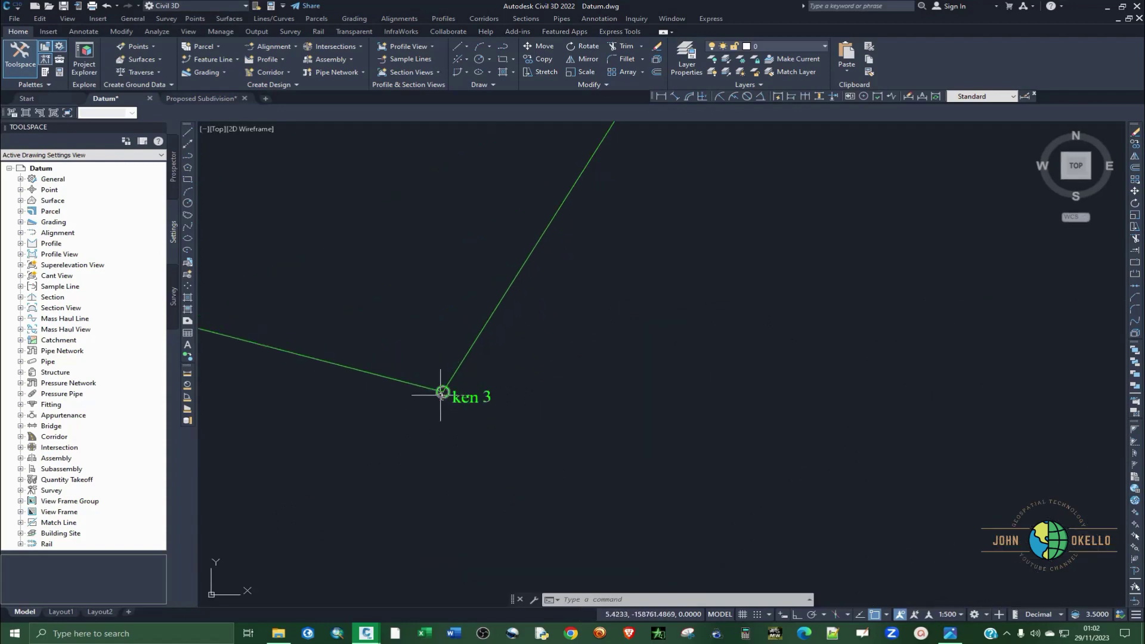
pyautogui.scroll(-5, 430, 456)
pyautogui.scroll(4, 560, 233)
pyautogui.scroll(-9, 596, 248)
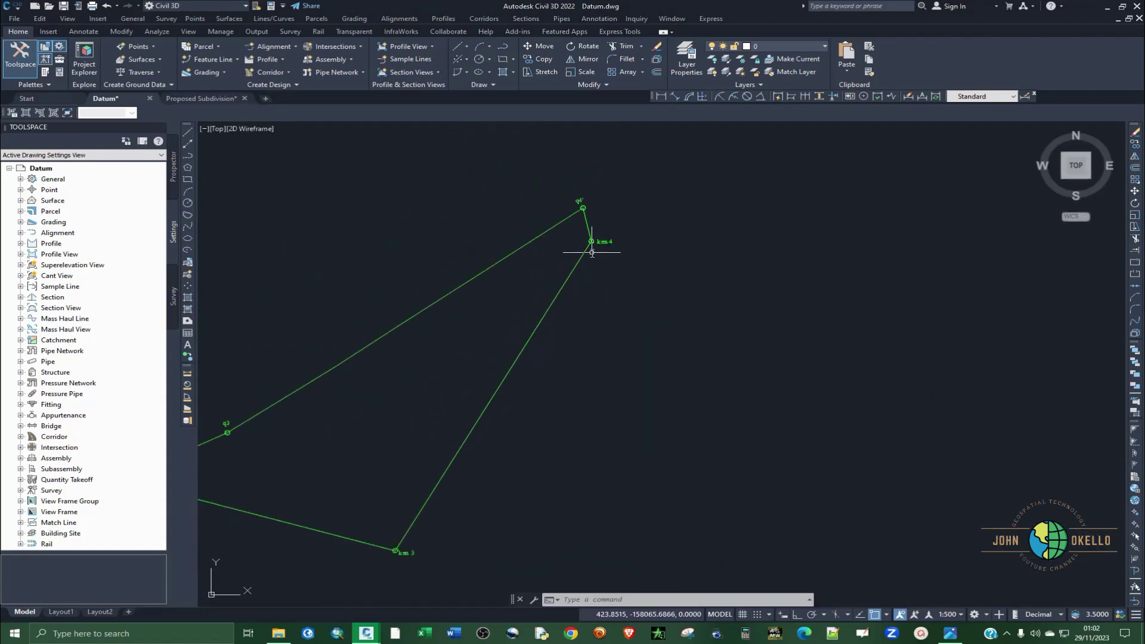
pyautogui.scroll(-3, 596, 257)
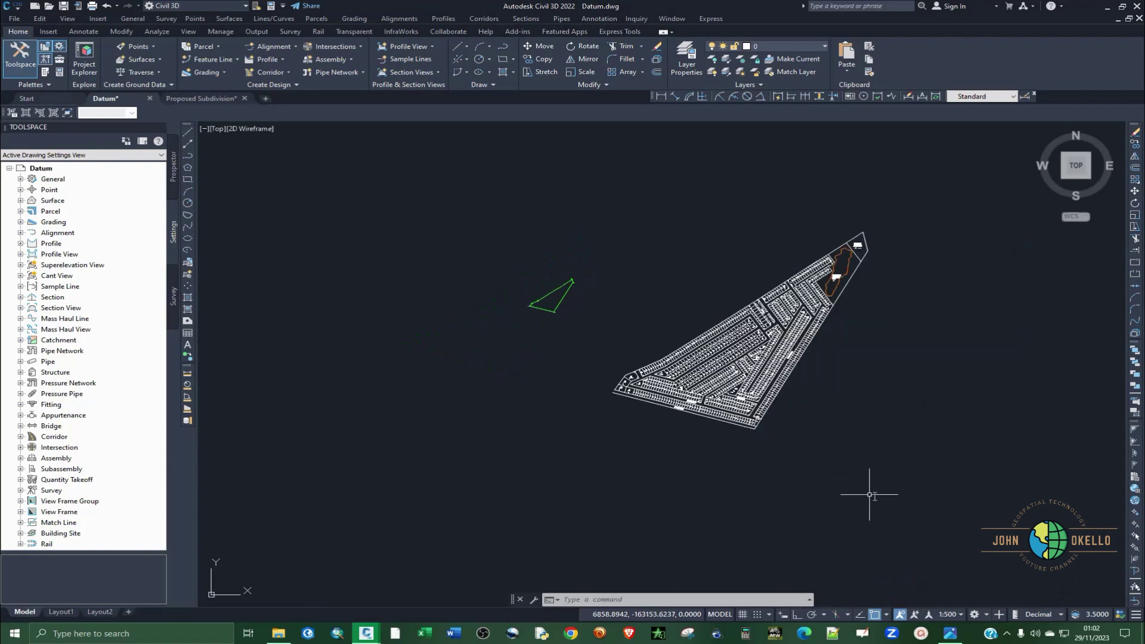
# - Scale the whole rotated subdivision layout, using its outer southern corner below parcel 56 as the base point
pyautogui.click(997, 515)
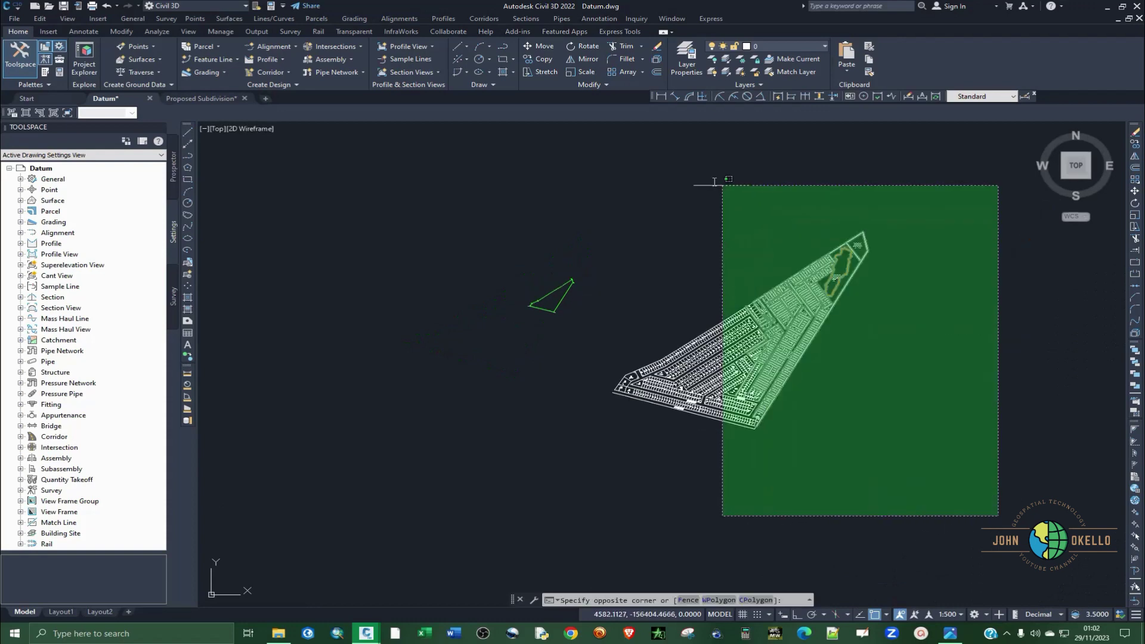
pyautogui.click(609, 179)
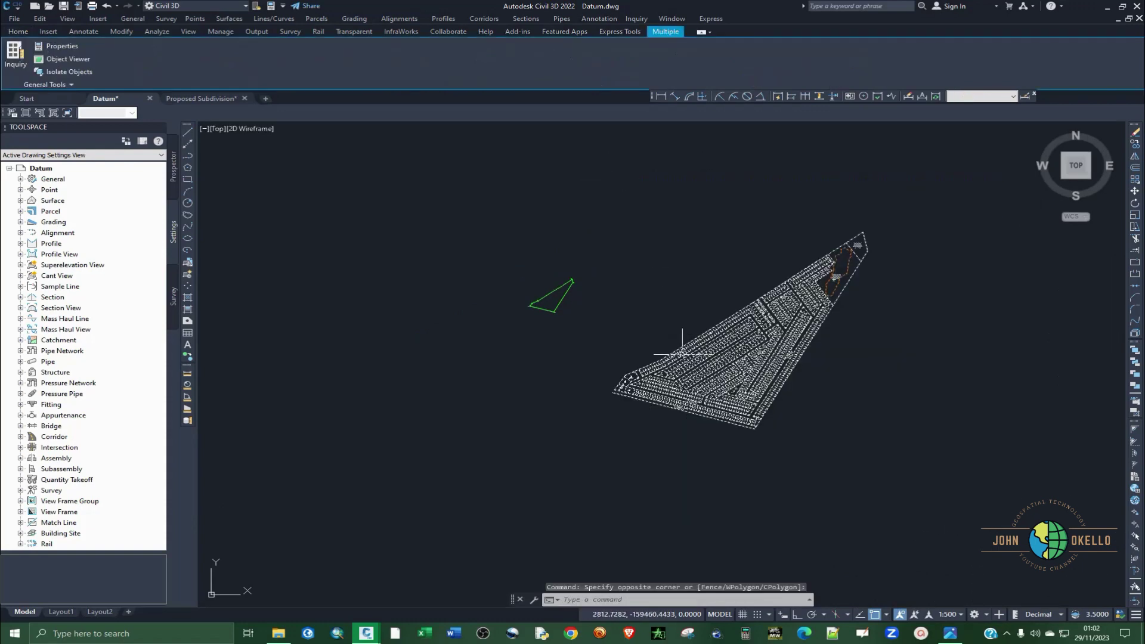
pyautogui.scroll(3, 765, 421)
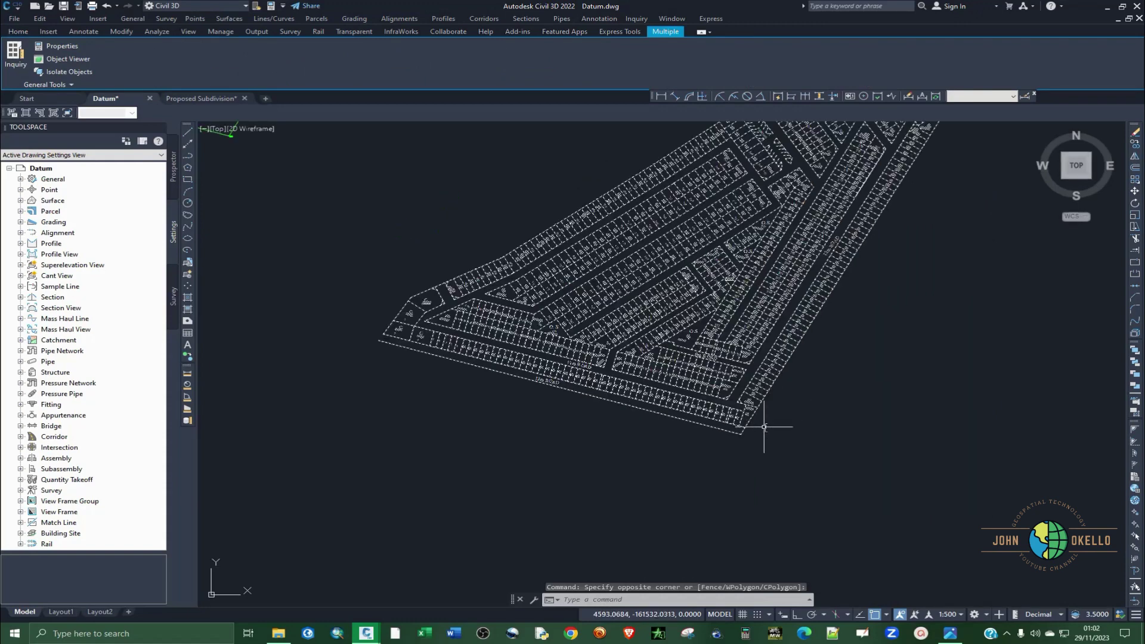
pyautogui.scroll(3, 746, 420)
pyautogui.scroll(-5, 736, 425)
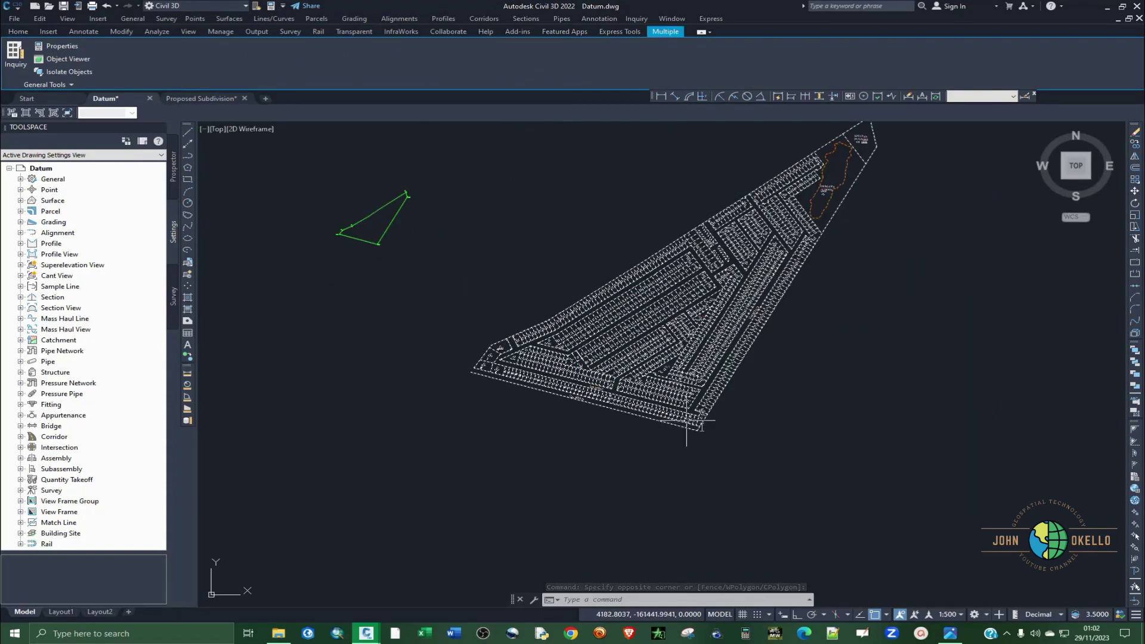
pyautogui.write('sc')
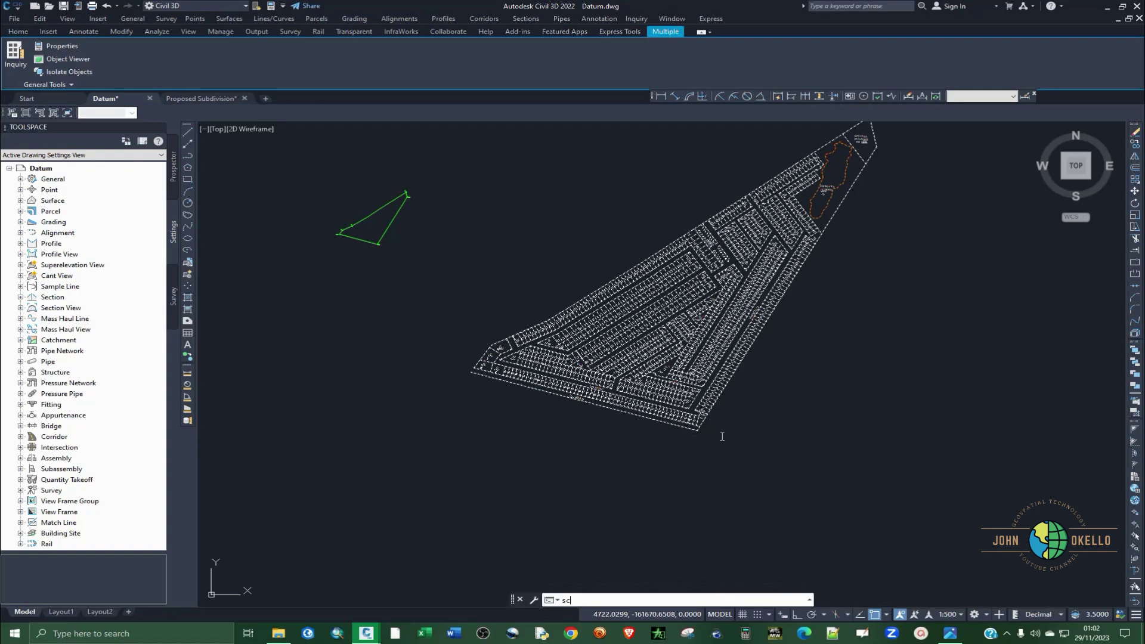
pyautogui.press('Return')
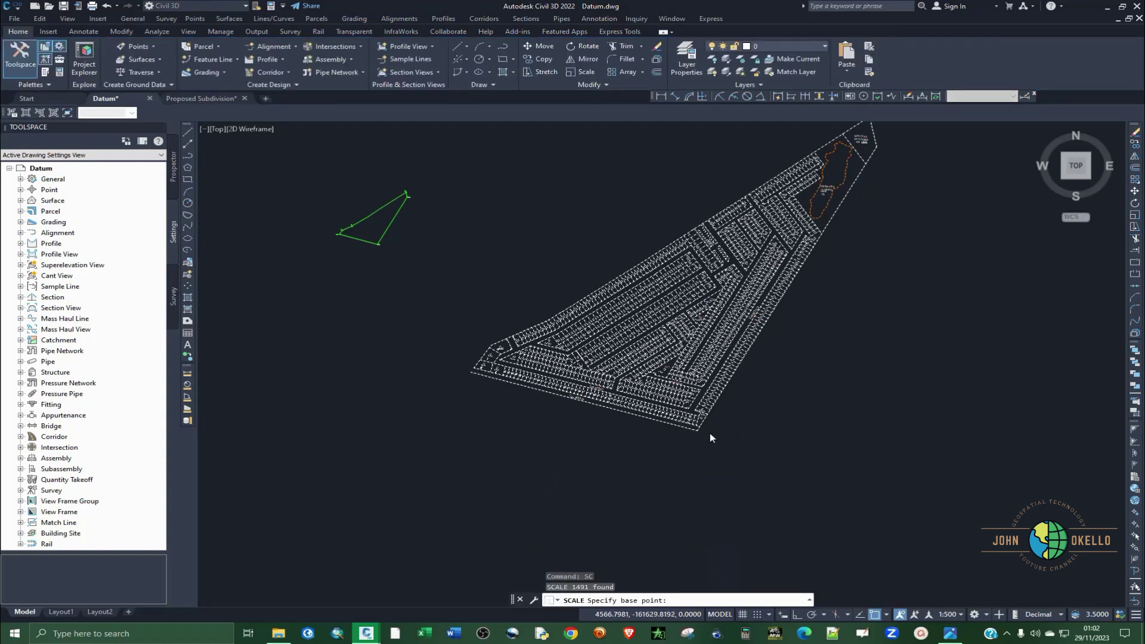
pyautogui.scroll(5, 709, 433)
pyautogui.click(649, 427)
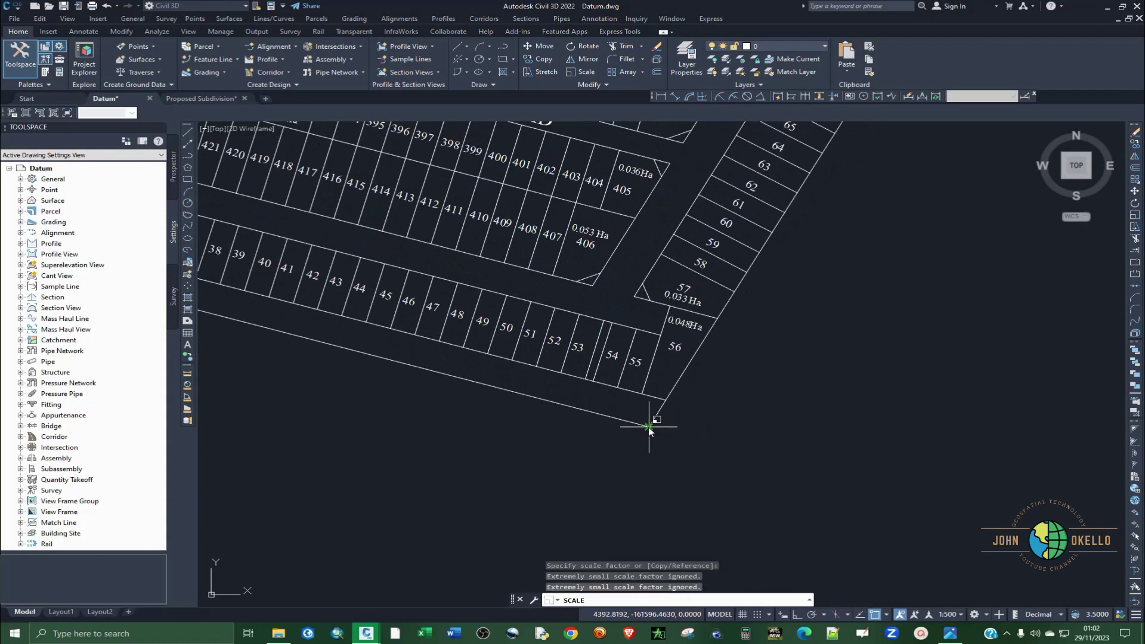
# - Define the scaling reference length along the layout's southeast side, from the corner below parcel 56 to the Special Purpose parcel's eastern corner
pyautogui.write('r')
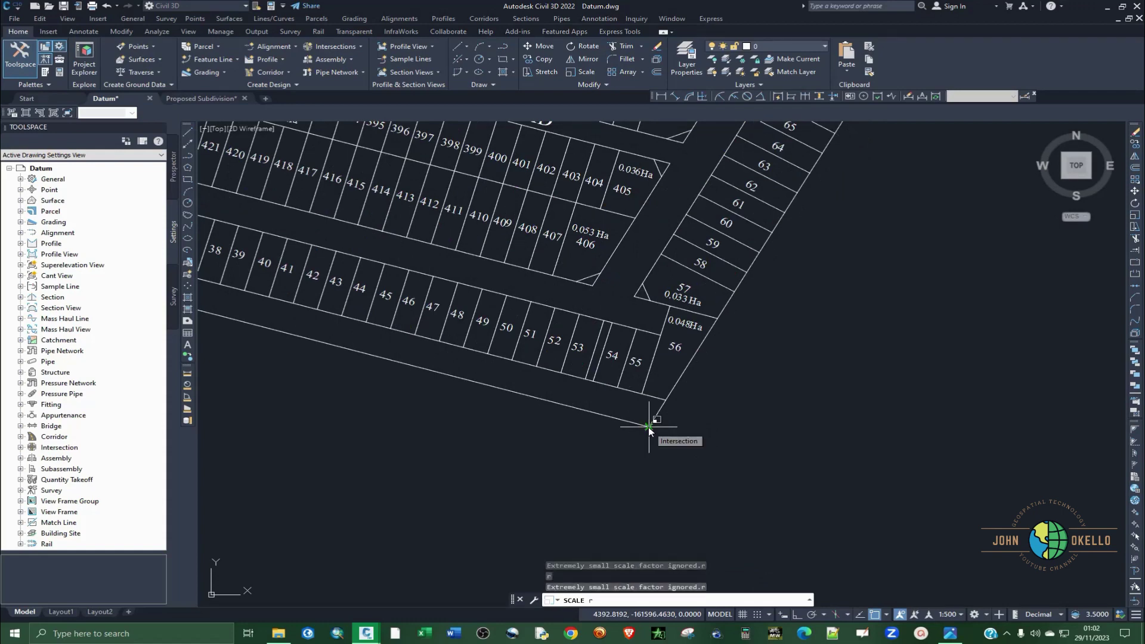
pyautogui.press('Return')
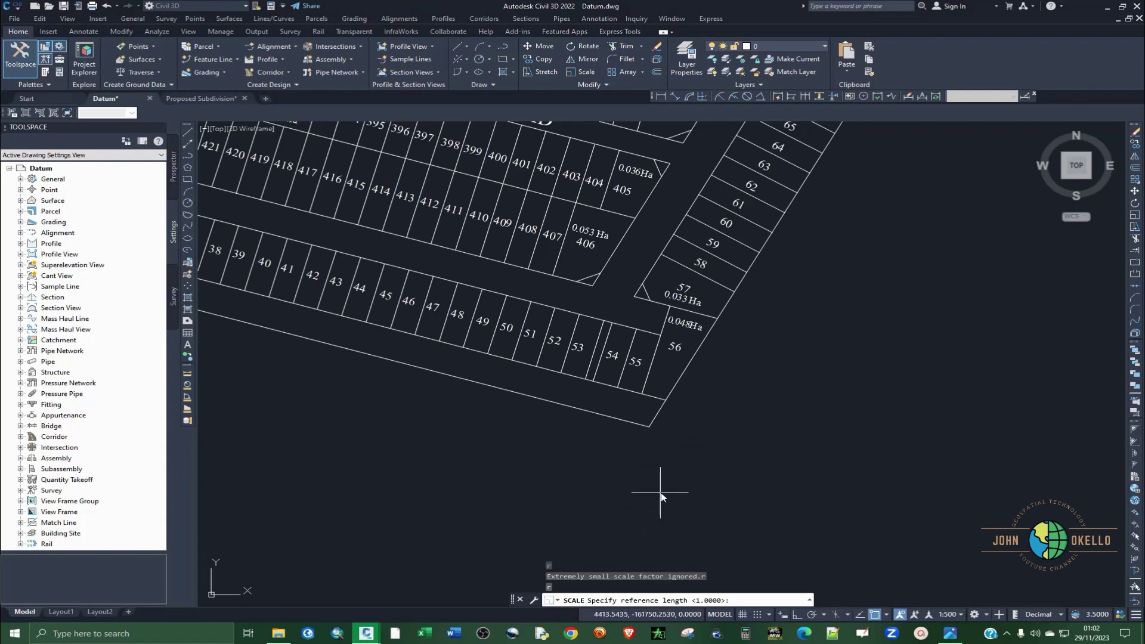
pyautogui.click(650, 427)
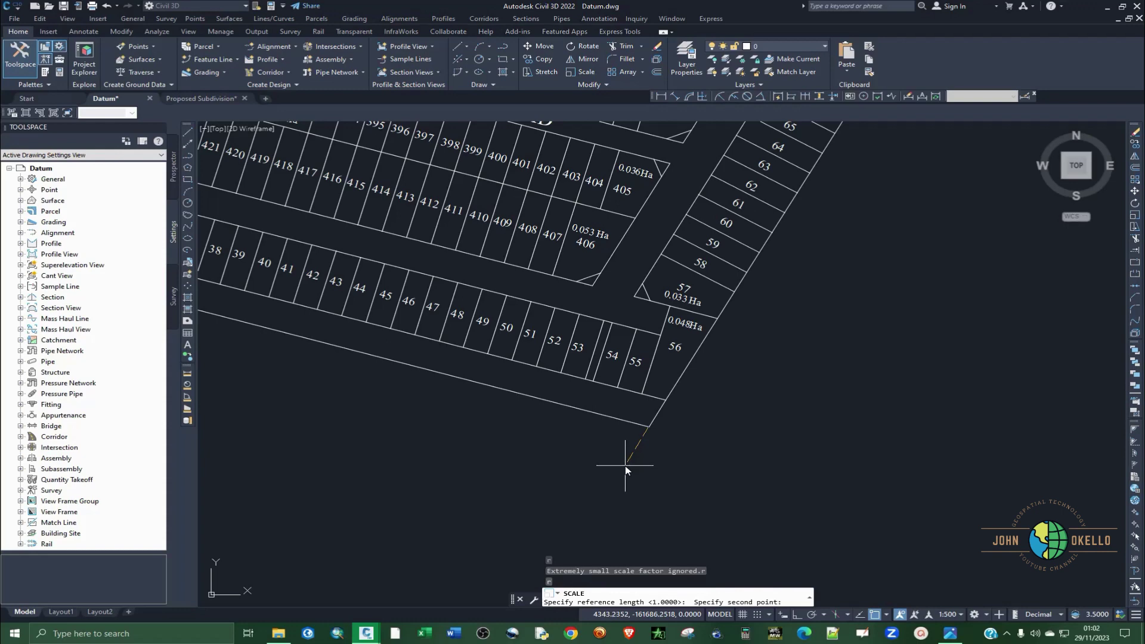
pyautogui.scroll(-5, 626, 470)
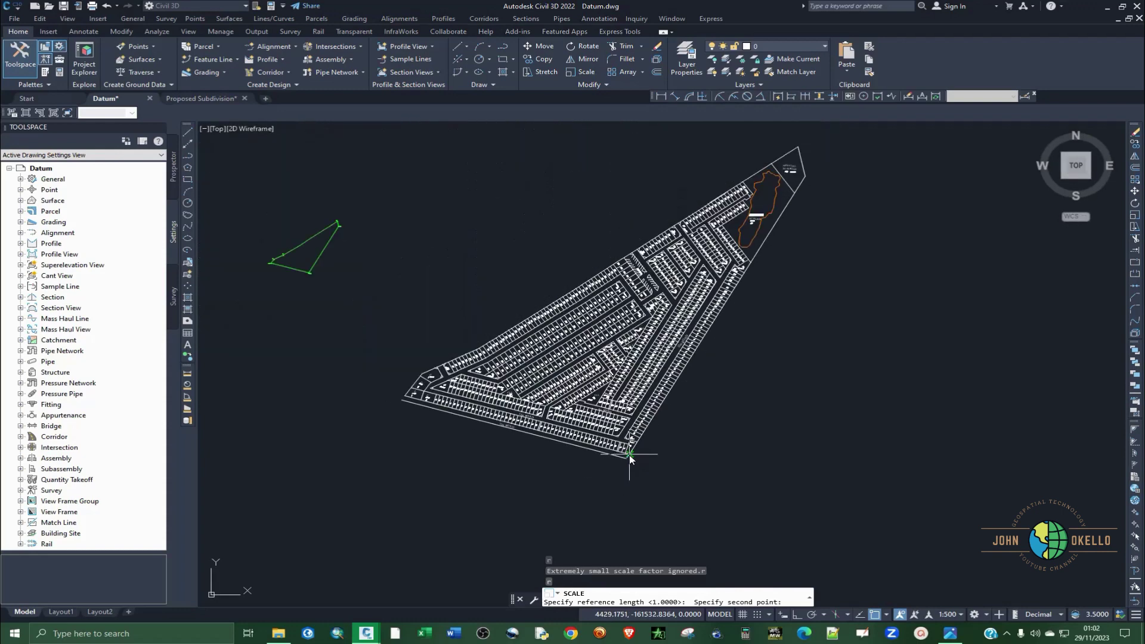
pyautogui.scroll(-1, 653, 458)
pyautogui.scroll(8, 682, 309)
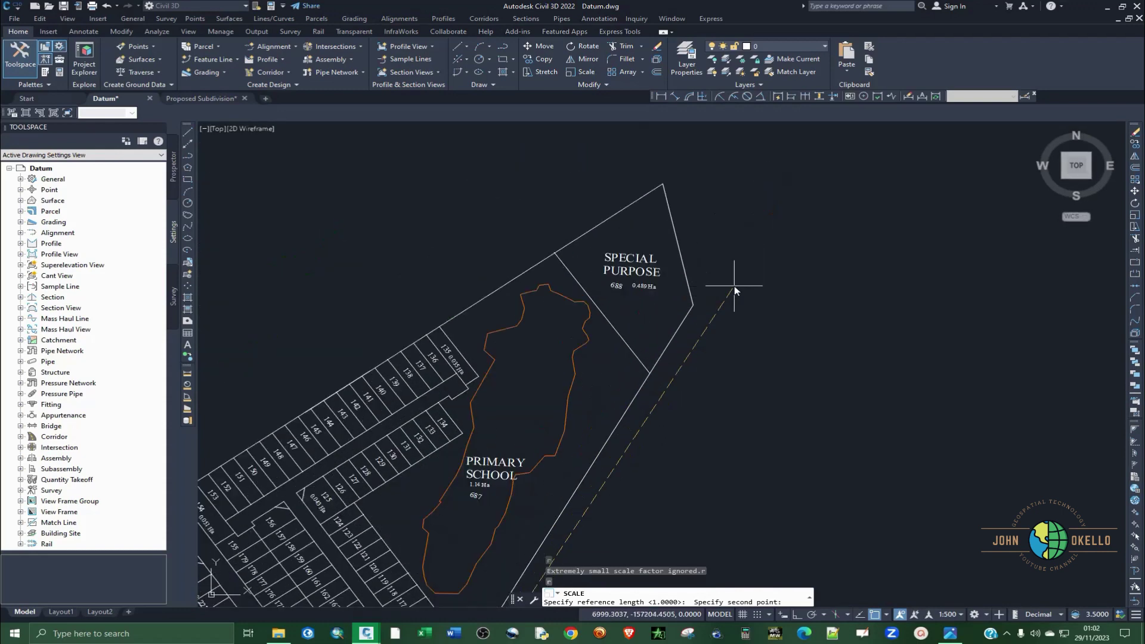
pyautogui.click(668, 315)
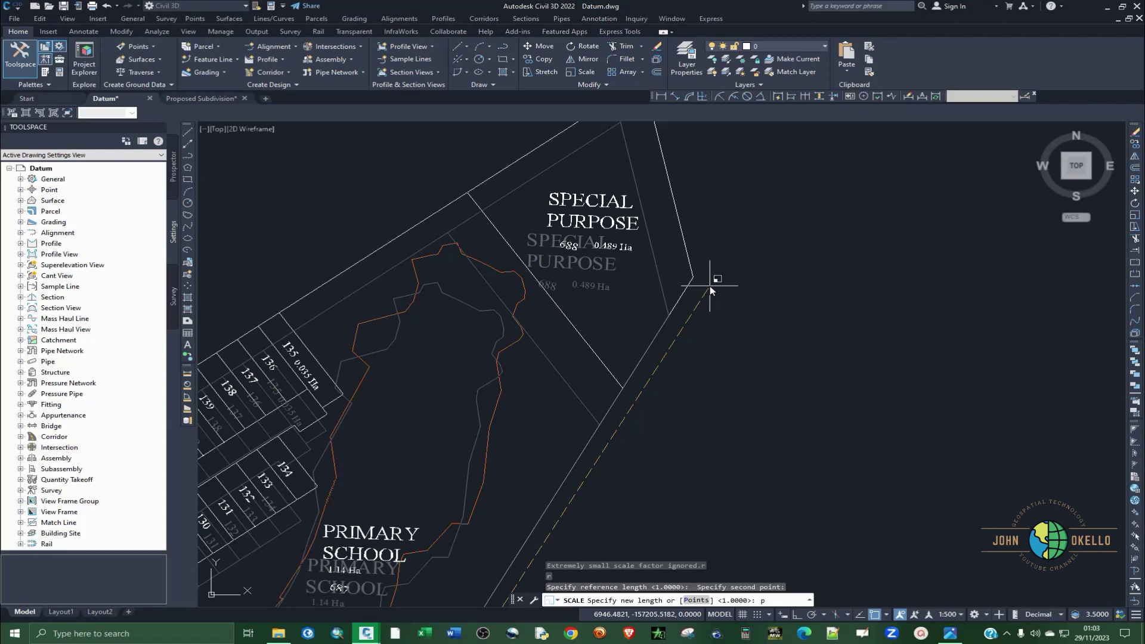
# - Choose the Points option for the new scale length and set its first point at datum corner ken 3
pyautogui.press('Return')
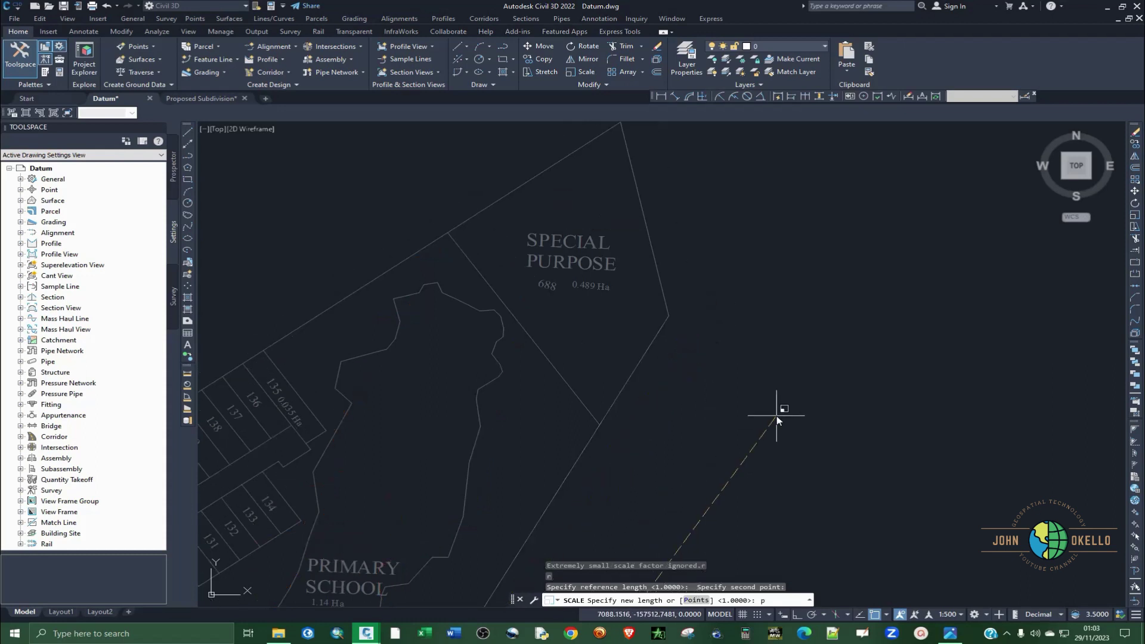
pyautogui.scroll(-4, 794, 326)
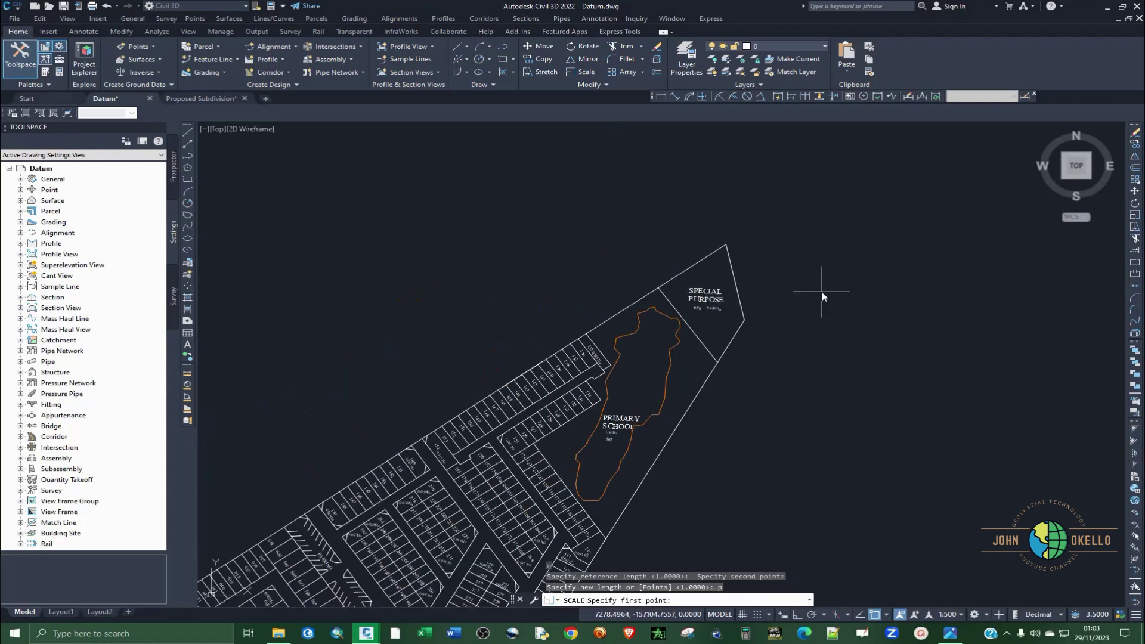
pyautogui.scroll(-5, 822, 297)
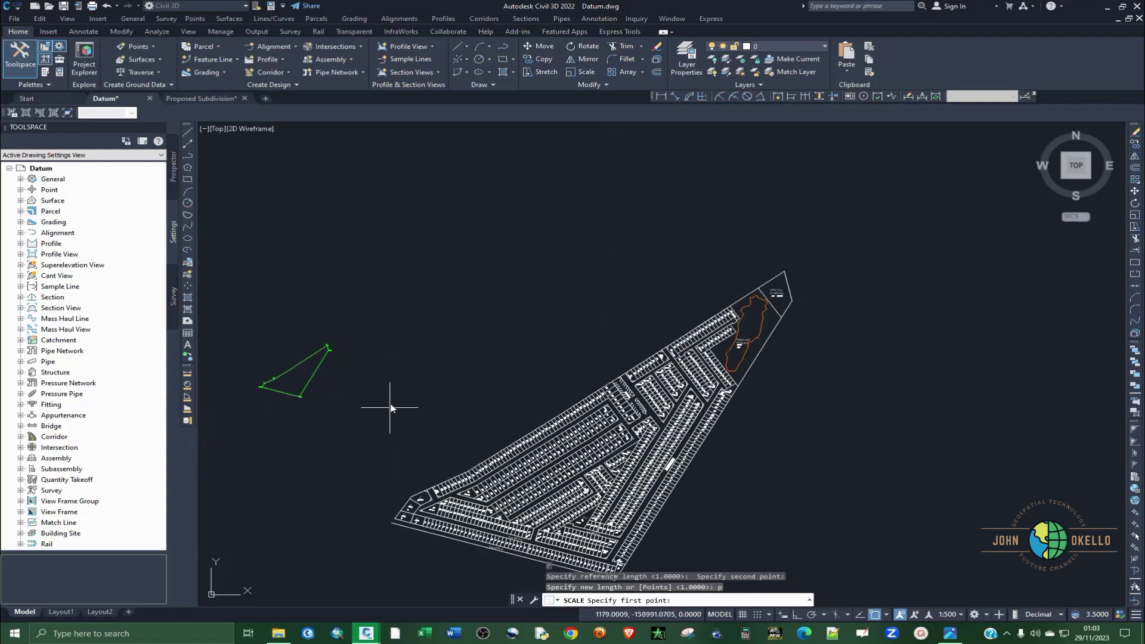
pyautogui.scroll(-2, 427, 390)
pyautogui.scroll(7, 441, 403)
pyautogui.scroll(10, 451, 411)
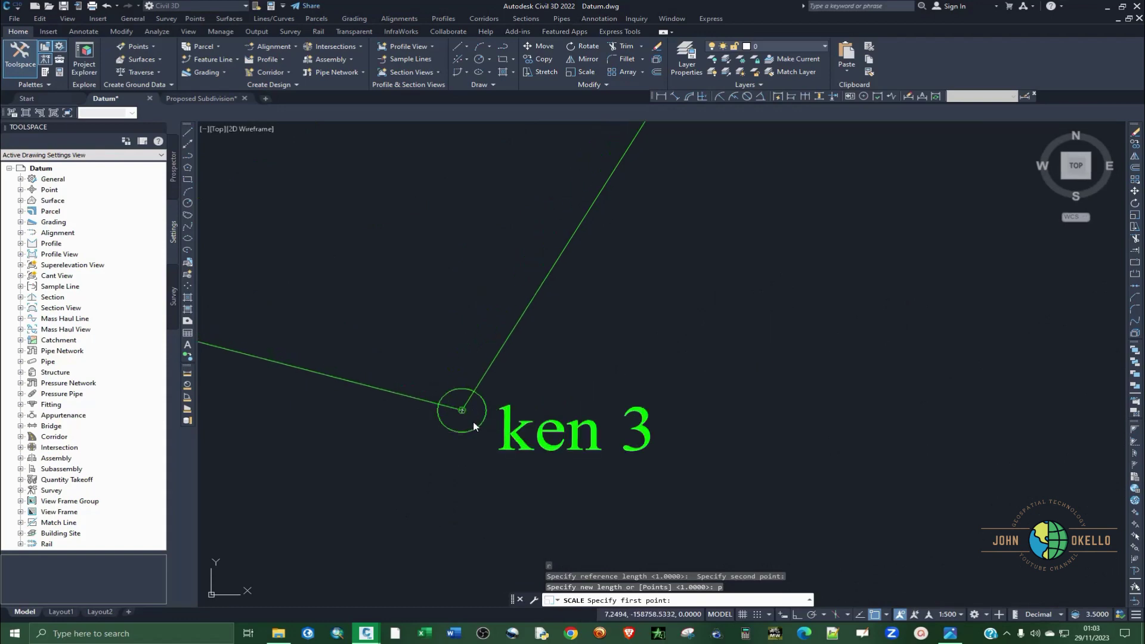
pyautogui.scroll(-10, 466, 414)
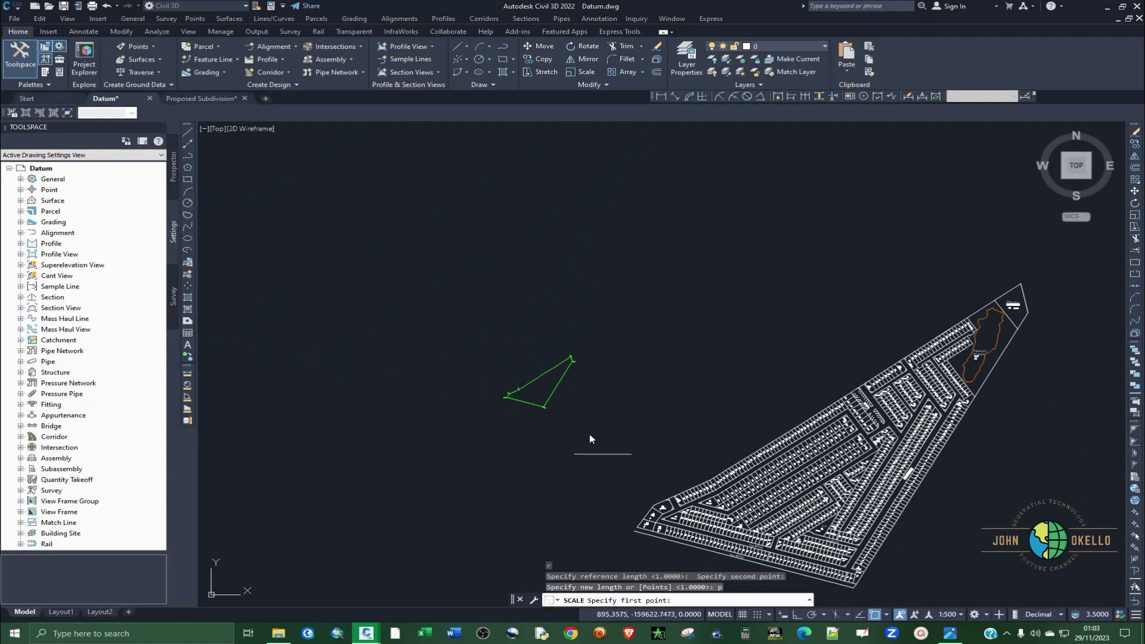
pyautogui.scroll(5, 542, 410)
pyautogui.scroll(4, 537, 492)
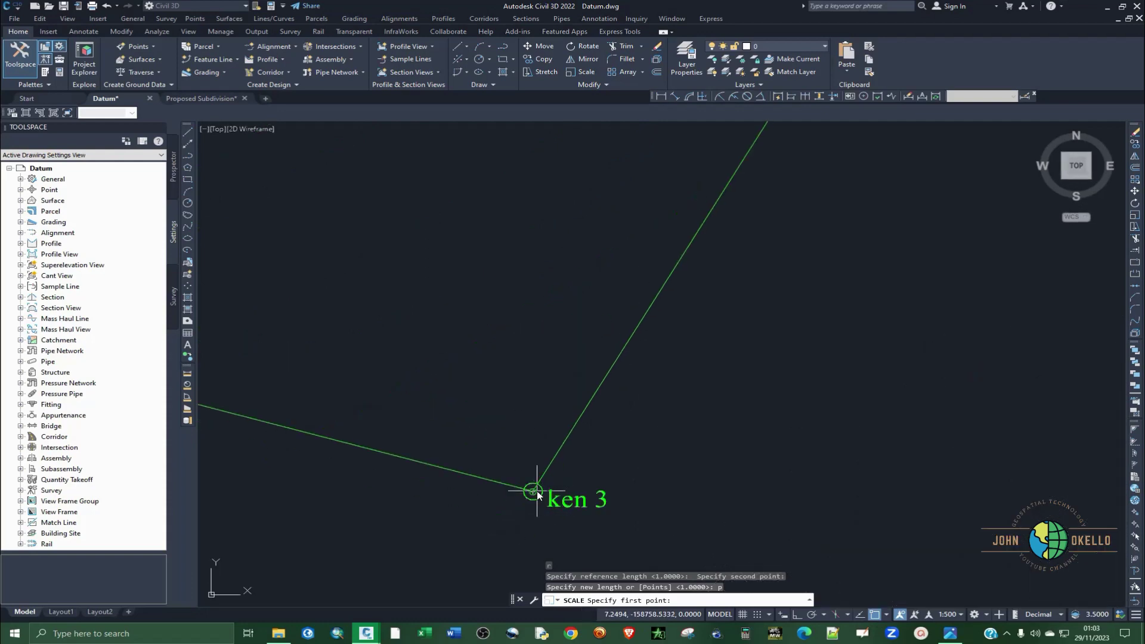
pyautogui.click(533, 492)
# - Set the second point of the new scale length at datum corner ken 4 to complete the scaling
pyautogui.scroll(-4, 467, 522)
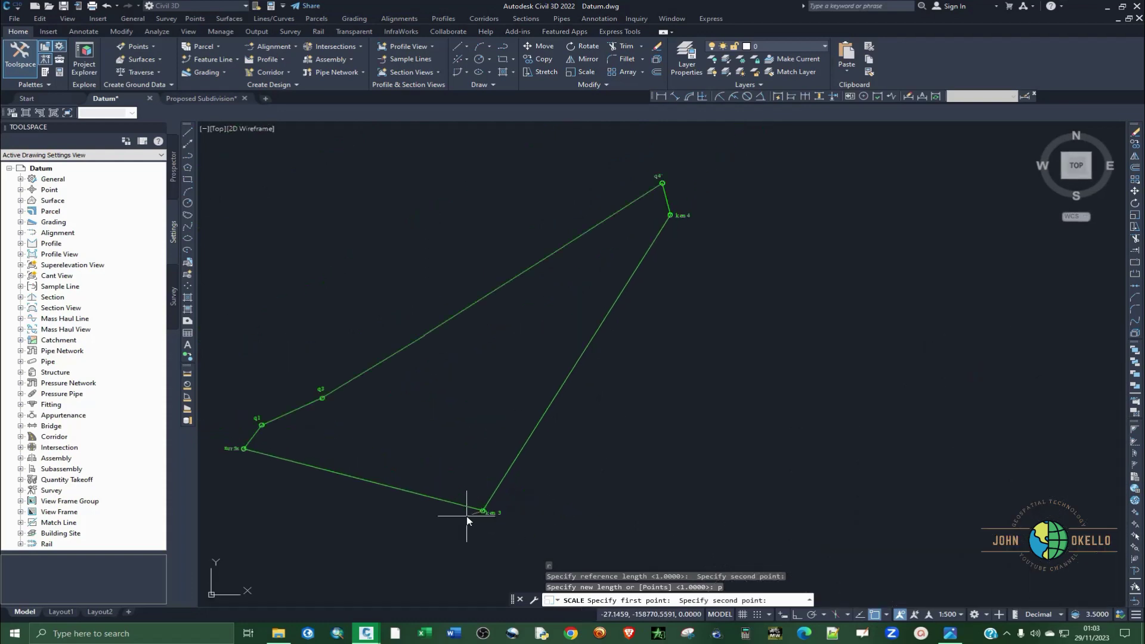
pyautogui.scroll(-5, 517, 493)
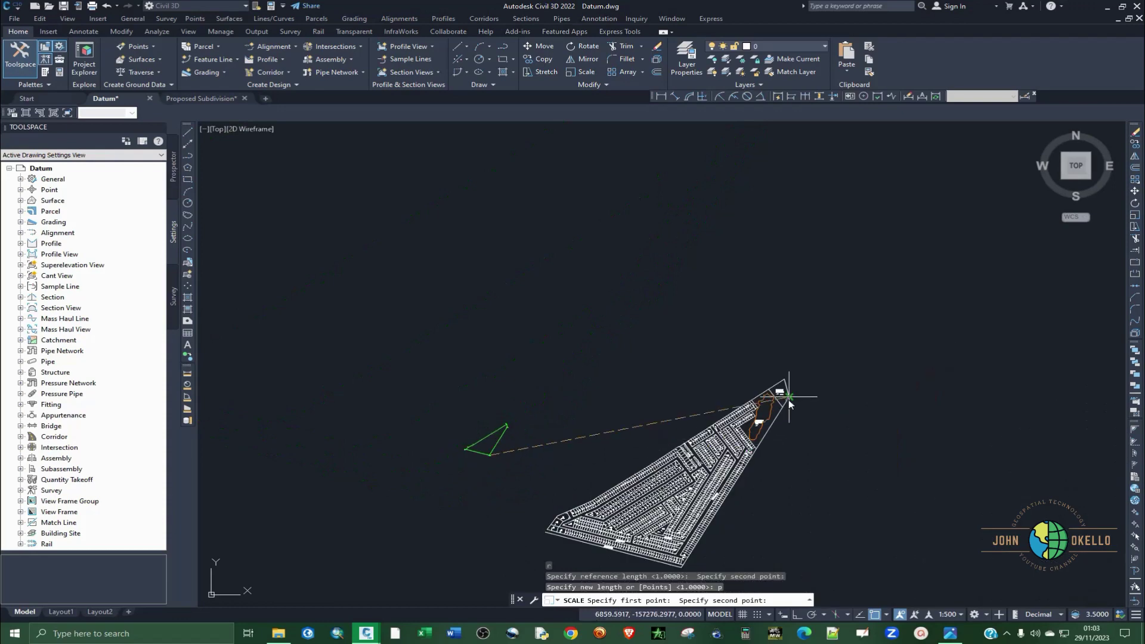
pyautogui.scroll(2, 750, 411)
pyautogui.scroll(6, 327, 446)
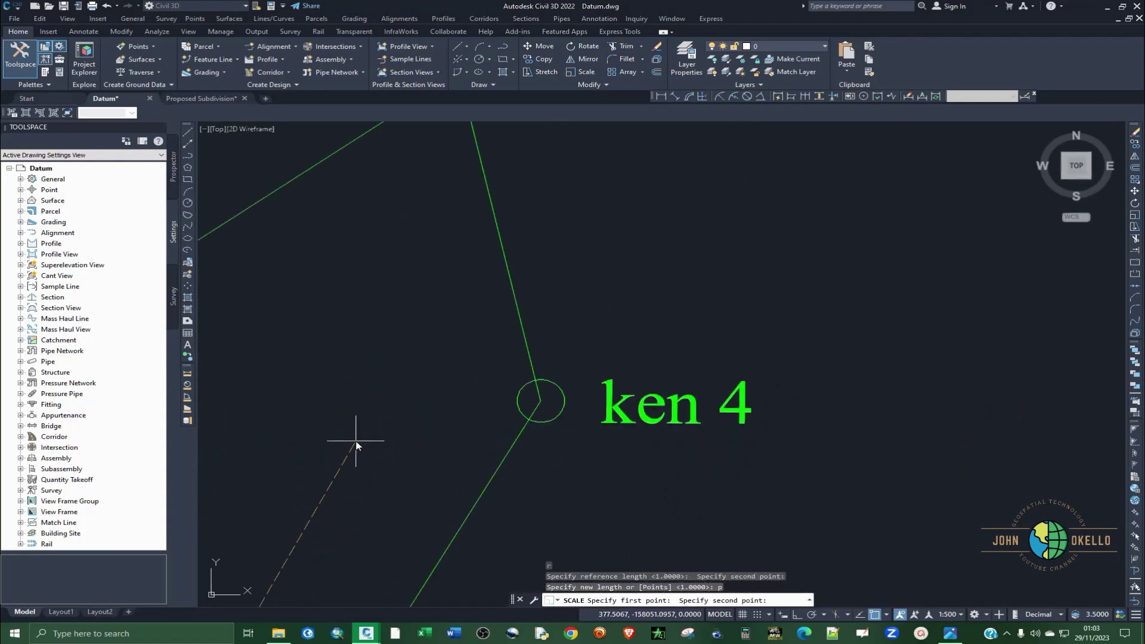
pyautogui.click(541, 402)
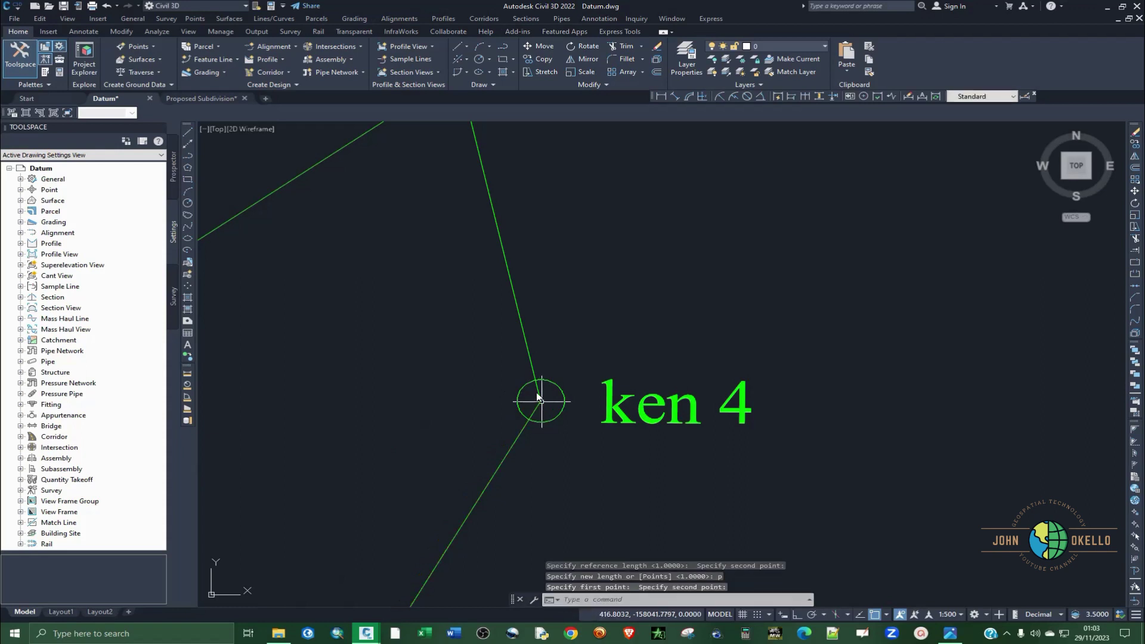
# - Move the whole scaled layout closer to the green datum boundary and save the Datum drawing
pyautogui.scroll(-8, 541, 401)
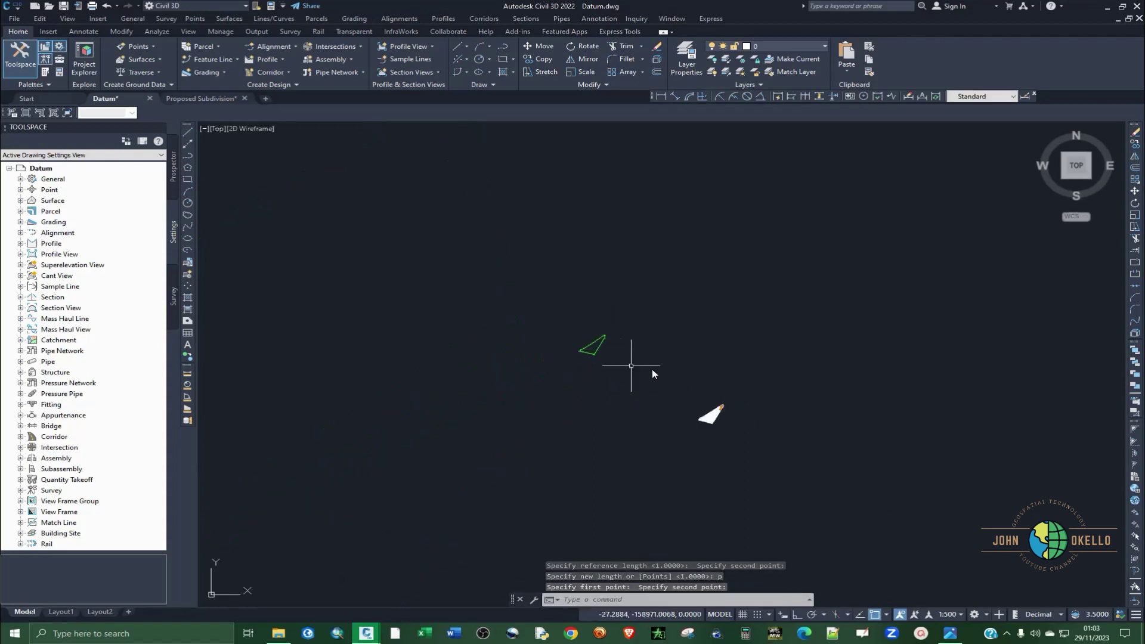
pyautogui.scroll(3, 631, 365)
pyautogui.click(833, 515)
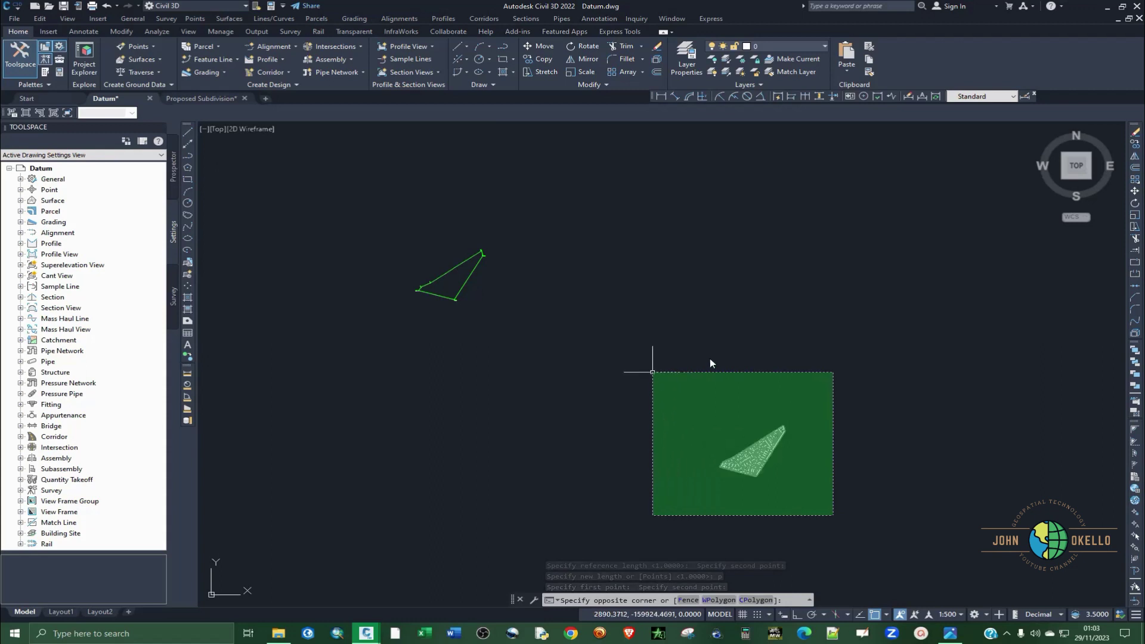
pyautogui.click(653, 372)
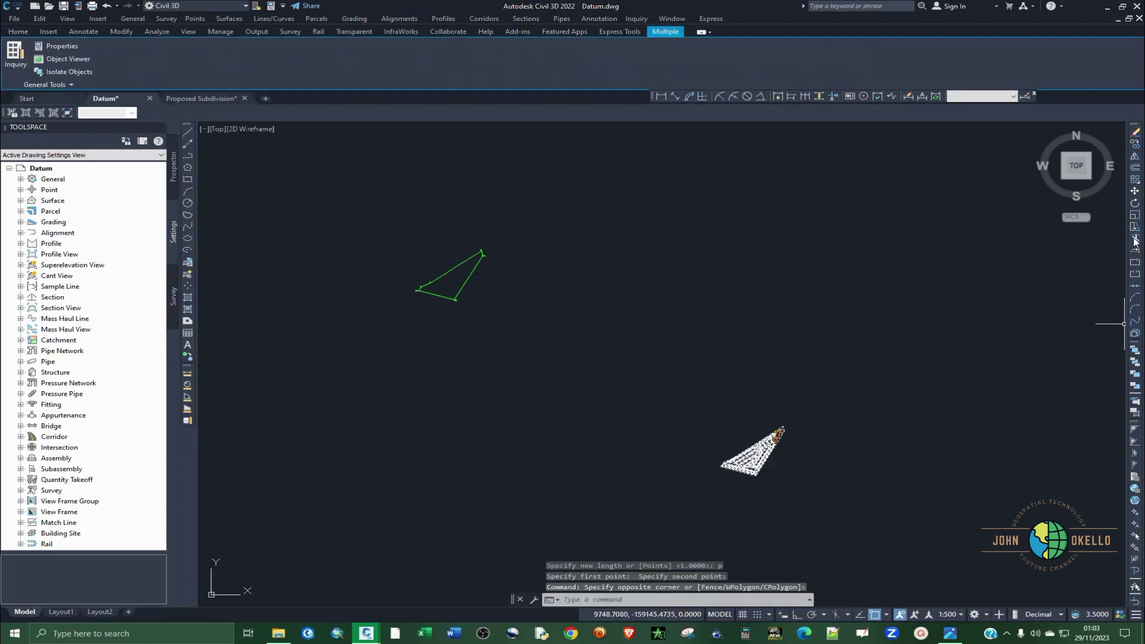
pyautogui.click(1136, 191)
pyautogui.click(749, 457)
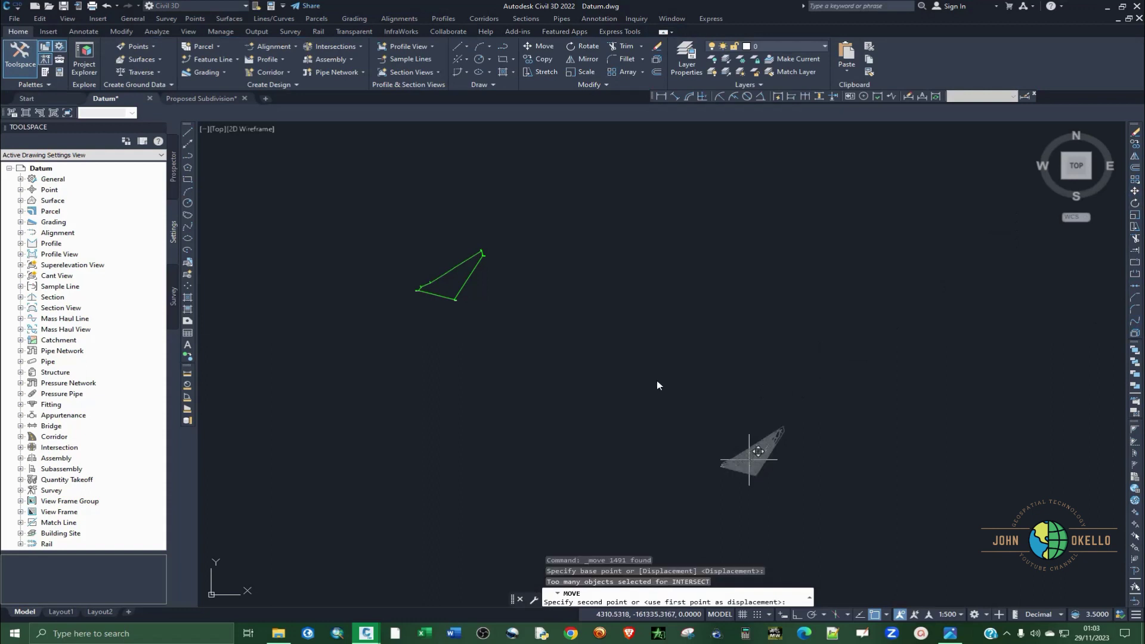
pyautogui.click(508, 306)
pyautogui.scroll(5, 459, 266)
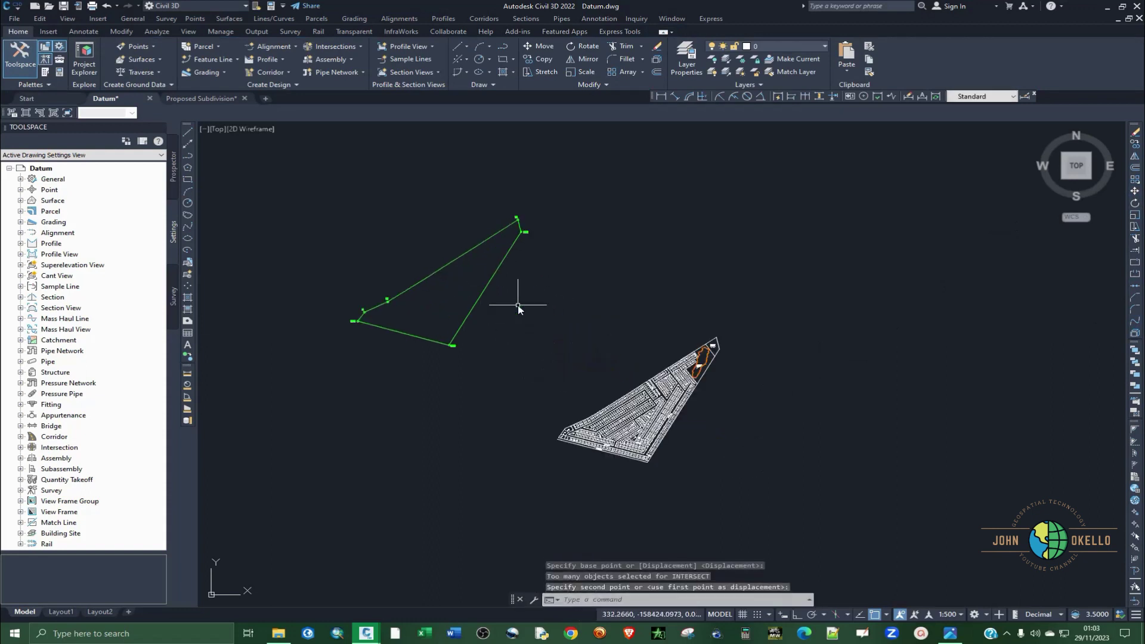
pyautogui.hotkey('ctrl', 's')
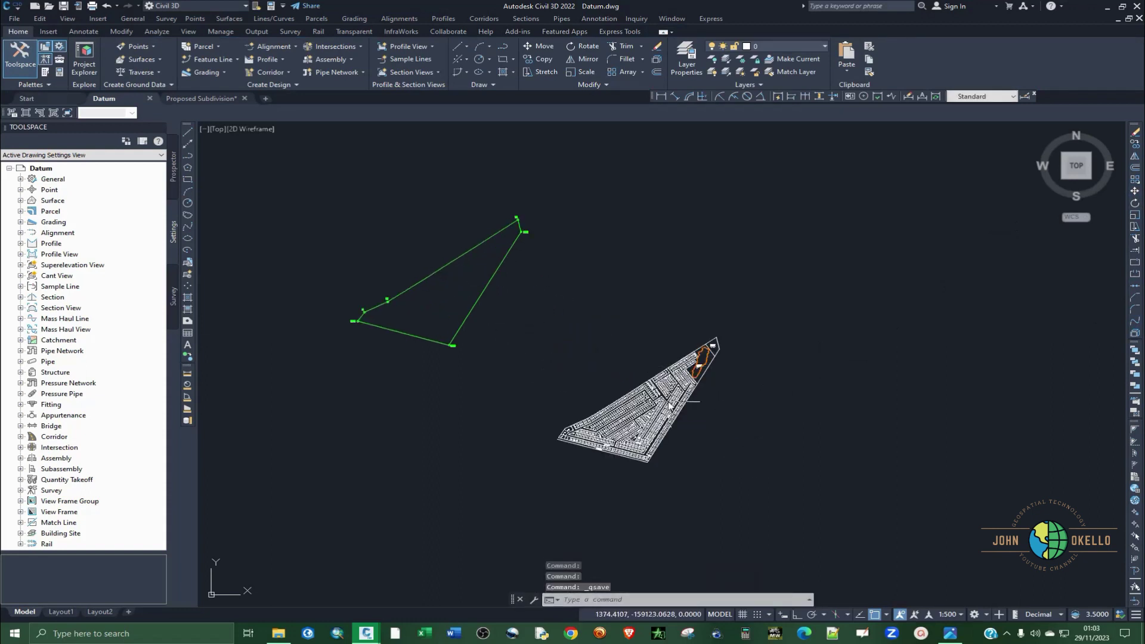
pyautogui.scroll(2, 647, 399)
pyautogui.scroll(-2, 621, 355)
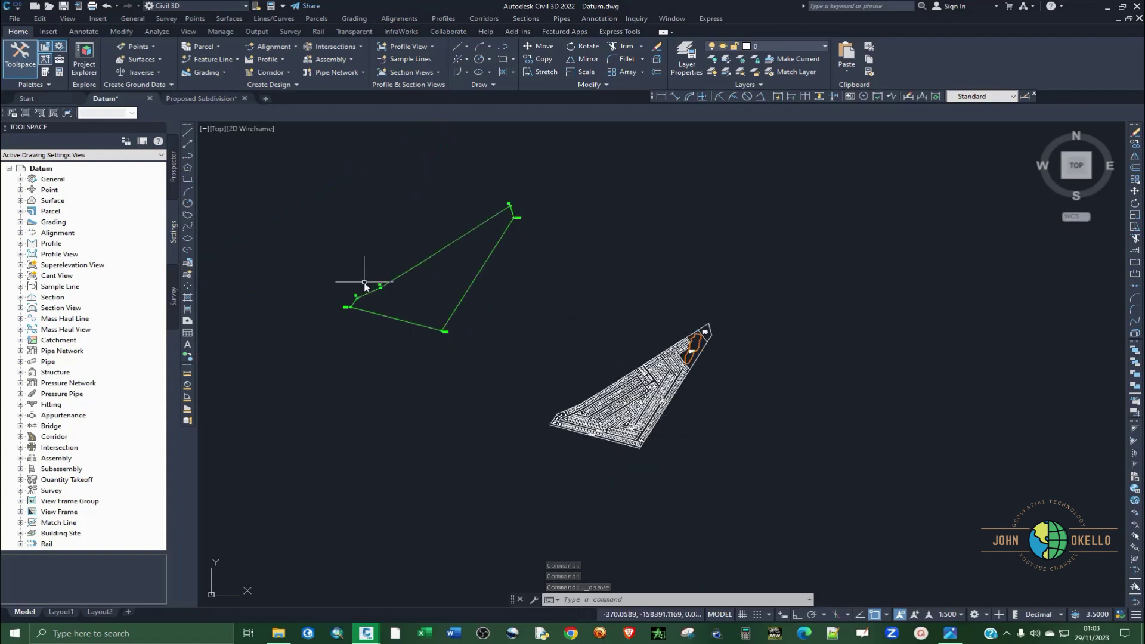
pyautogui.click(856, 525)
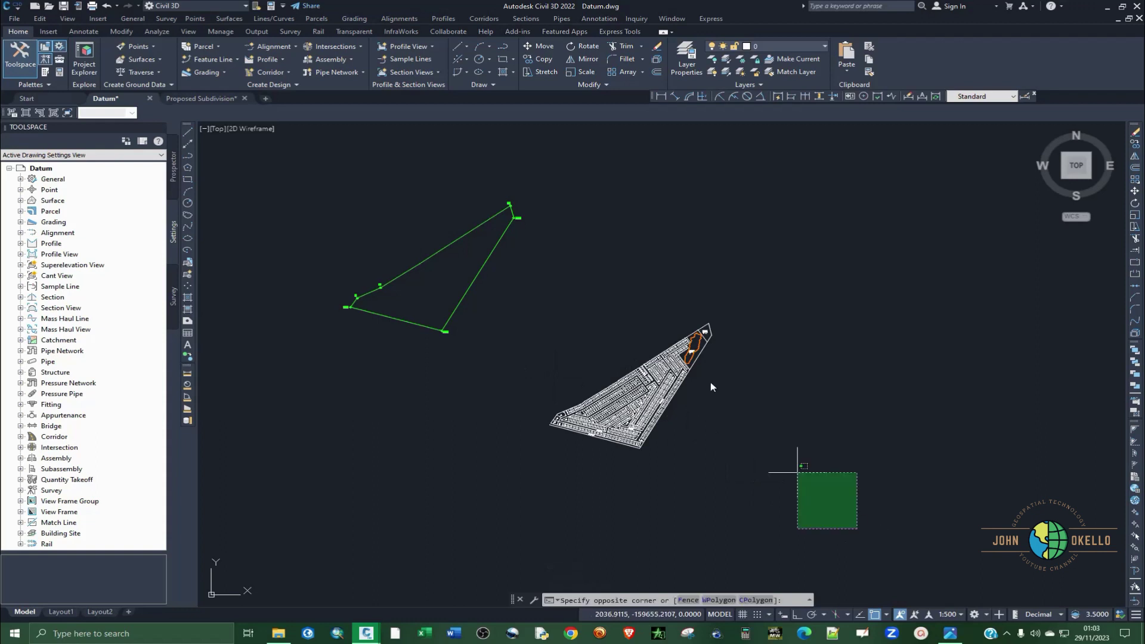
pyautogui.click(522, 296)
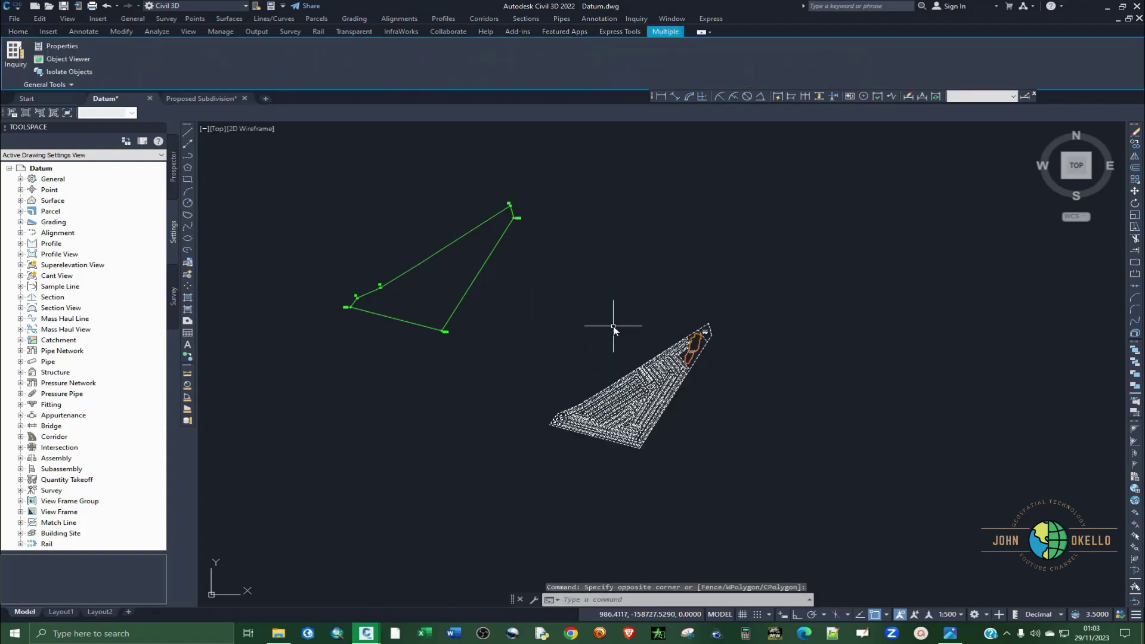
pyautogui.write('align')
pyautogui.press('Return')
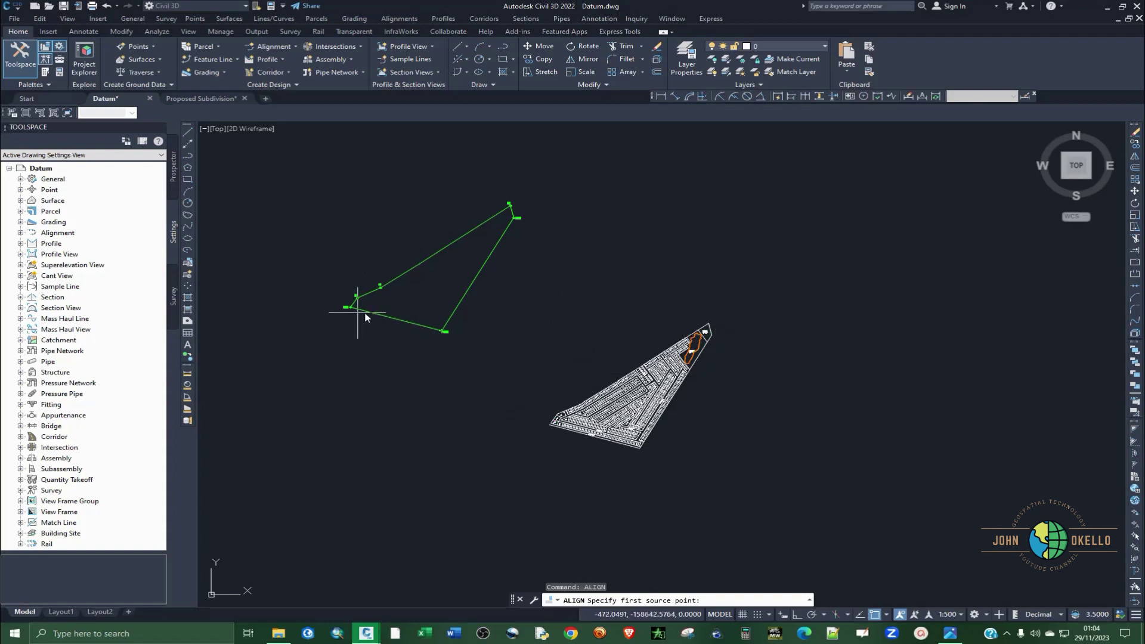
# - Examine the layout's western corner at parcel 3 and datum corners nrr5x and ken 4 as candidate alignment points, then cancel the Align command
pyautogui.scroll(3, 561, 434)
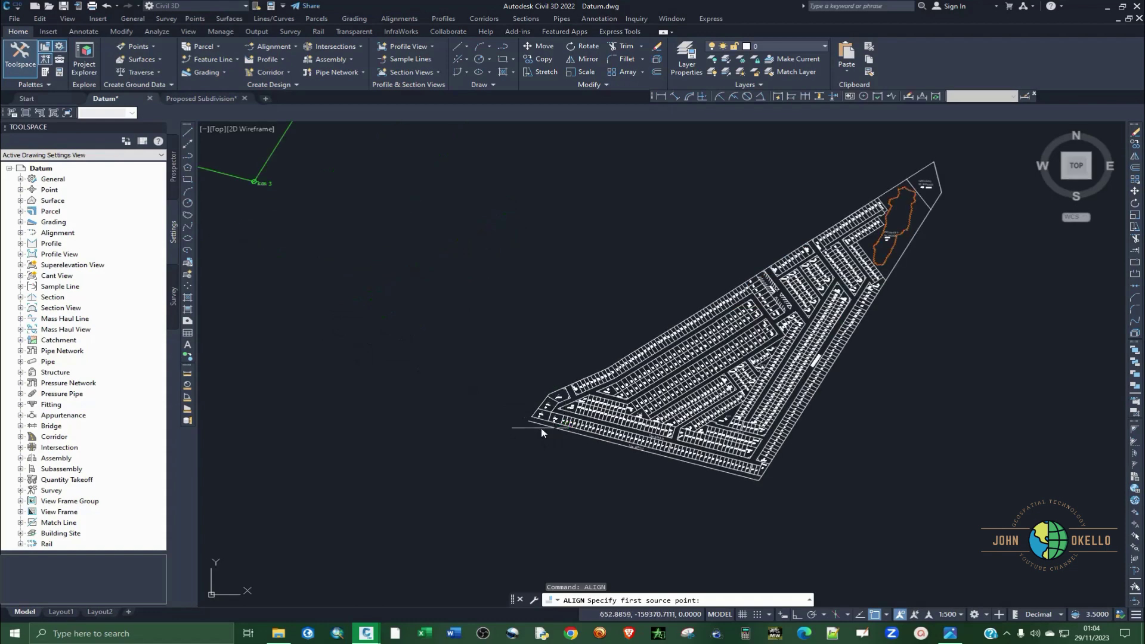
pyautogui.scroll(4, 528, 429)
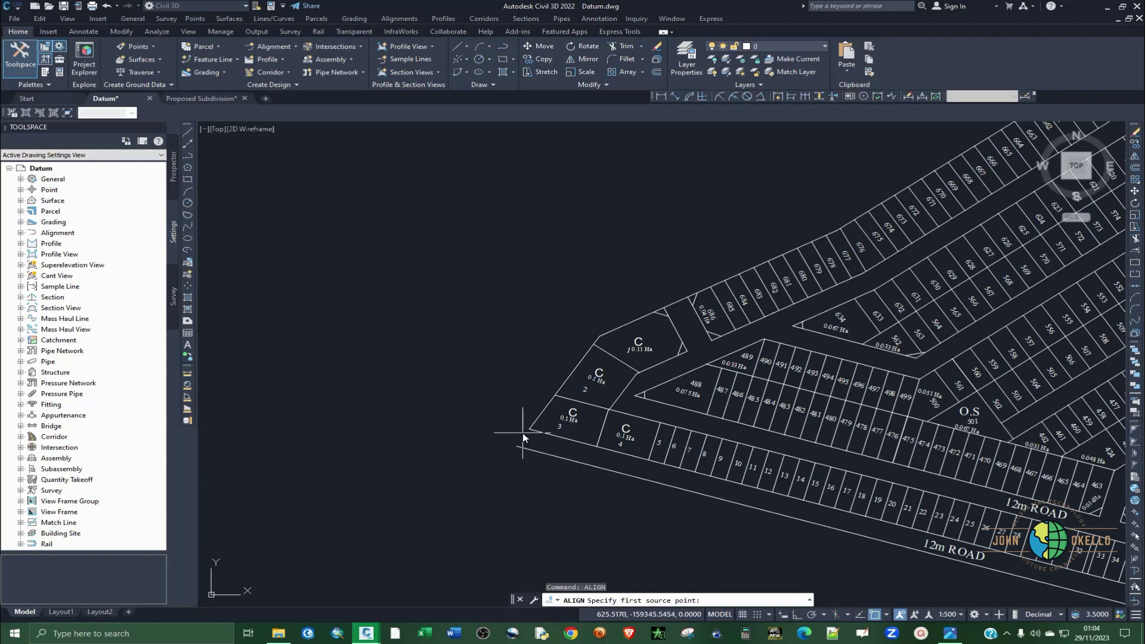
pyautogui.scroll(-10, 514, 435)
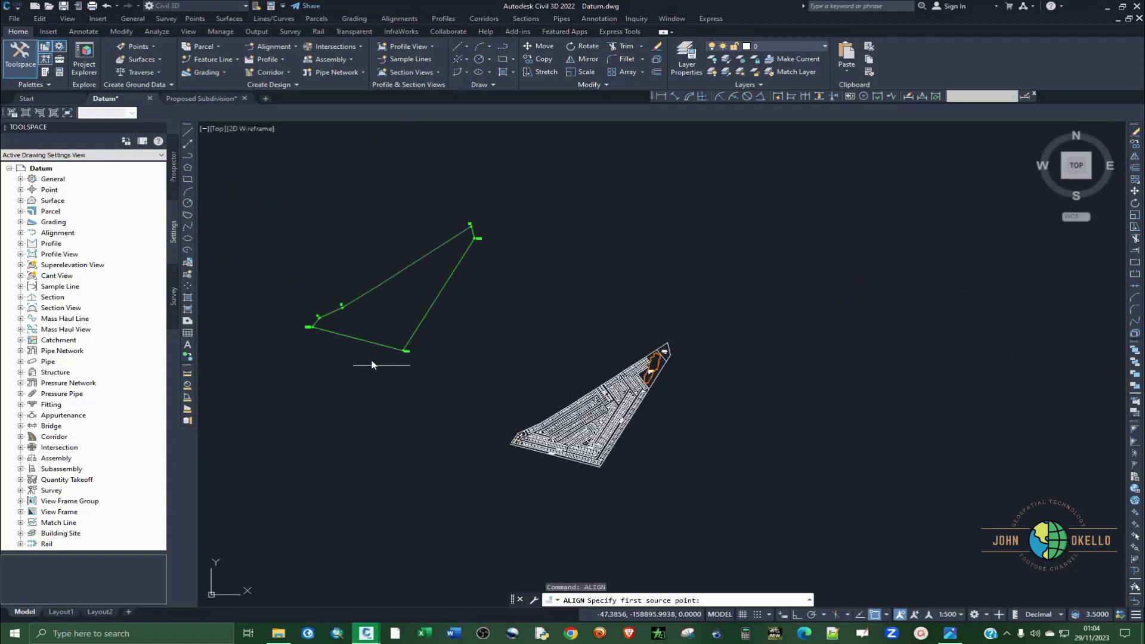
pyautogui.scroll(8, 311, 330)
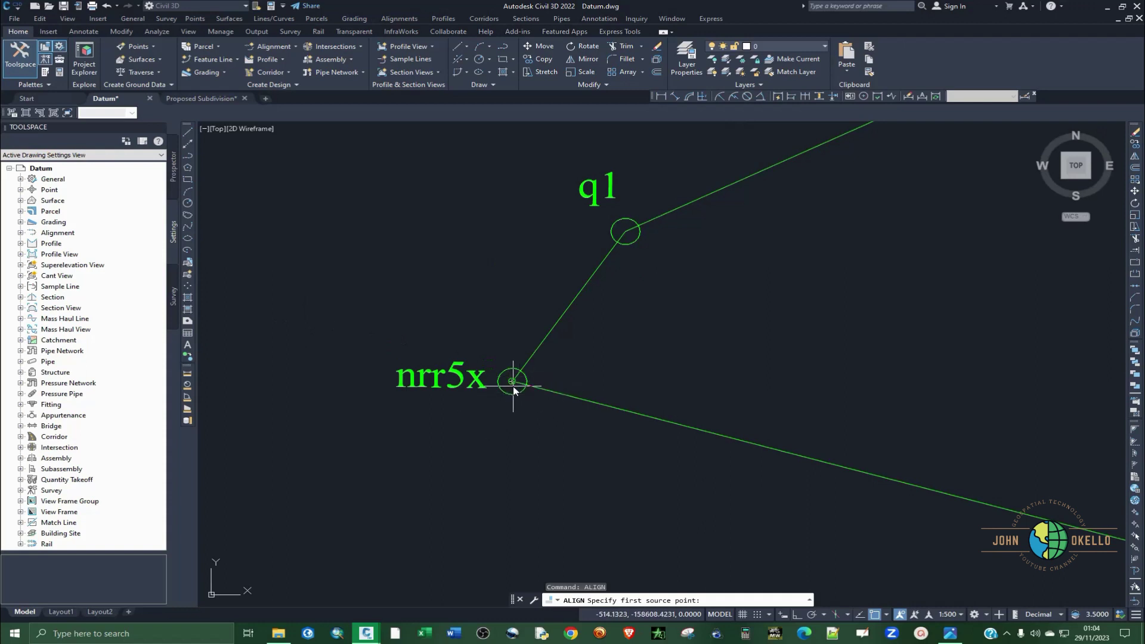
pyautogui.scroll(-6, 514, 383)
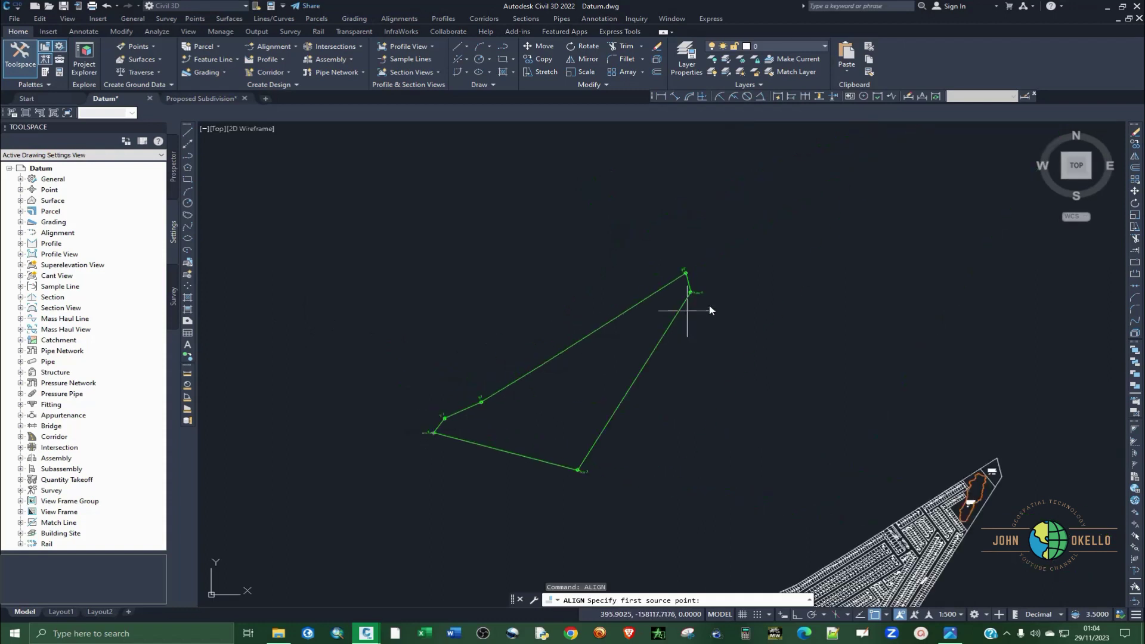
pyautogui.scroll(8, 699, 291)
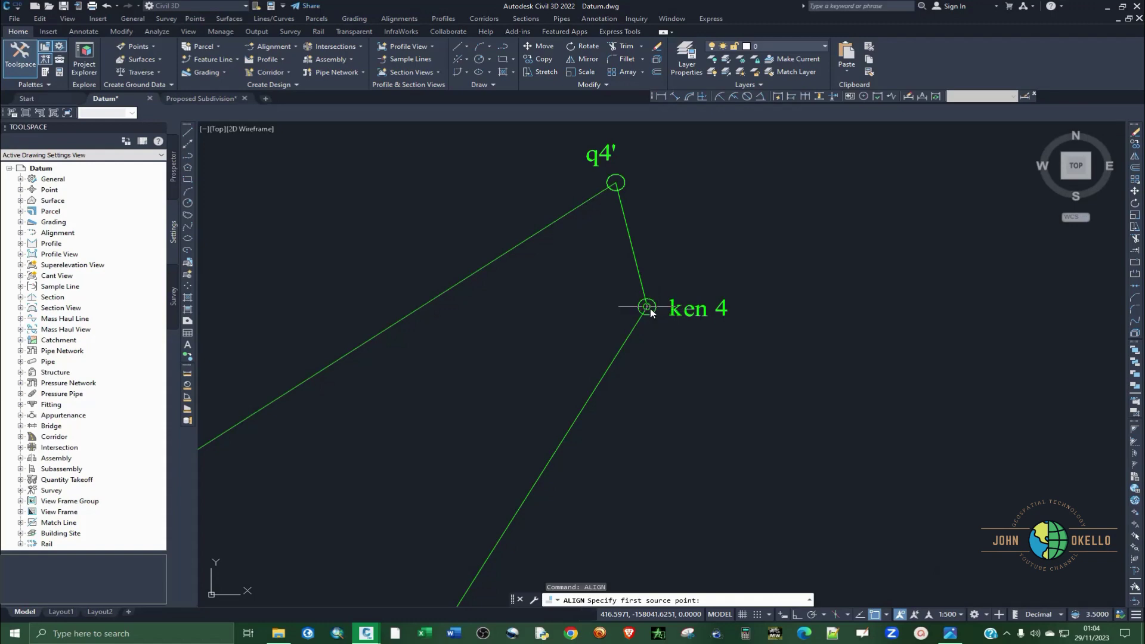
pyautogui.scroll(-8, 648, 308)
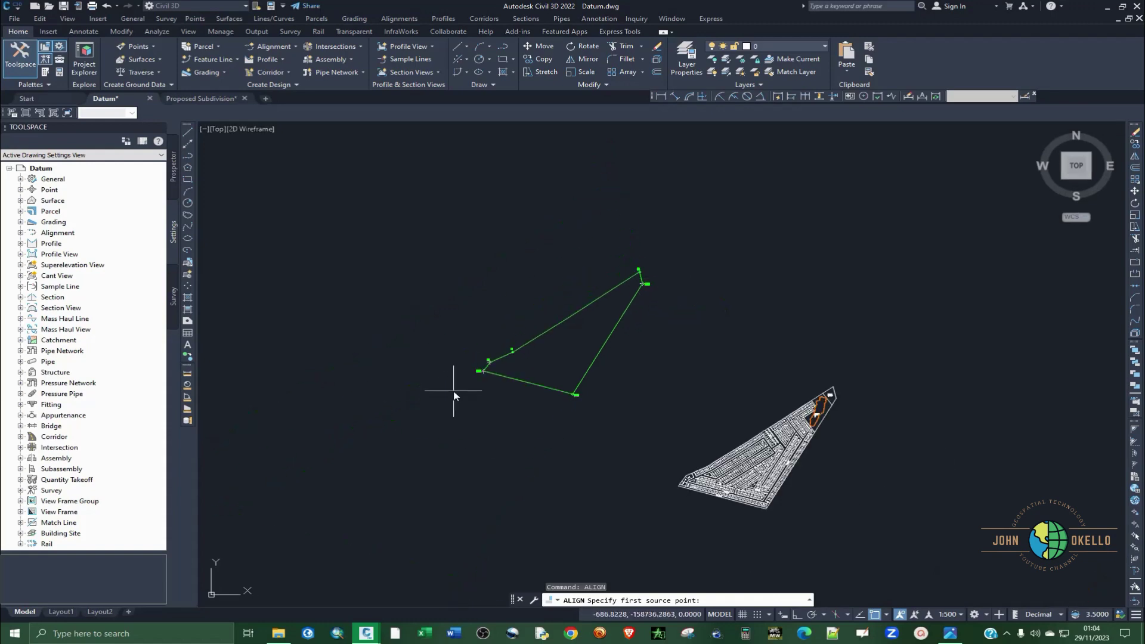
pyautogui.scroll(8, 686, 486)
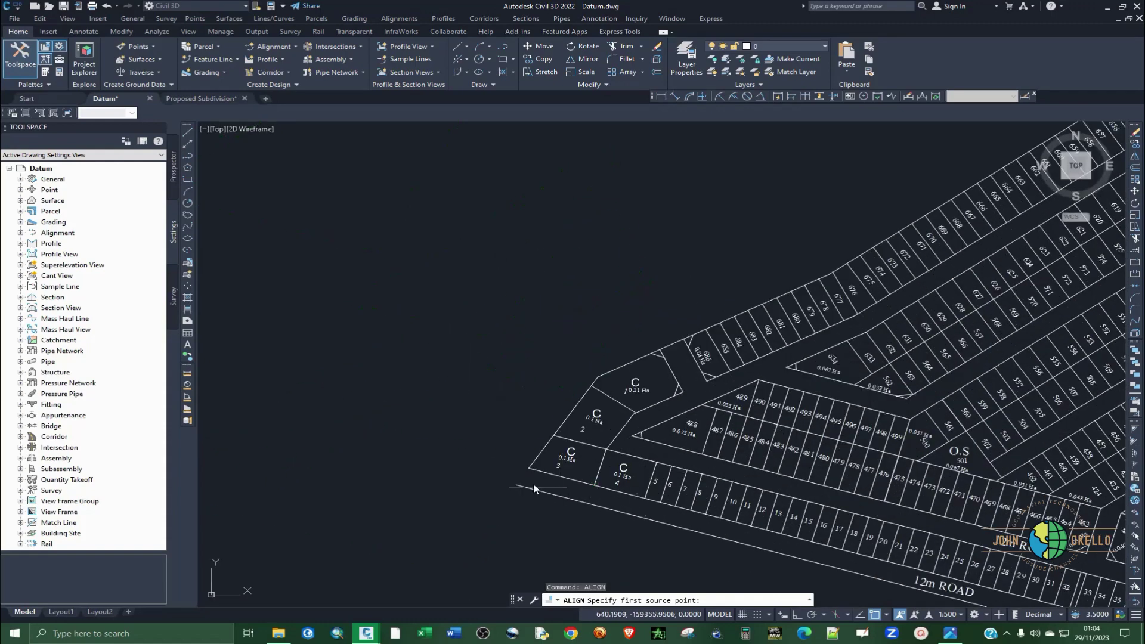
pyautogui.scroll(-6, 488, 492)
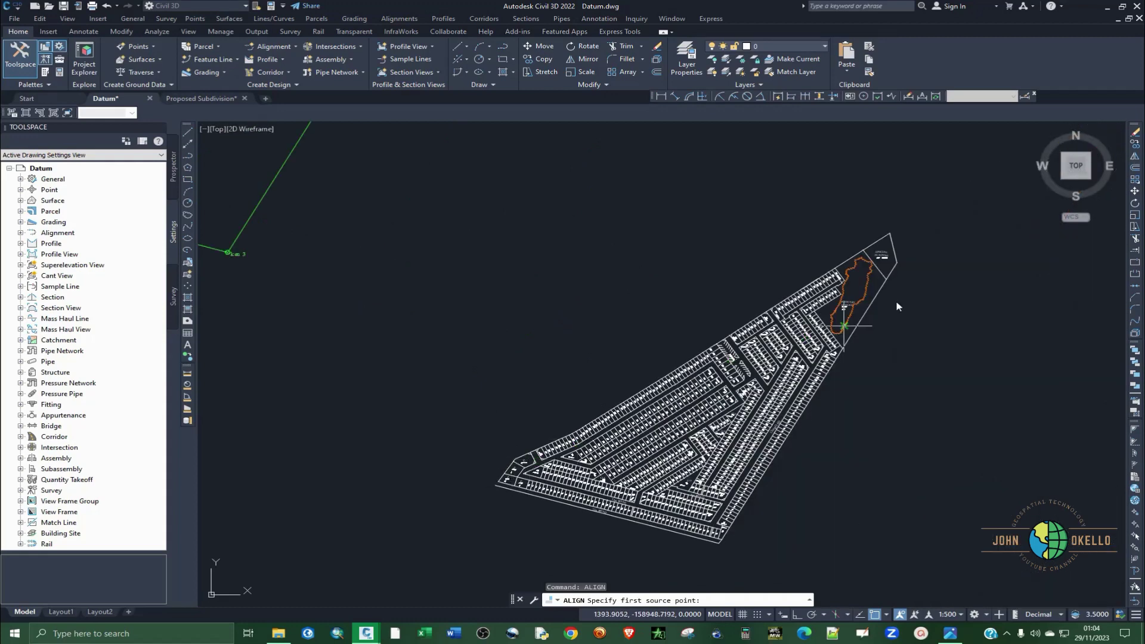
pyautogui.scroll(-5, 775, 317)
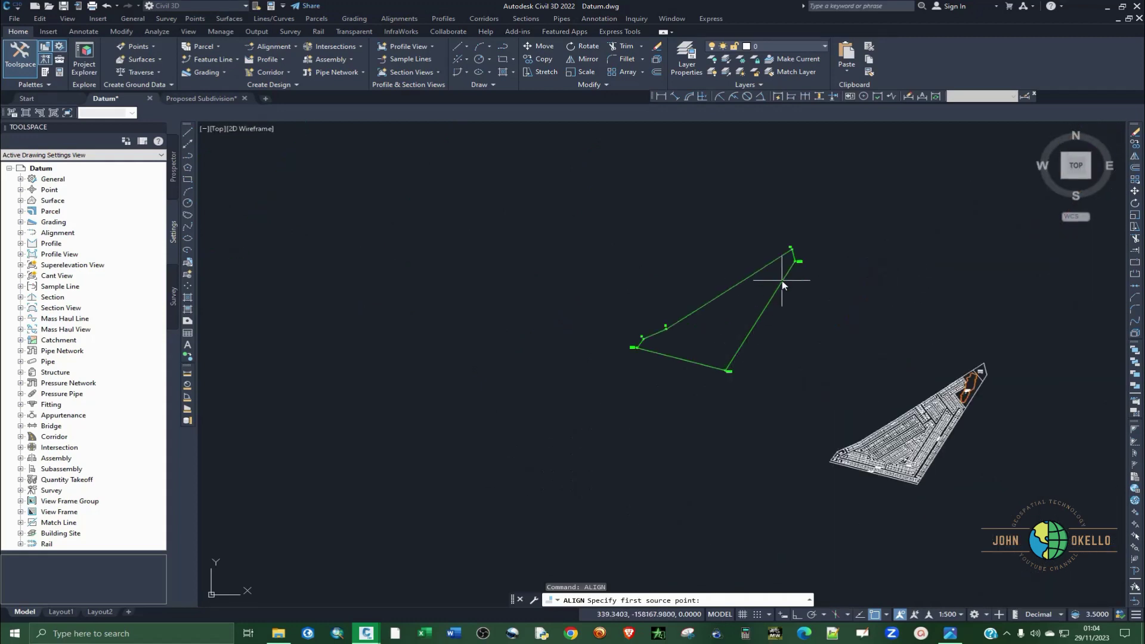
pyautogui.scroll(8, 376, 471)
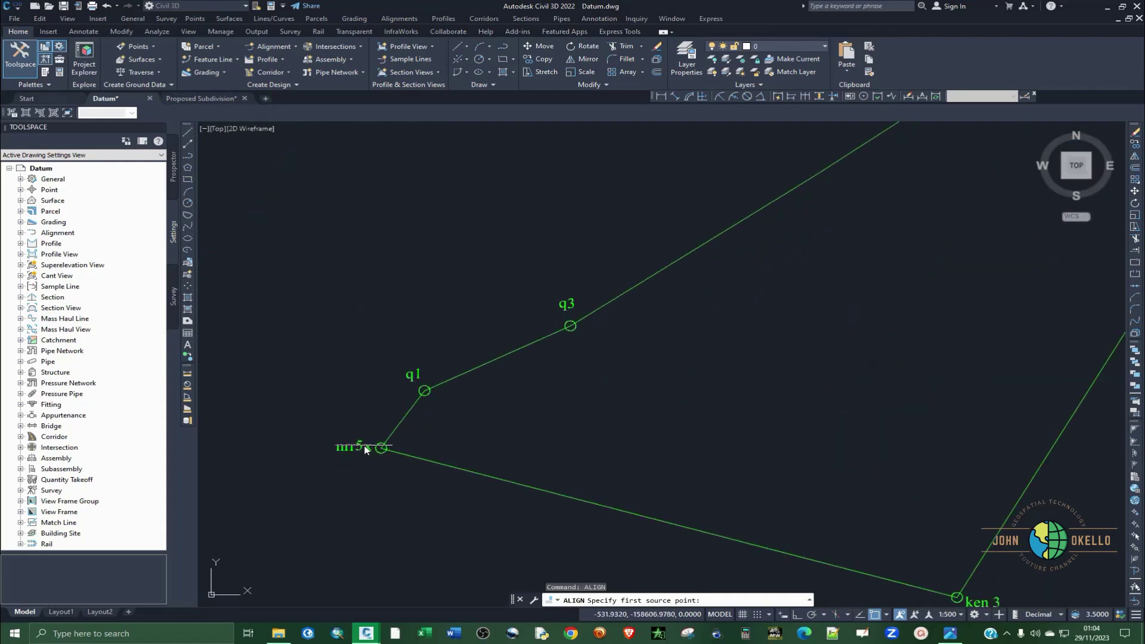
pyautogui.scroll(-4, 381, 453)
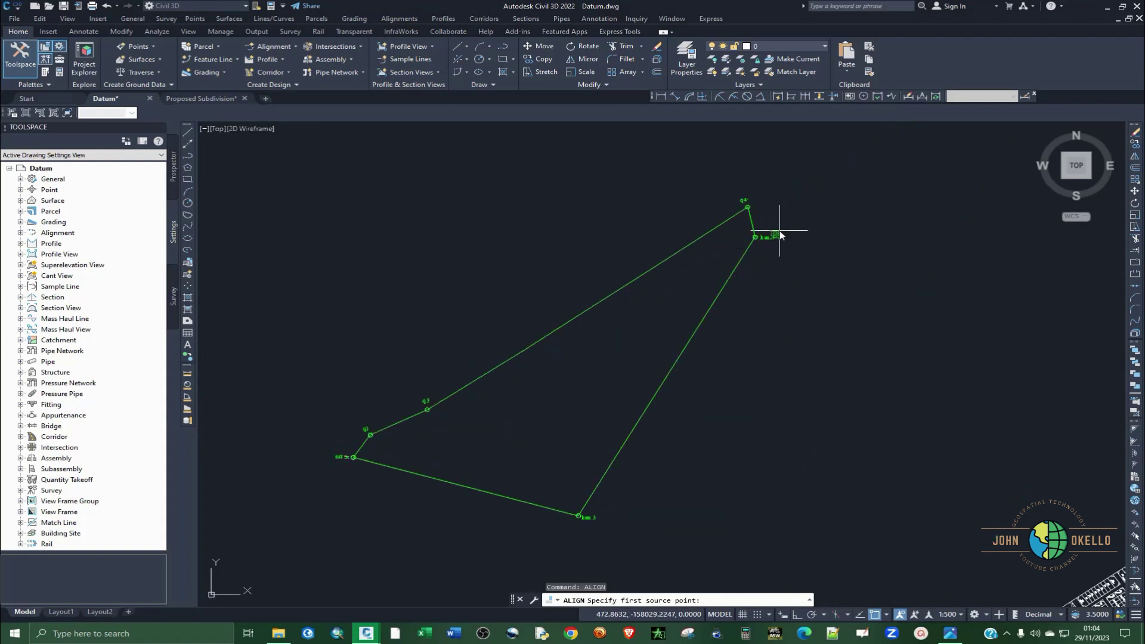
pyautogui.scroll(3, 776, 235)
pyautogui.scroll(-4, 662, 257)
pyautogui.scroll(5, 680, 263)
pyautogui.scroll(-1, 668, 245)
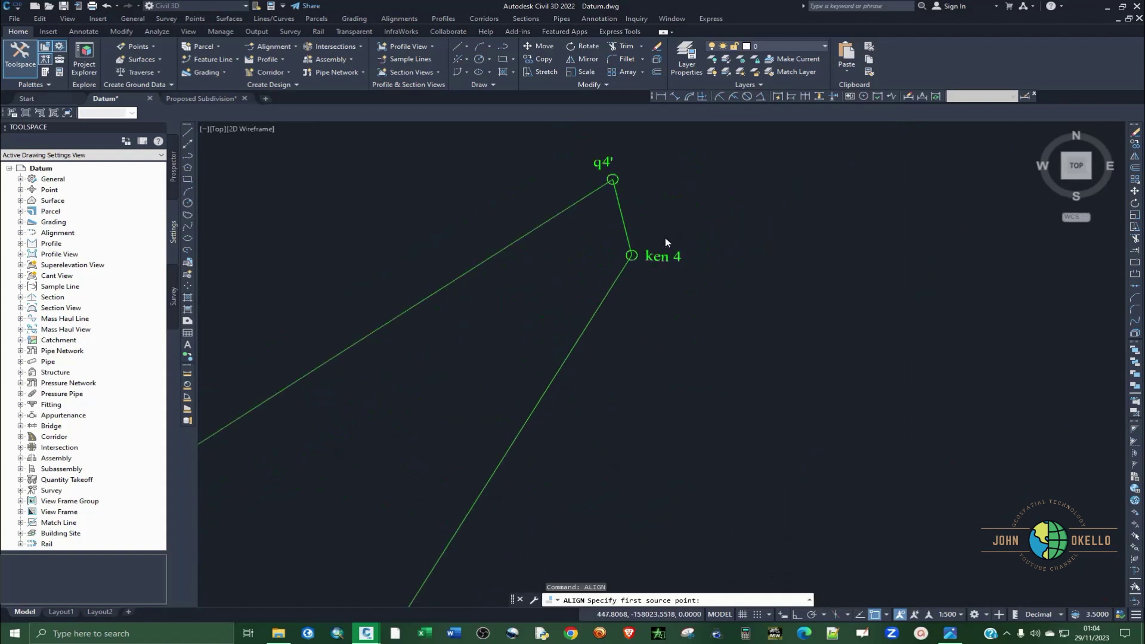
pyautogui.scroll(-7, 716, 263)
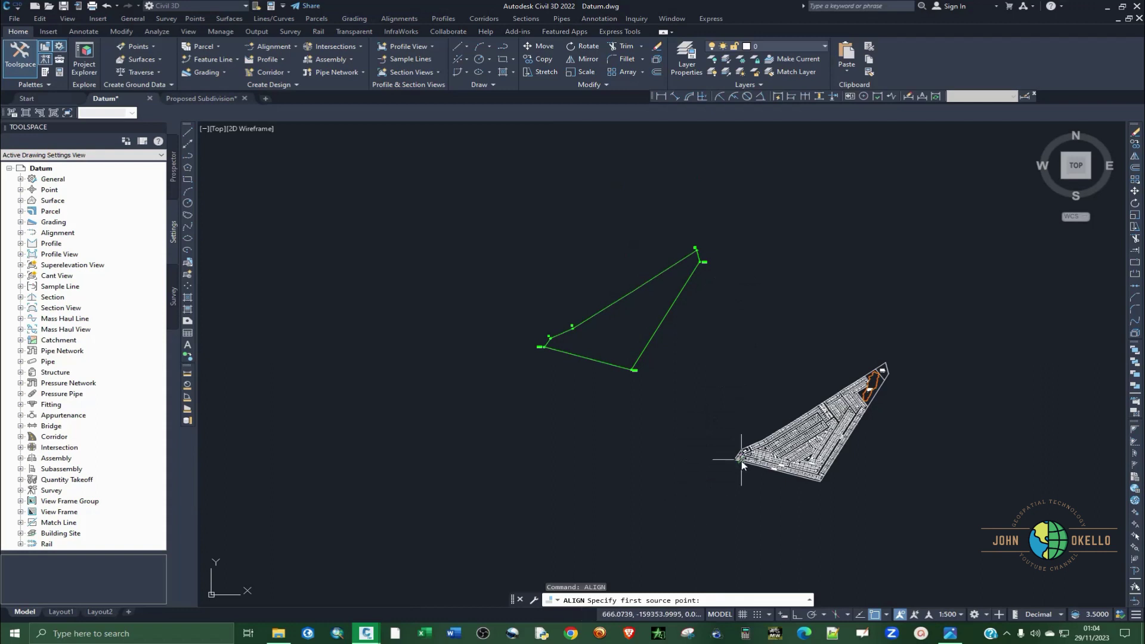
pyautogui.press('Escape')
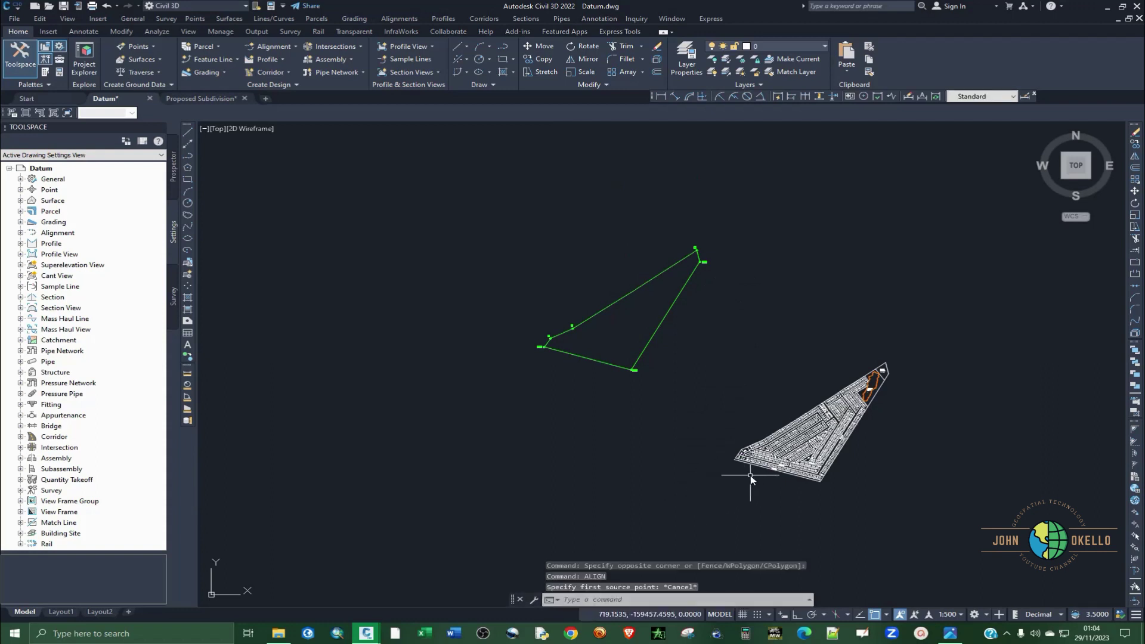
# - Start aligning the whole subdivision layout, matching the western corner of parcel 3 to datum corner nrr5x as the first point pair
pyautogui.click(977, 526)
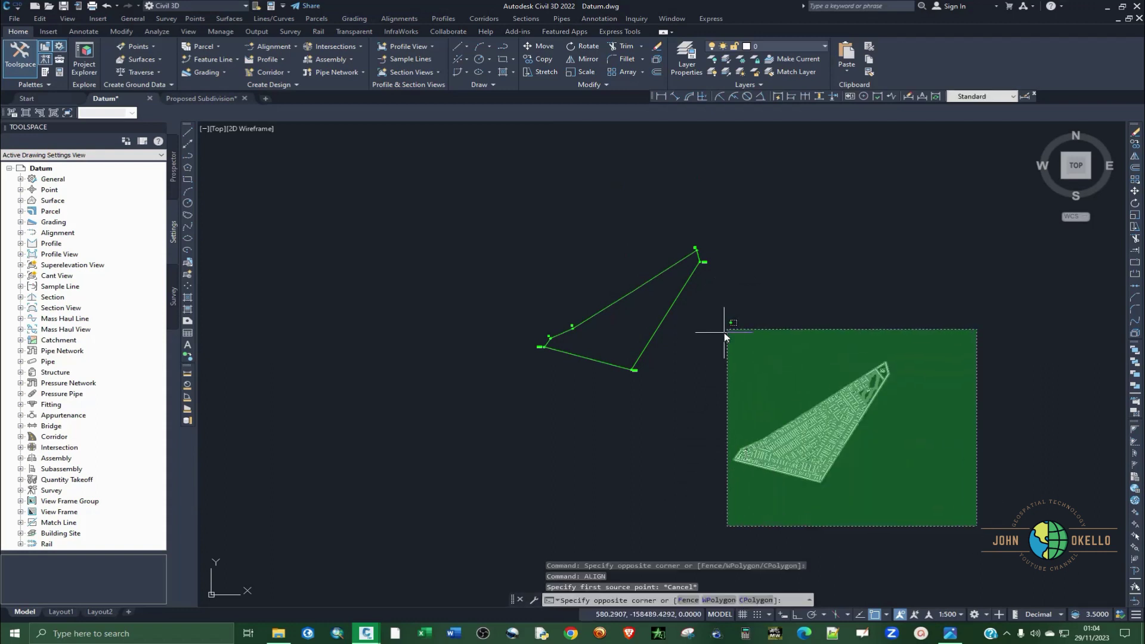
pyautogui.click(725, 333)
pyautogui.write('ali')
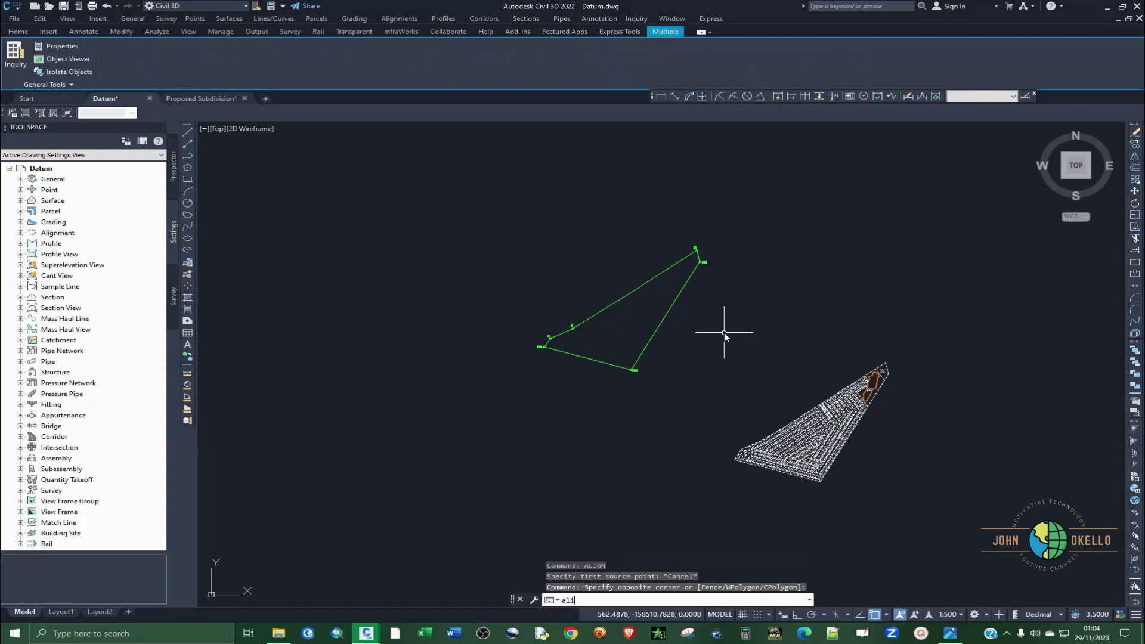
pyautogui.write('gn')
pyautogui.press('Return')
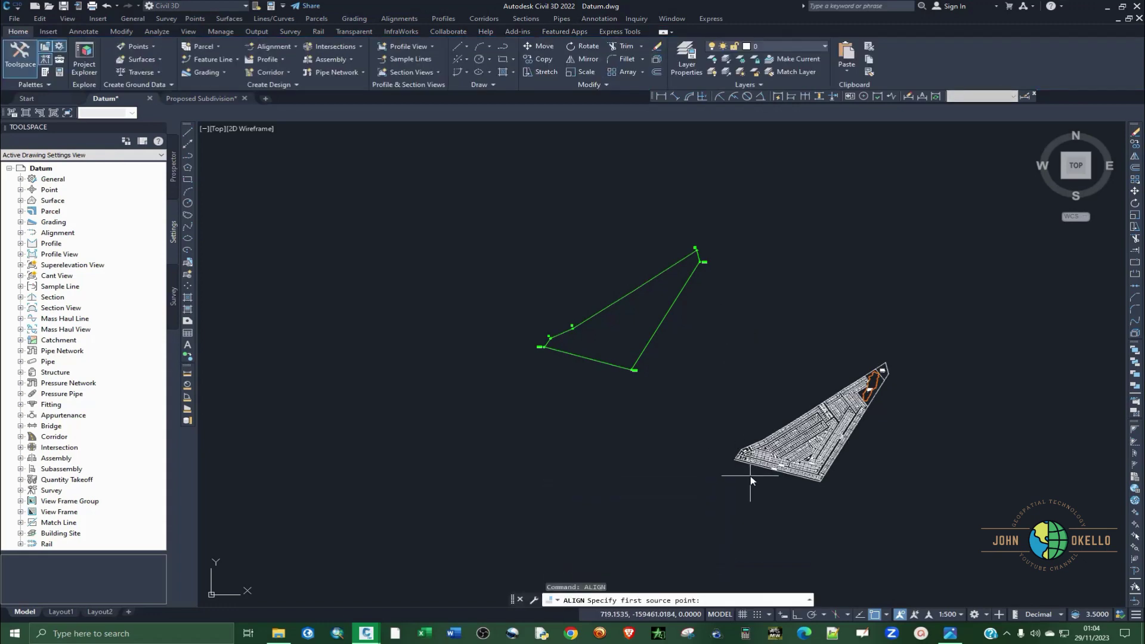
pyautogui.scroll(5, 750, 476)
pyautogui.scroll(2, 689, 417)
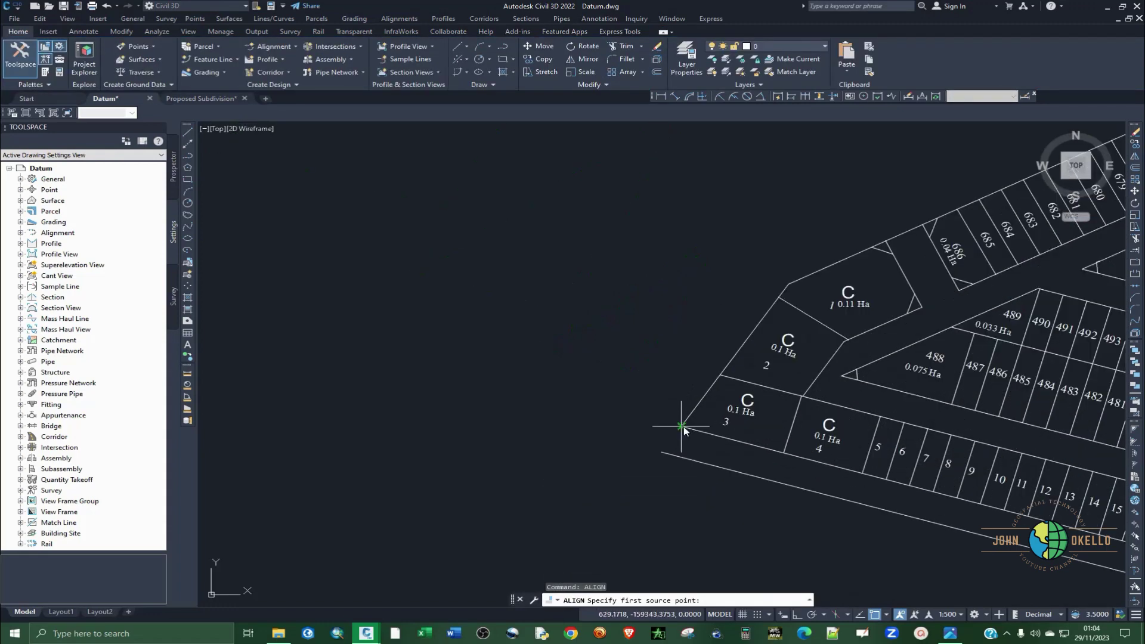
pyautogui.click(681, 425)
pyautogui.scroll(-6, 814, 450)
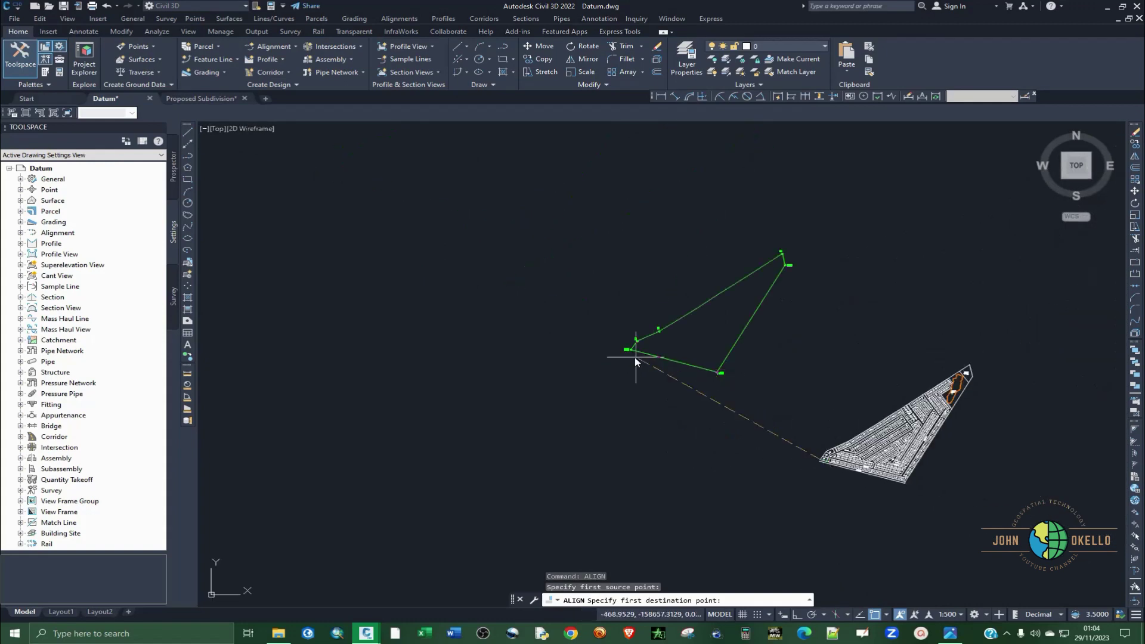
pyautogui.scroll(8, 635, 357)
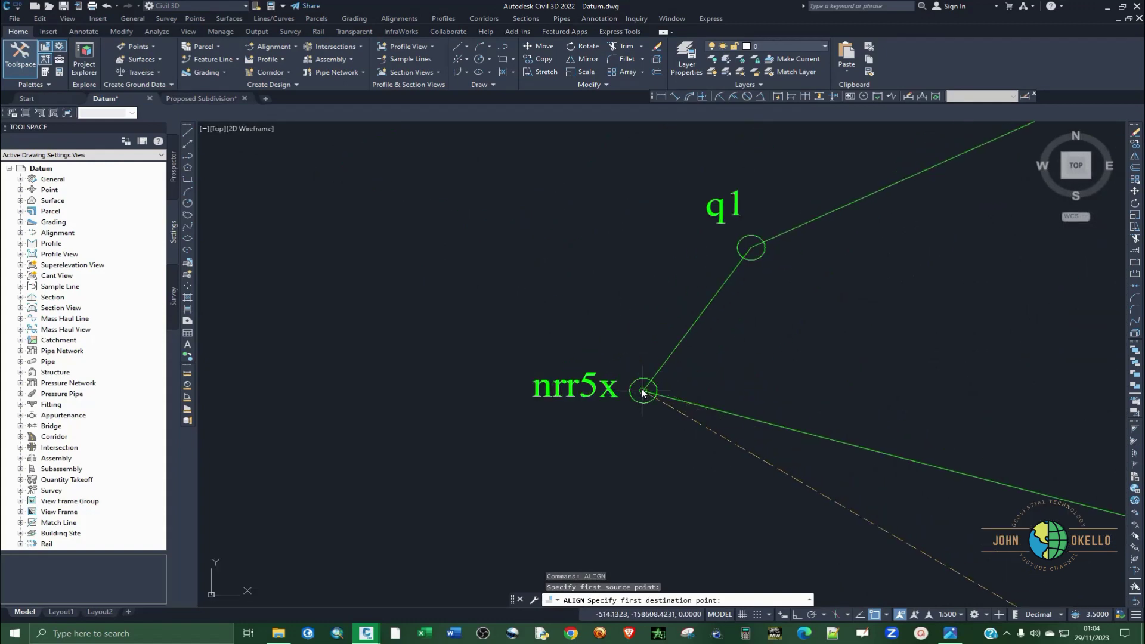
pyautogui.click(643, 392)
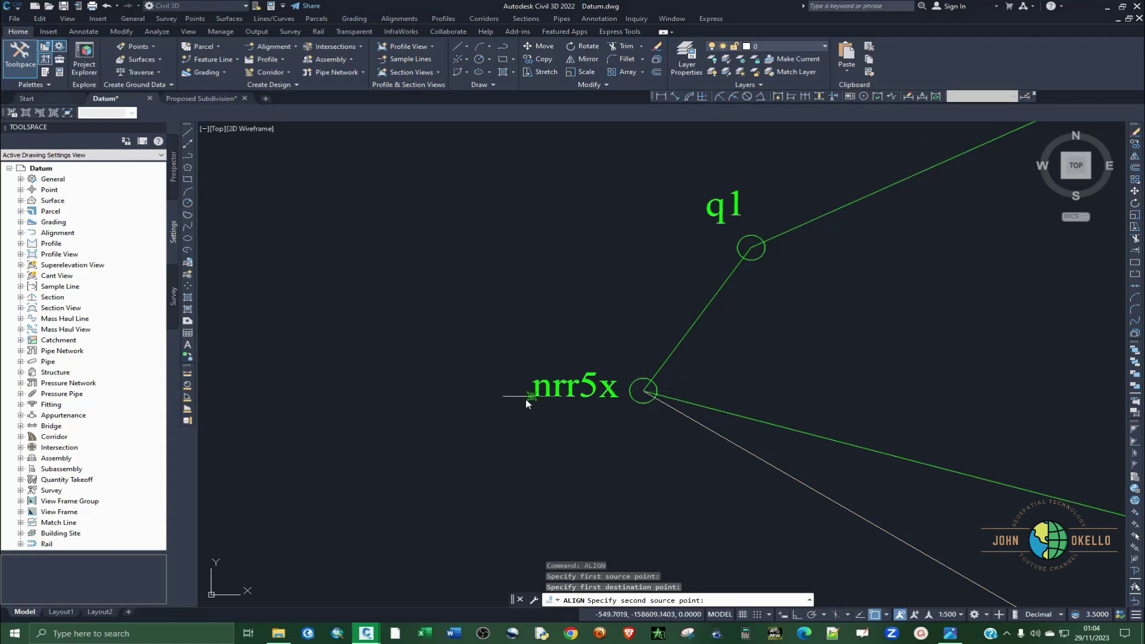
# - Match the Special Purpose parcel's eastern corner to datum corner ken 4 as the second alignment point pair
pyautogui.scroll(-2, 525, 399)
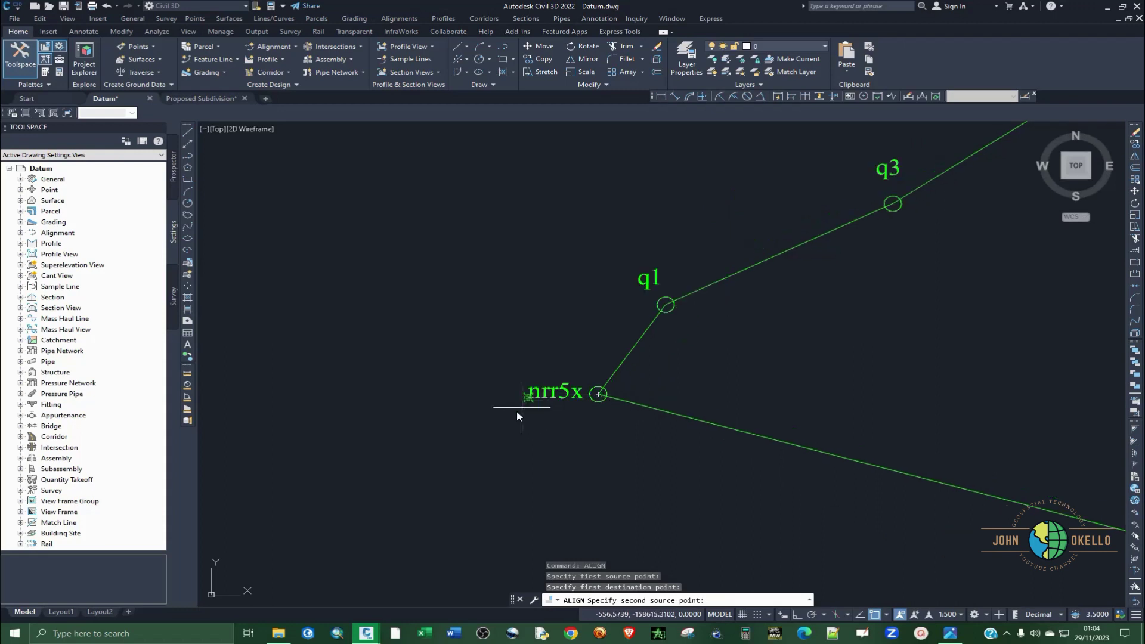
pyautogui.scroll(-3, 517, 416)
pyautogui.scroll(-4, 516, 415)
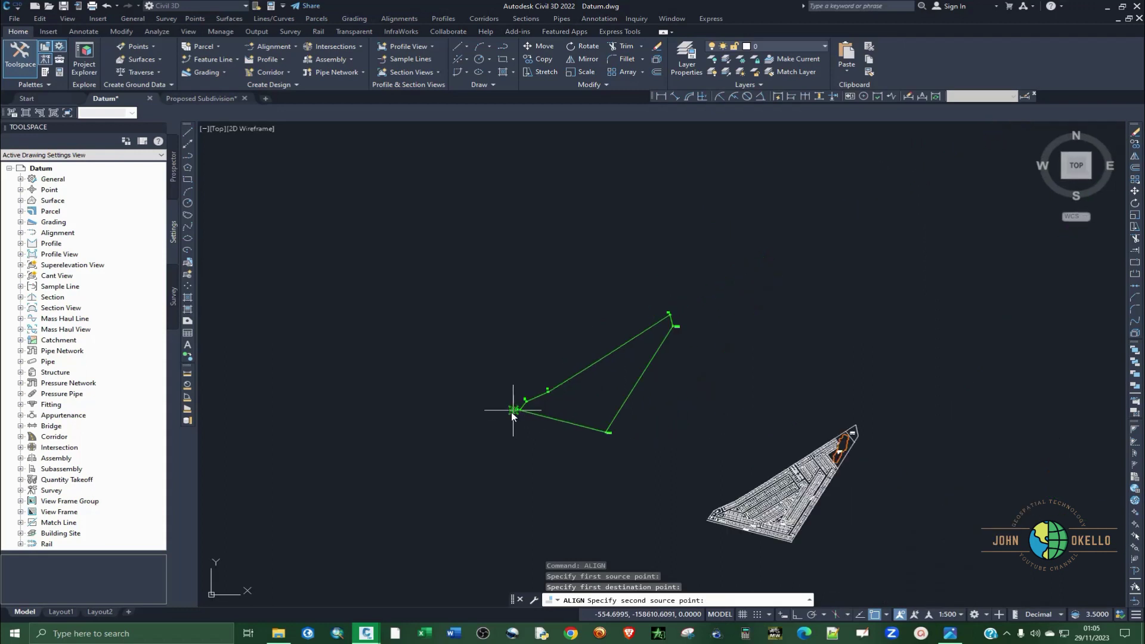
pyautogui.scroll(3, 864, 438)
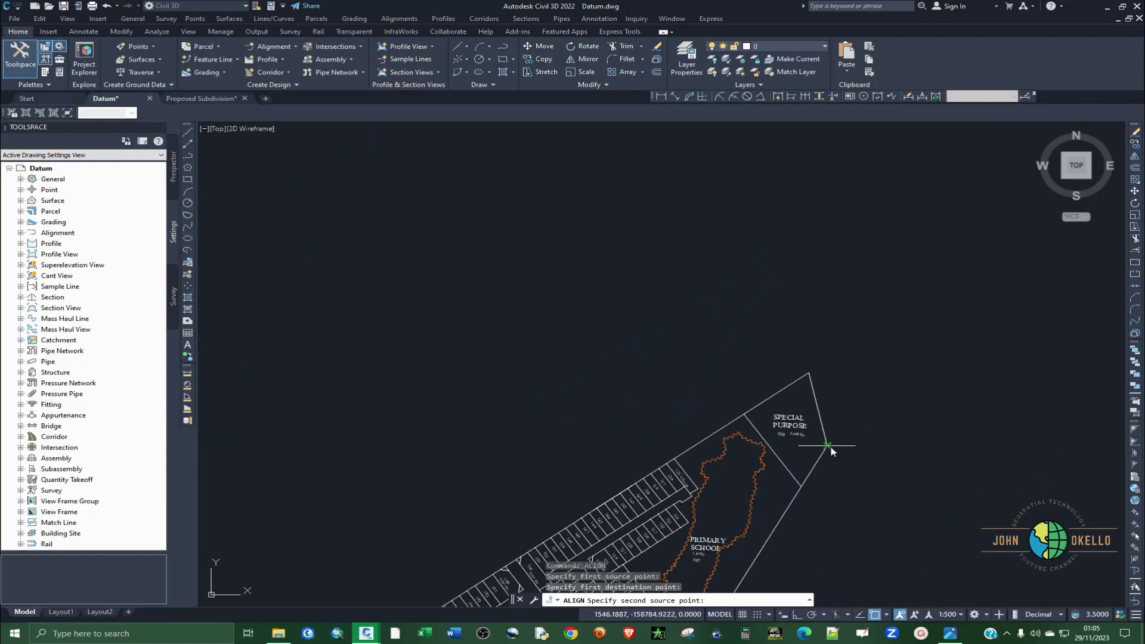
pyautogui.click(832, 442)
pyautogui.scroll(-2, 895, 493)
pyautogui.scroll(7, 608, 294)
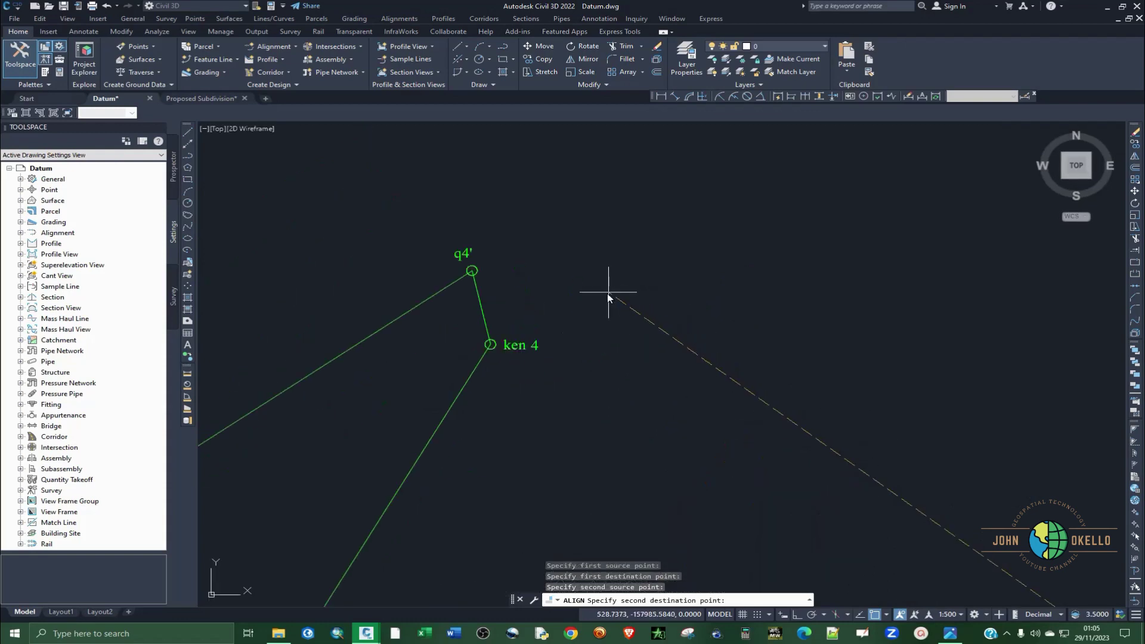
pyautogui.scroll(4, 490, 352)
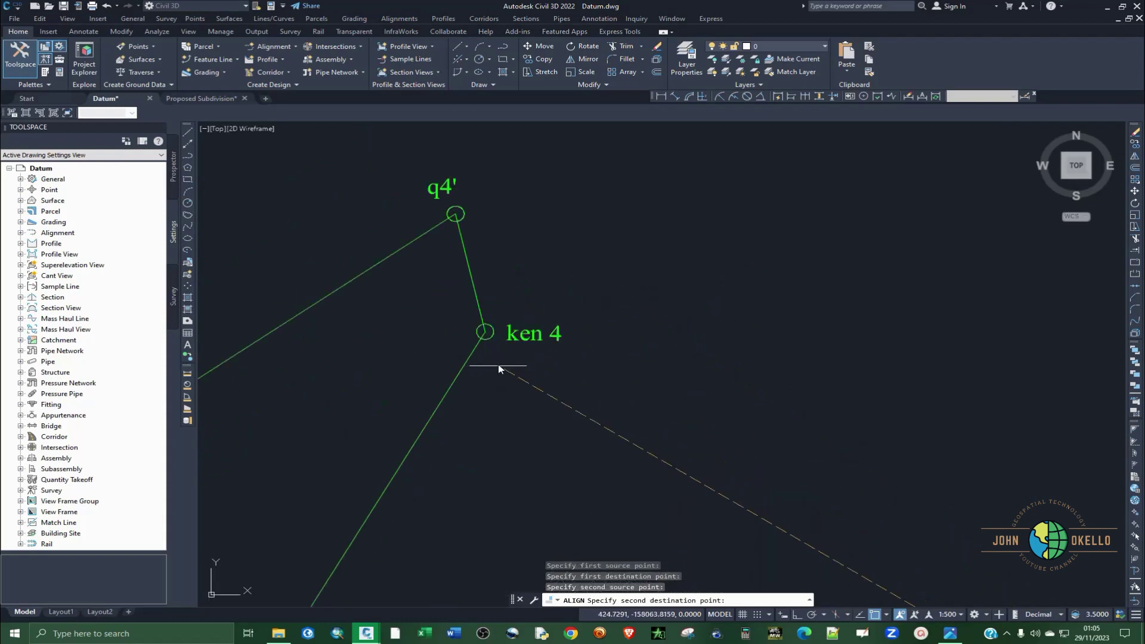
pyautogui.click(479, 325)
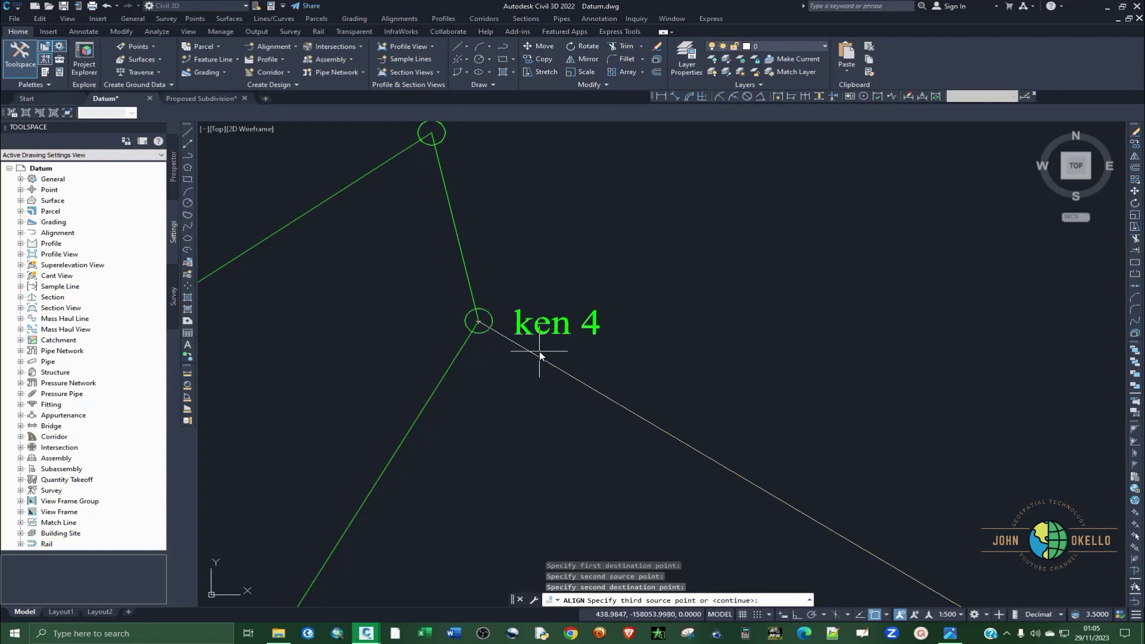
# - Finish the alignment without a third point pair, choosing Yes to scale the layout based on the alignment points
pyautogui.press('Return')
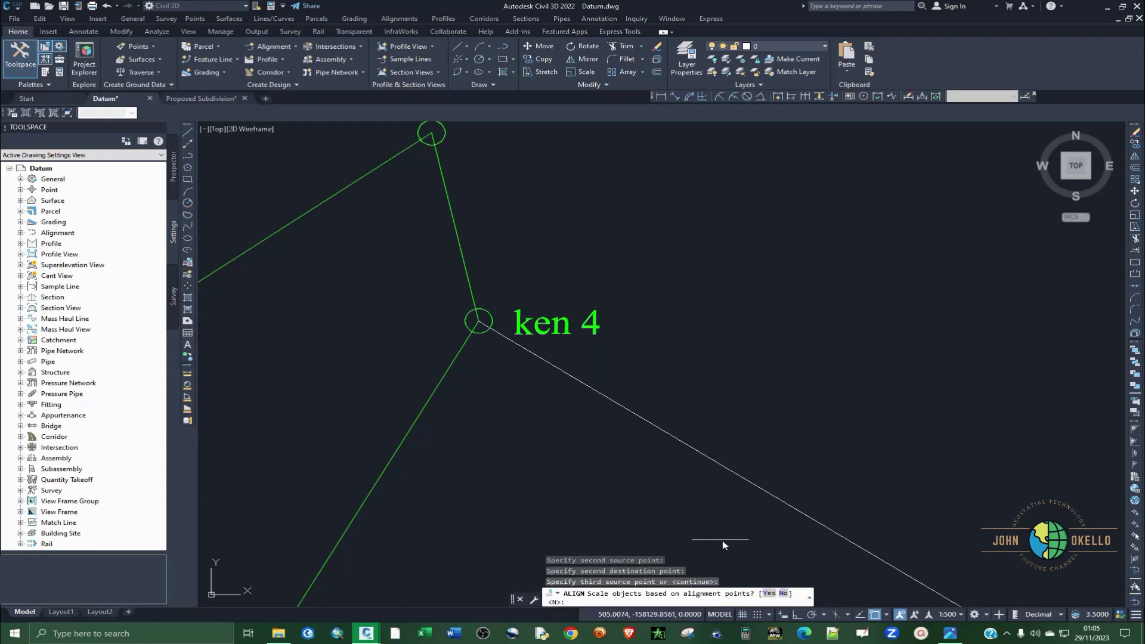
pyautogui.click(769, 595)
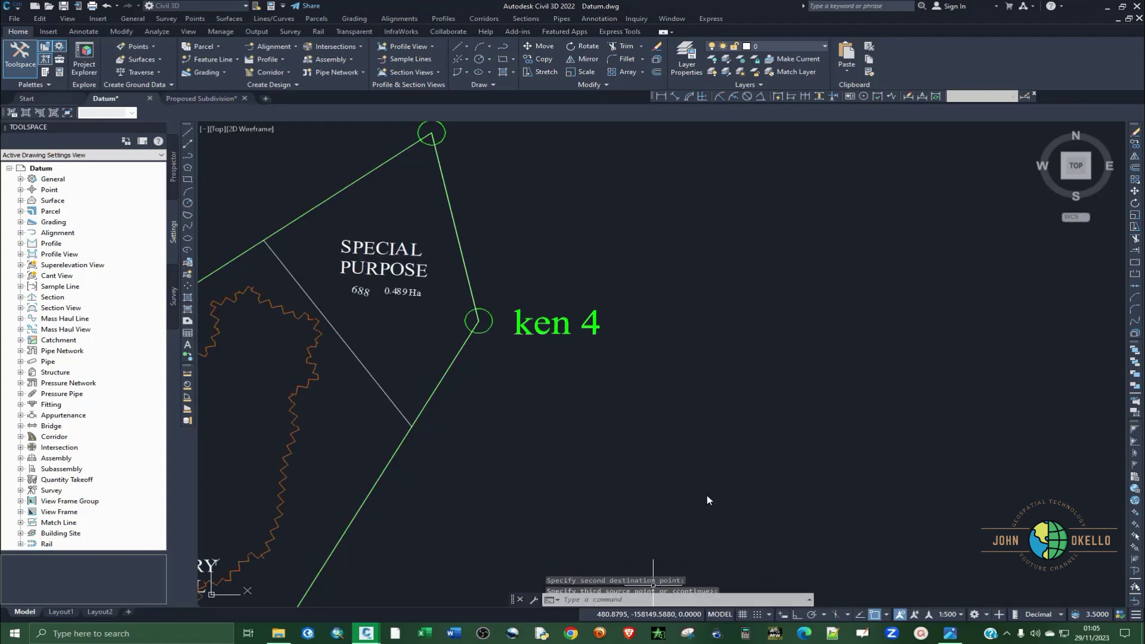
pyautogui.scroll(-2, 751, 426)
pyautogui.scroll(-4, 714, 309)
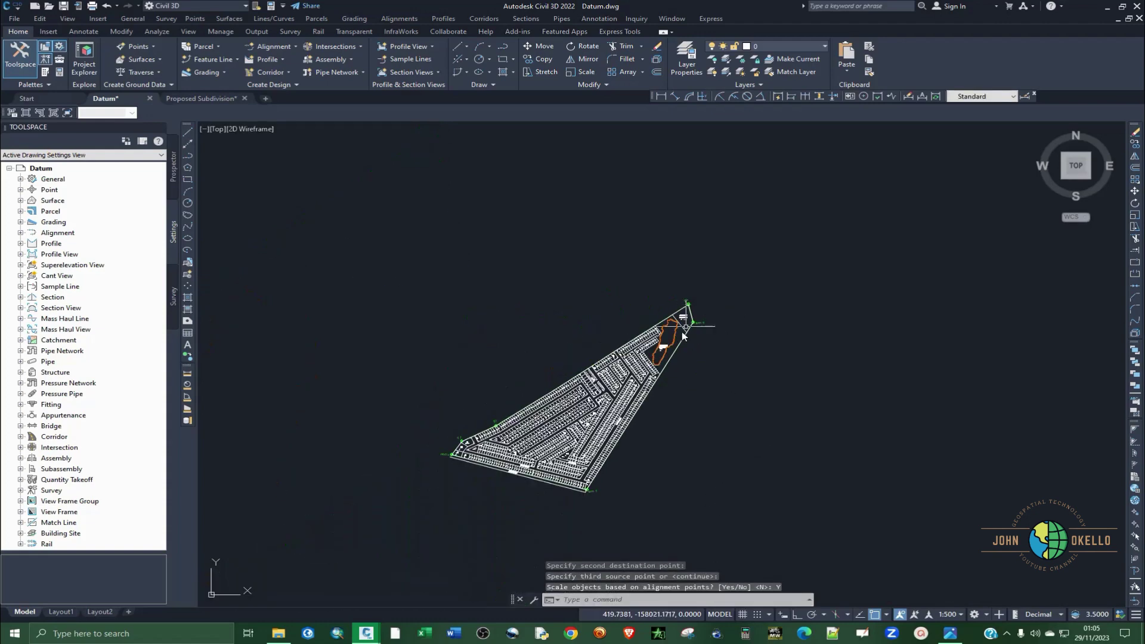
# - Examine the aligned layout's fit at datum corner ken 3 and along the parcel rows, and save the drawing
pyautogui.scroll(3, 513, 450)
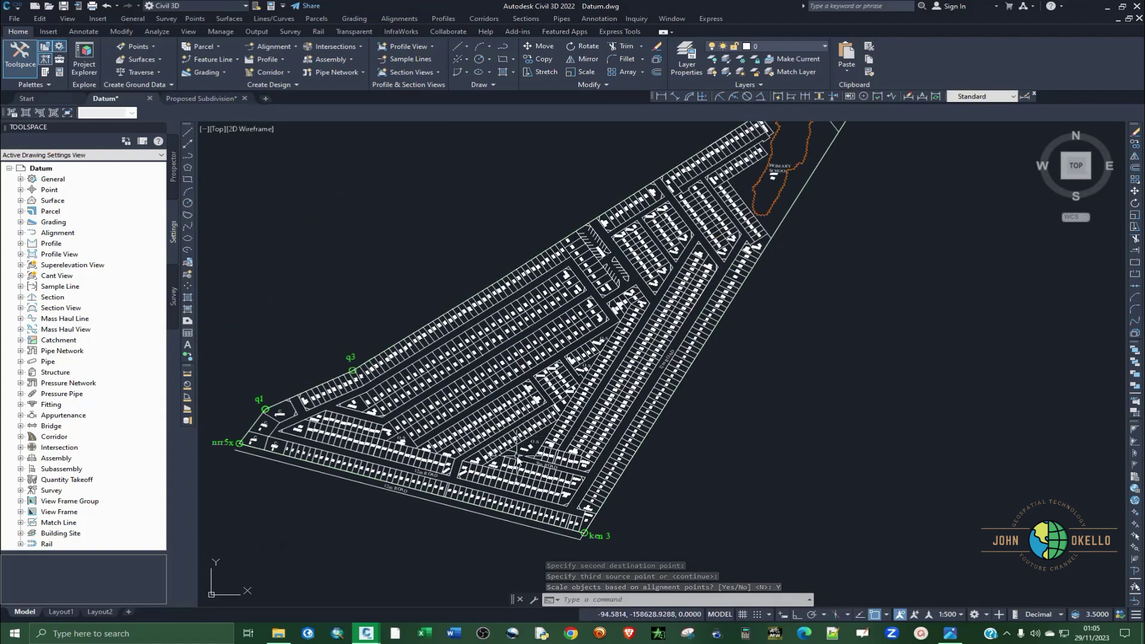
pyautogui.scroll(4, 537, 528)
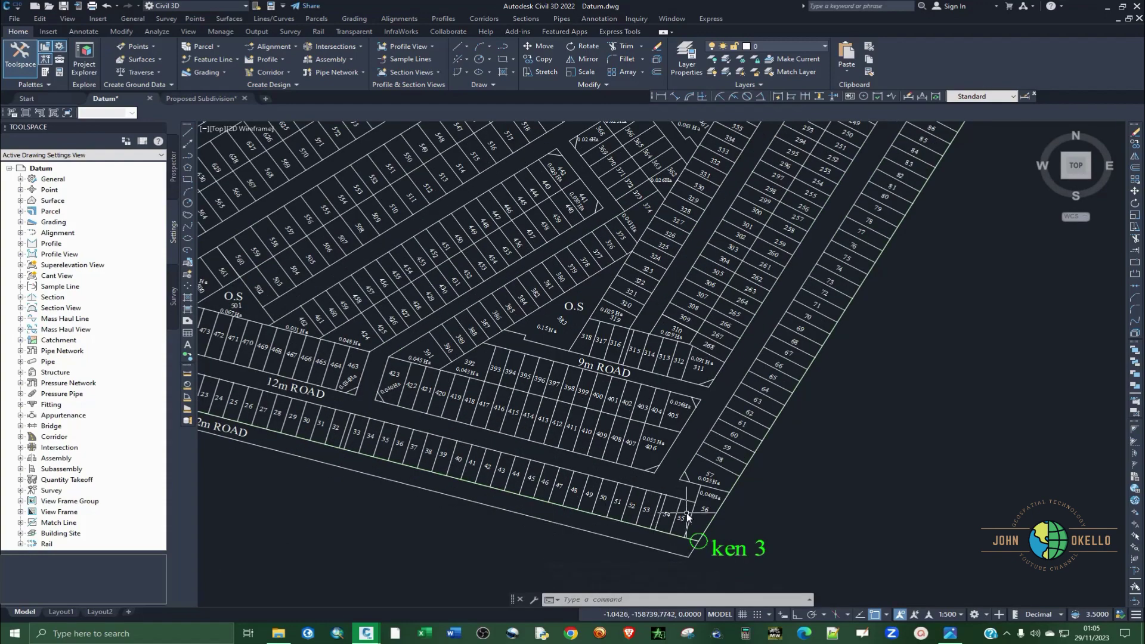
pyautogui.scroll(3, 686, 513)
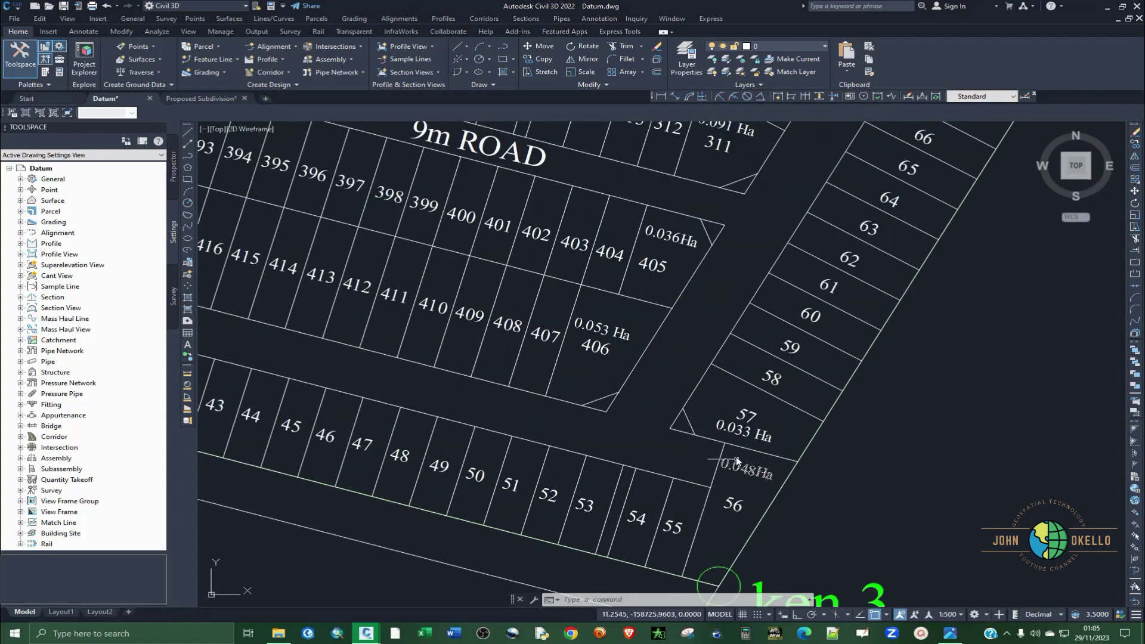
pyautogui.scroll(-4, 749, 463)
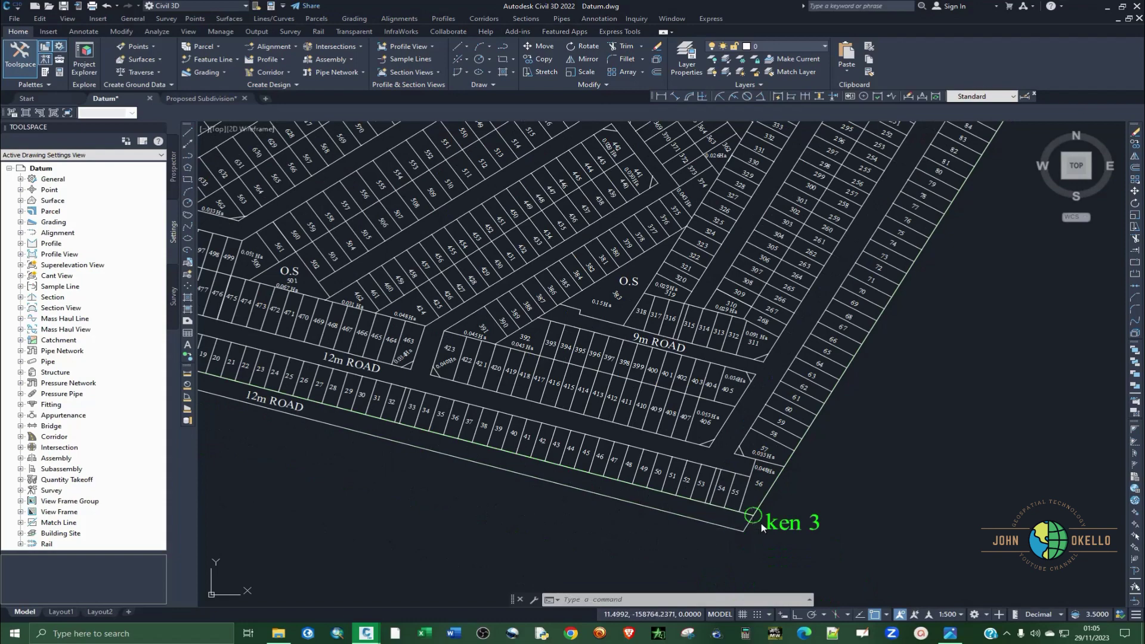
pyautogui.scroll(-5, 761, 524)
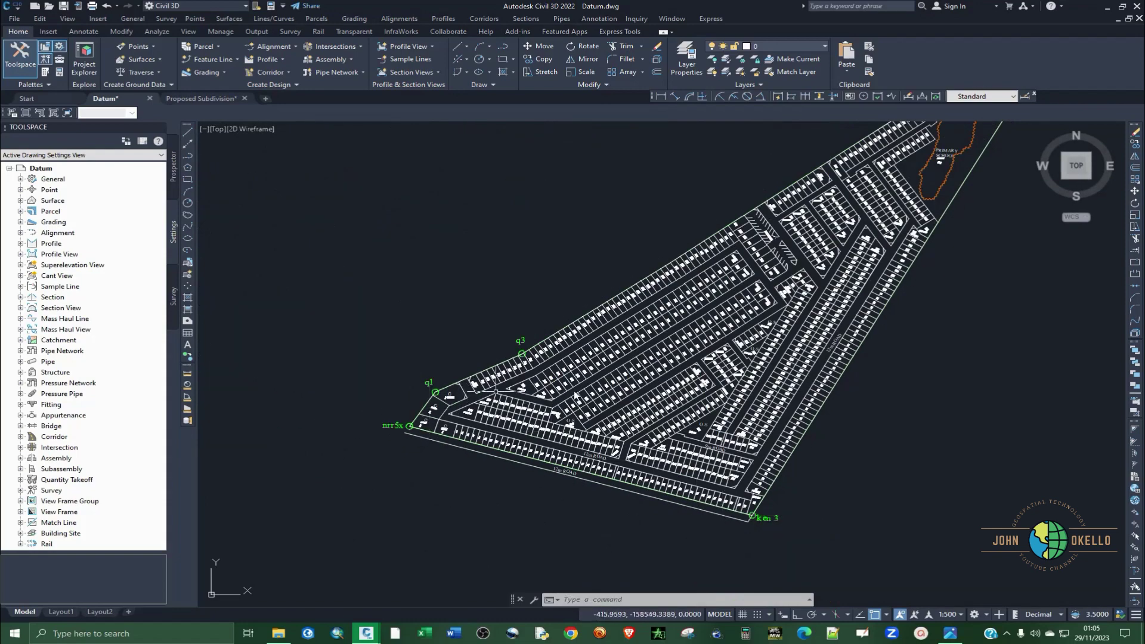
pyautogui.scroll(5, 795, 250)
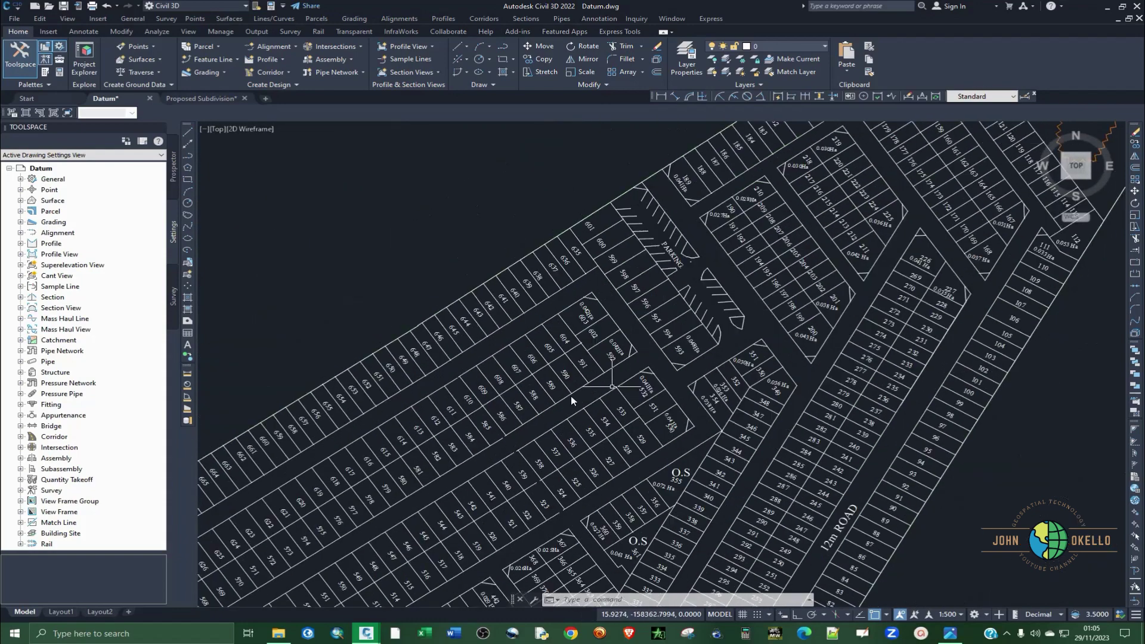
pyautogui.scroll(-2, 612, 387)
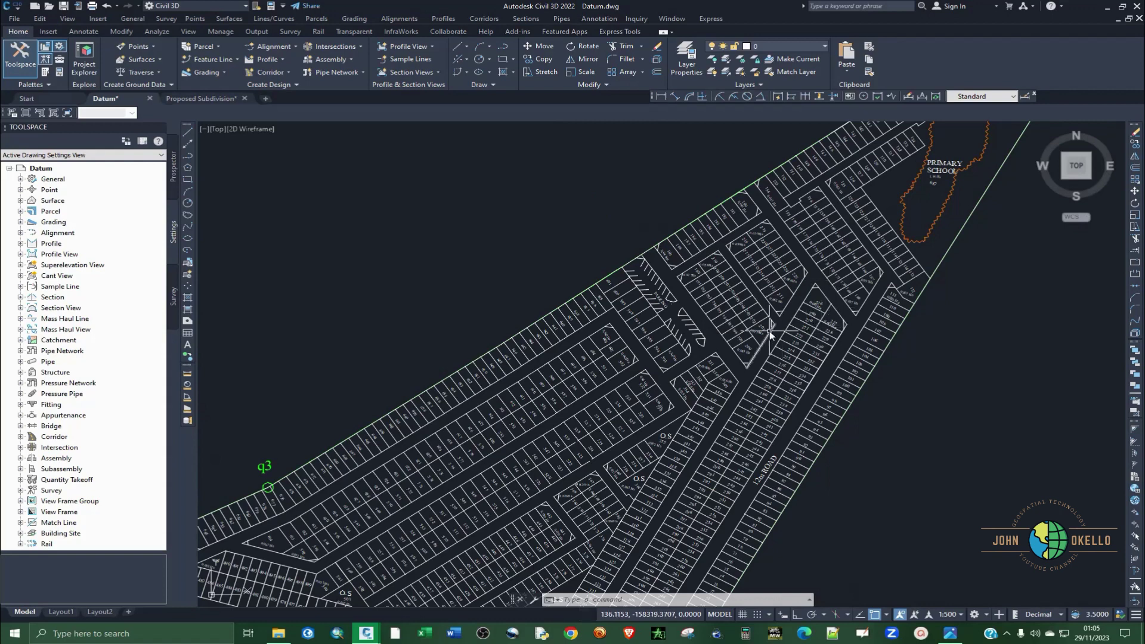
pyautogui.hotkey('ctrl', 's')
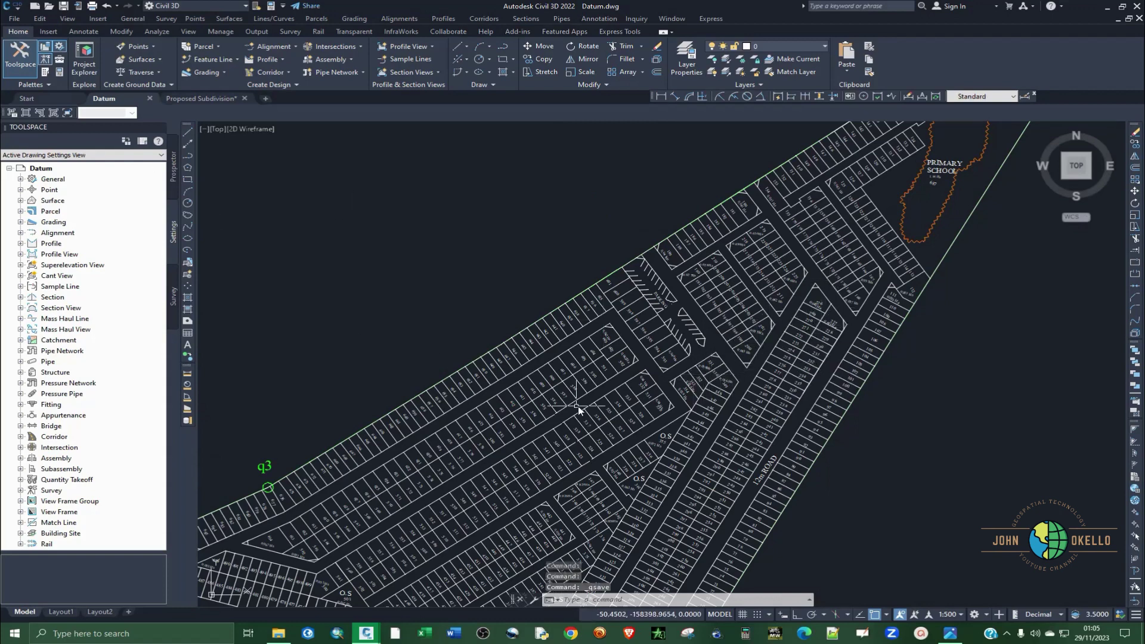
# - Create a manual COGO point at the sharp outer corner of parcel 603 with description Point1 and elevation 0
pyautogui.scroll(5, 617, 321)
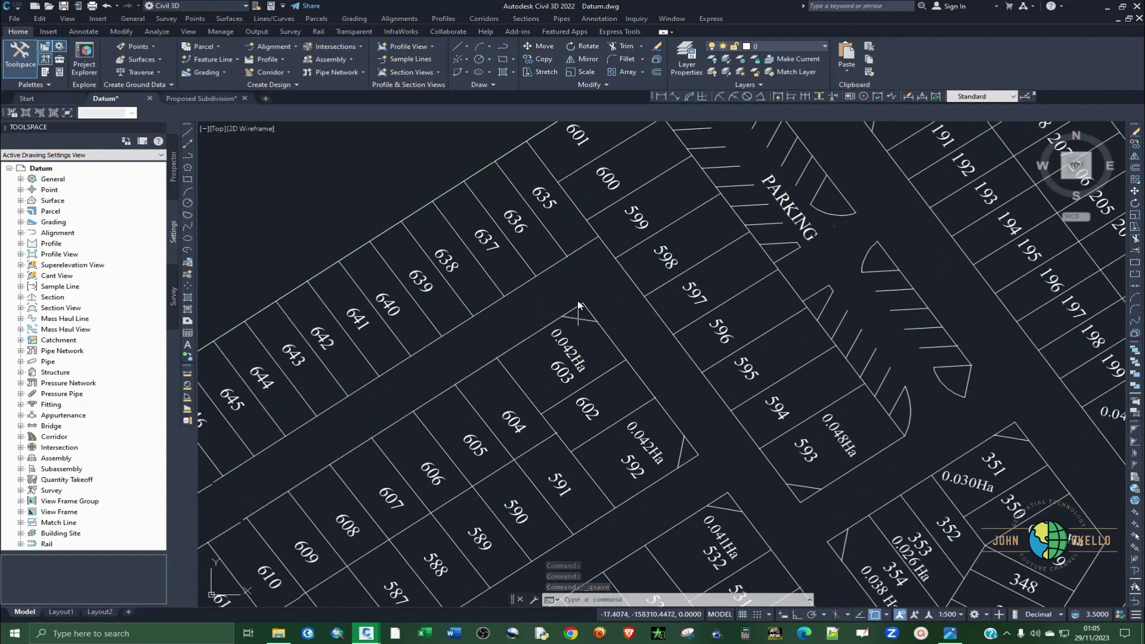
pyautogui.scroll(5, 590, 314)
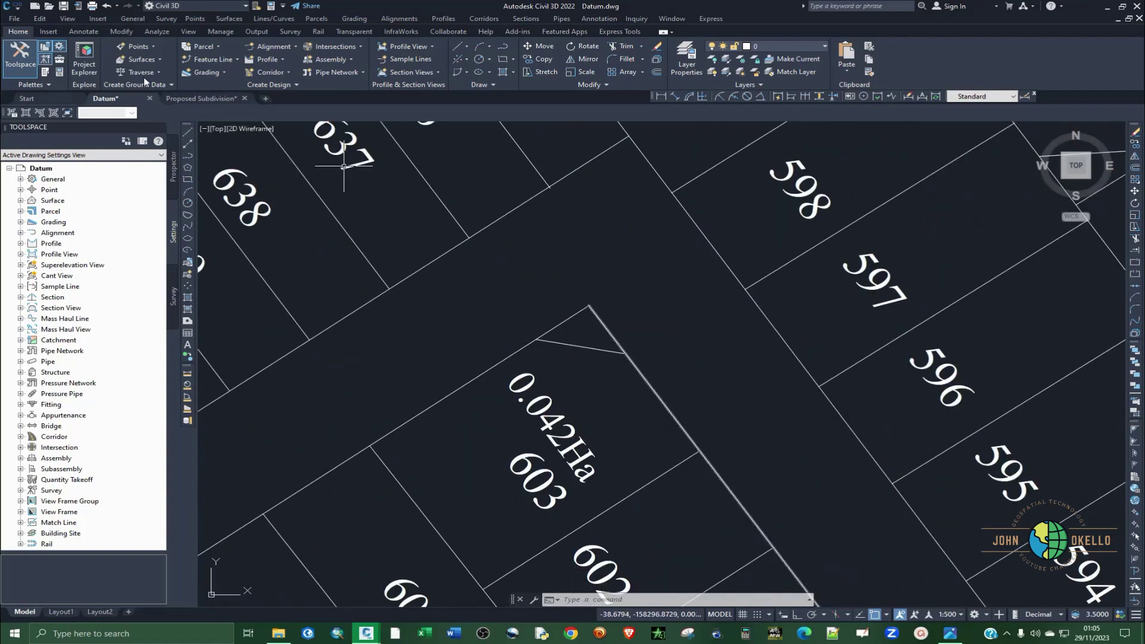
pyautogui.click(194, 18)
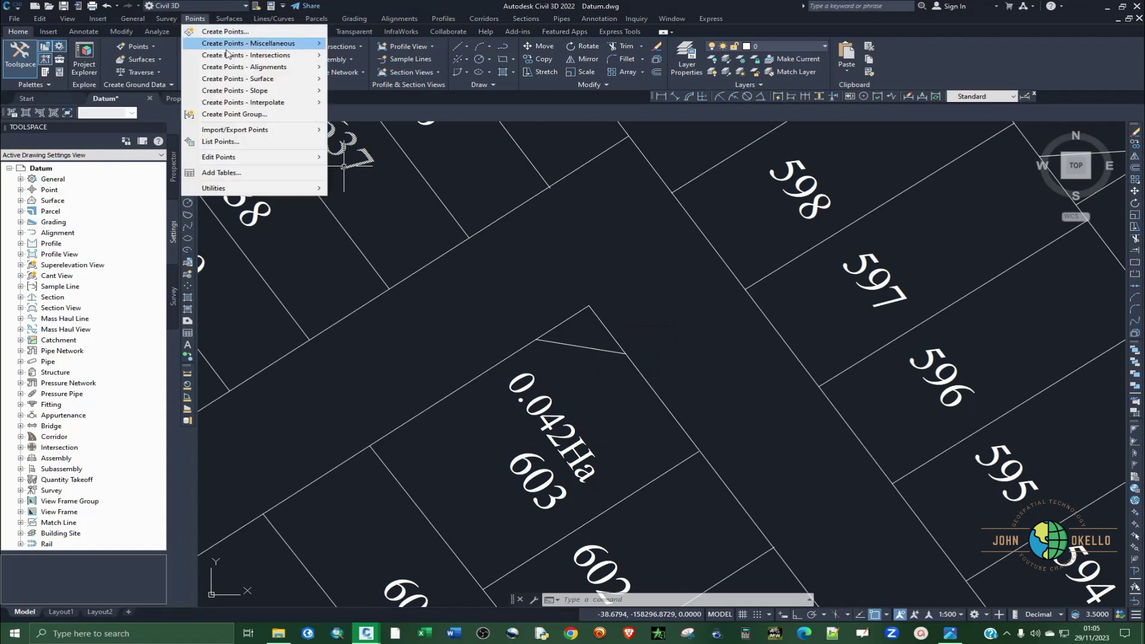
pyautogui.moveTo(267, 45)
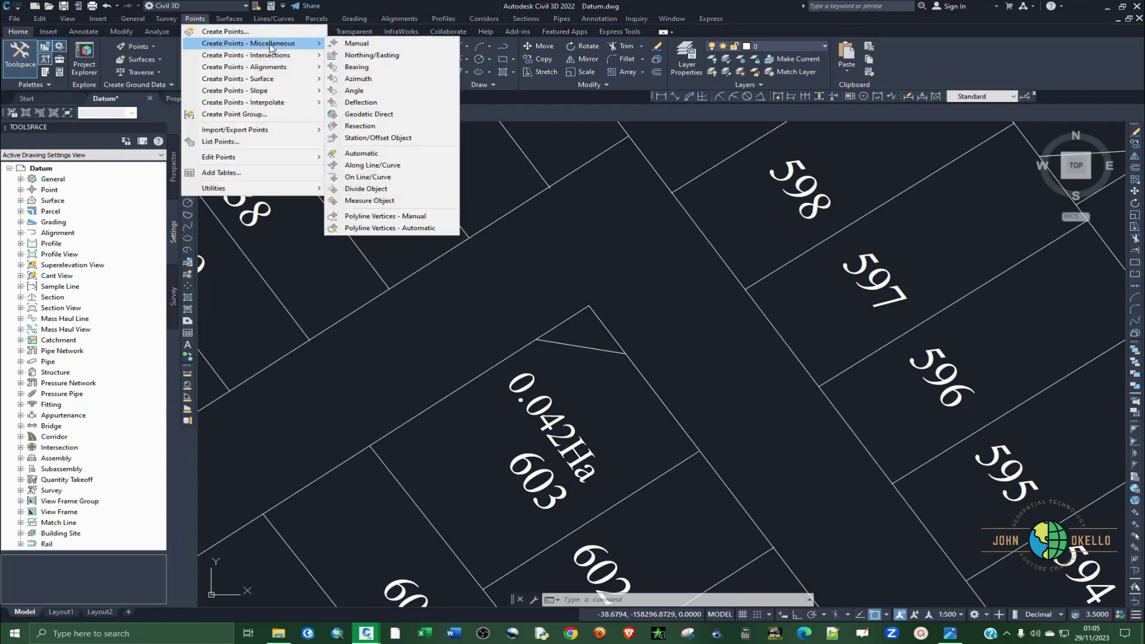
pyautogui.click(355, 43)
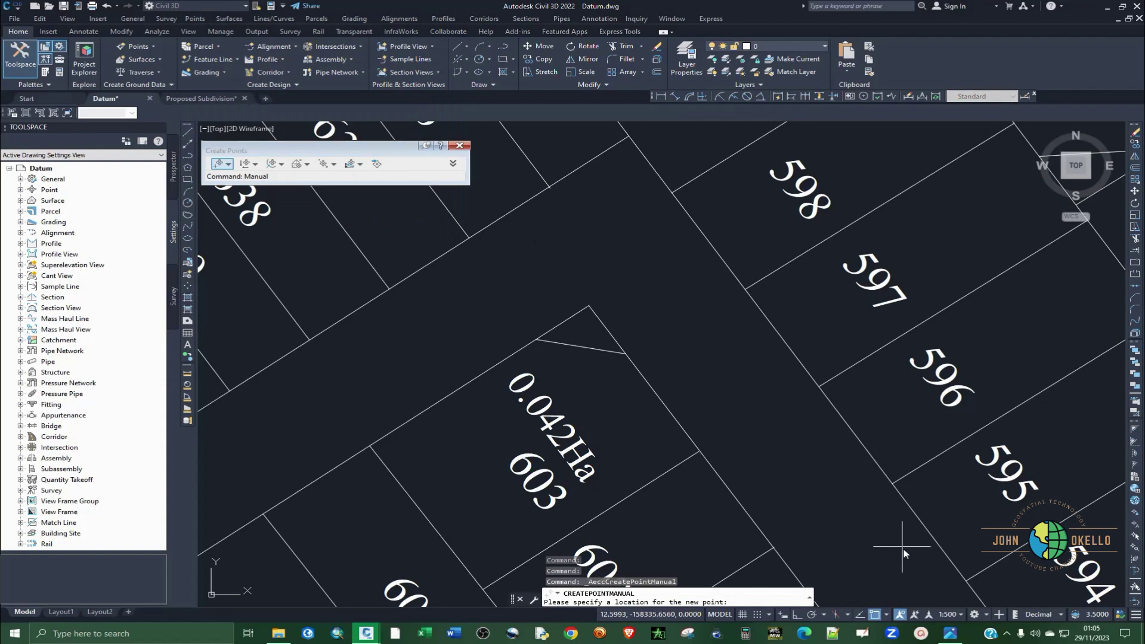
pyautogui.click(888, 616)
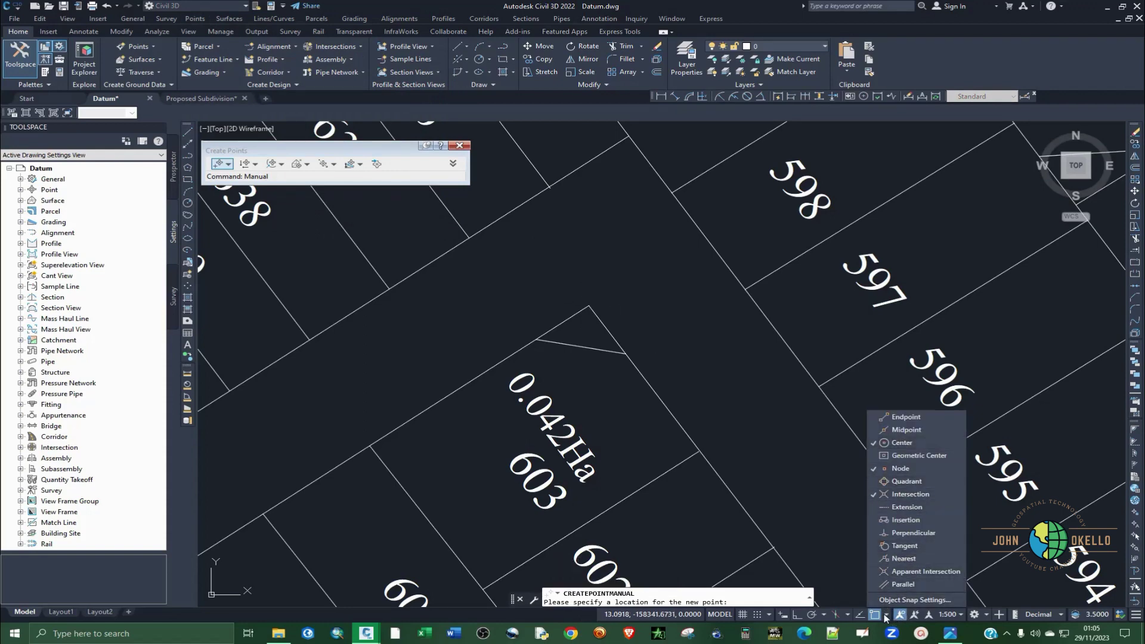
pyautogui.click(588, 306)
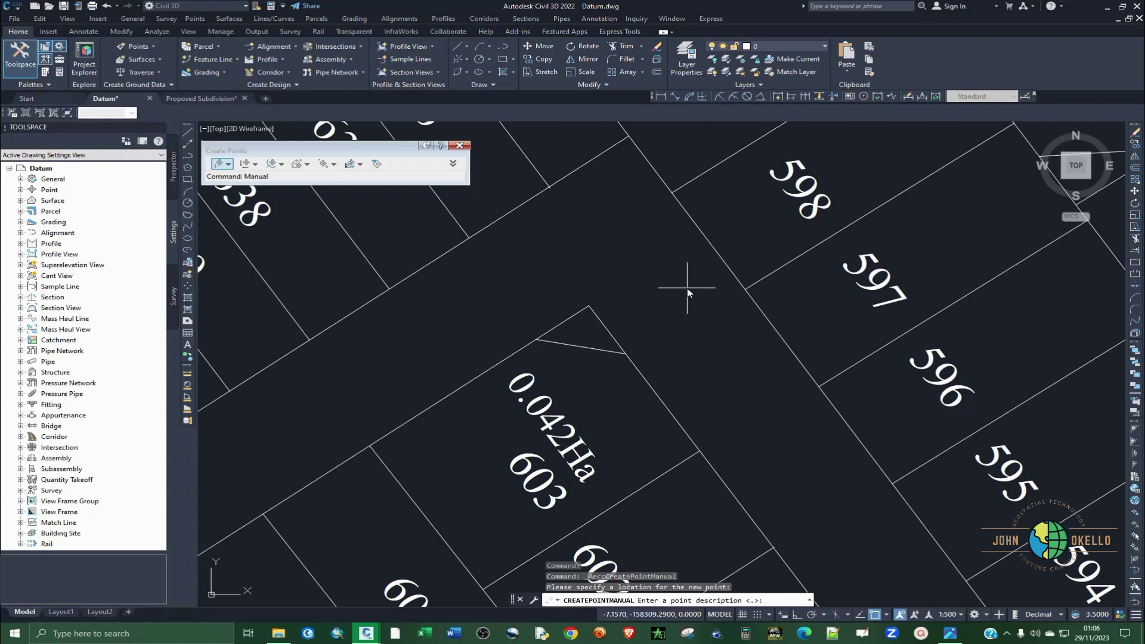
pyautogui.write('Point1')
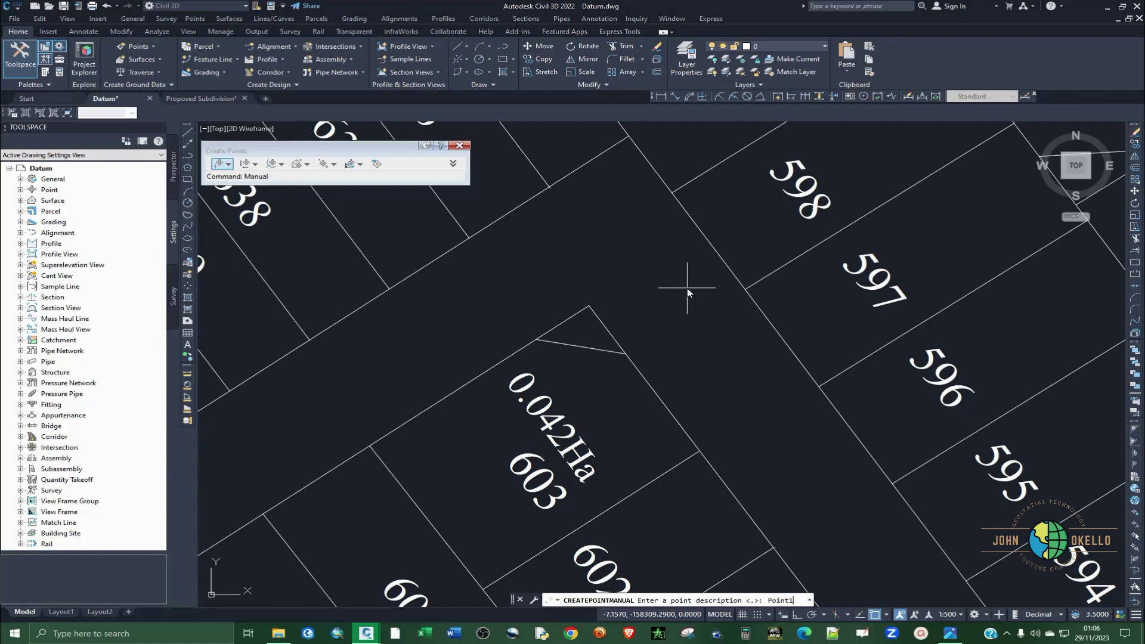
pyautogui.press('Return')
pyautogui.write('0')
pyautogui.press('Return')
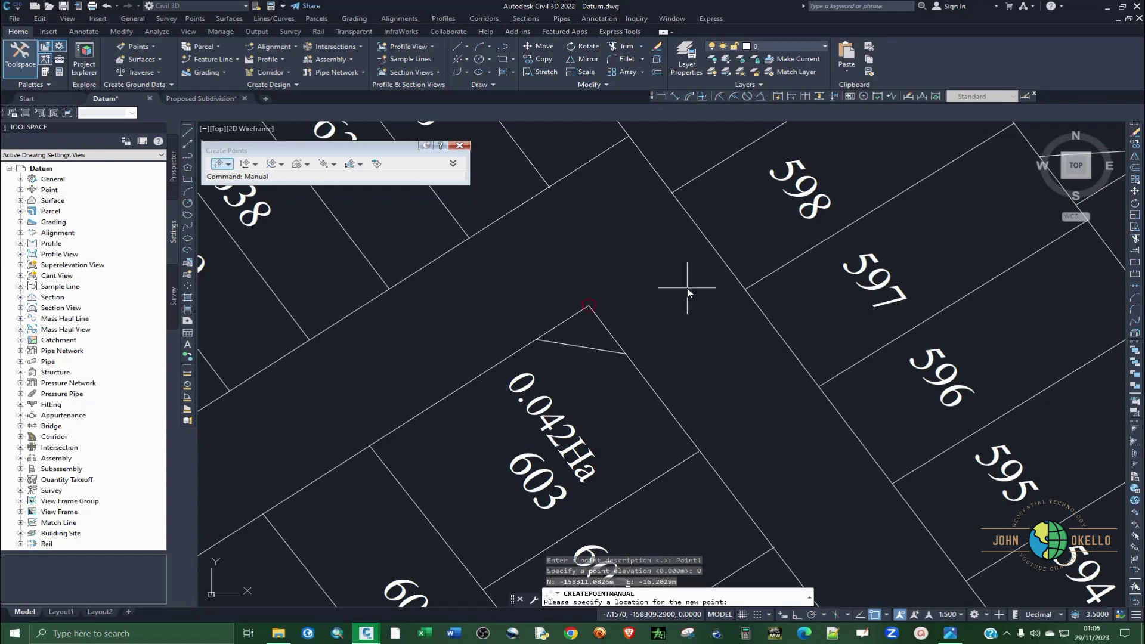
pyautogui.click(459, 146)
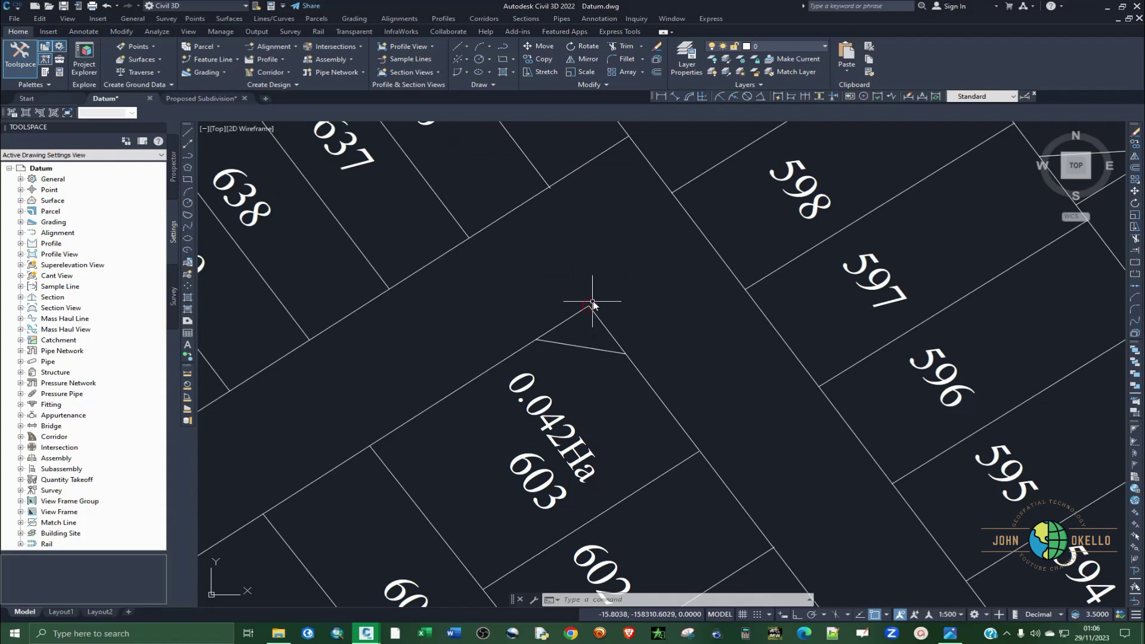
# - Set the new COGO point's label style to Description Only and save the drawing
pyautogui.click(591, 303)
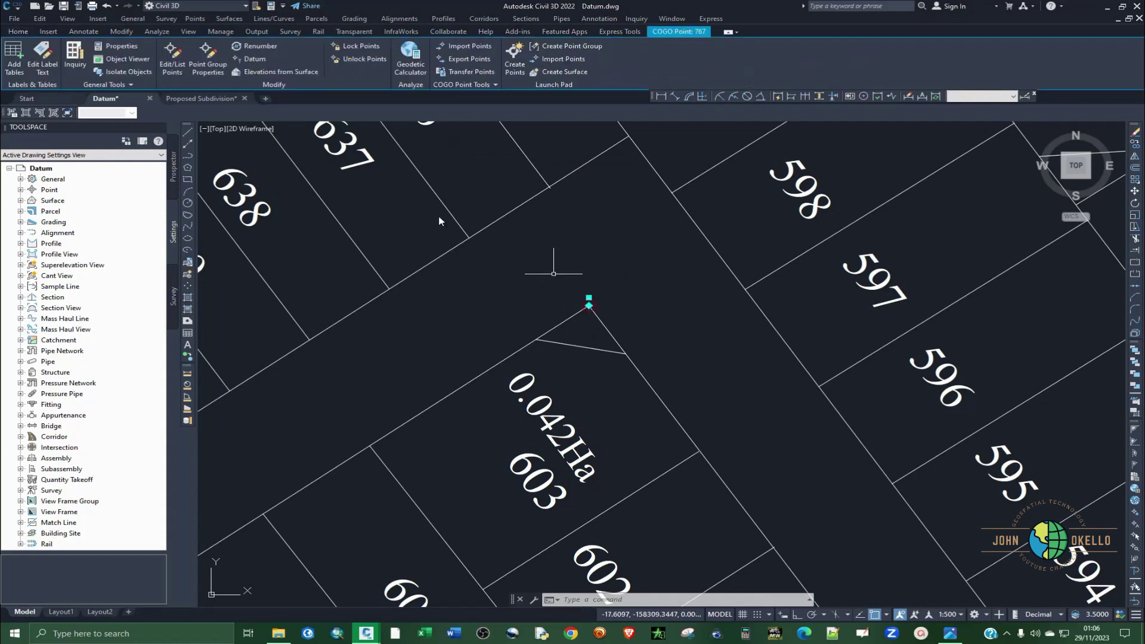
pyautogui.click(21, 33)
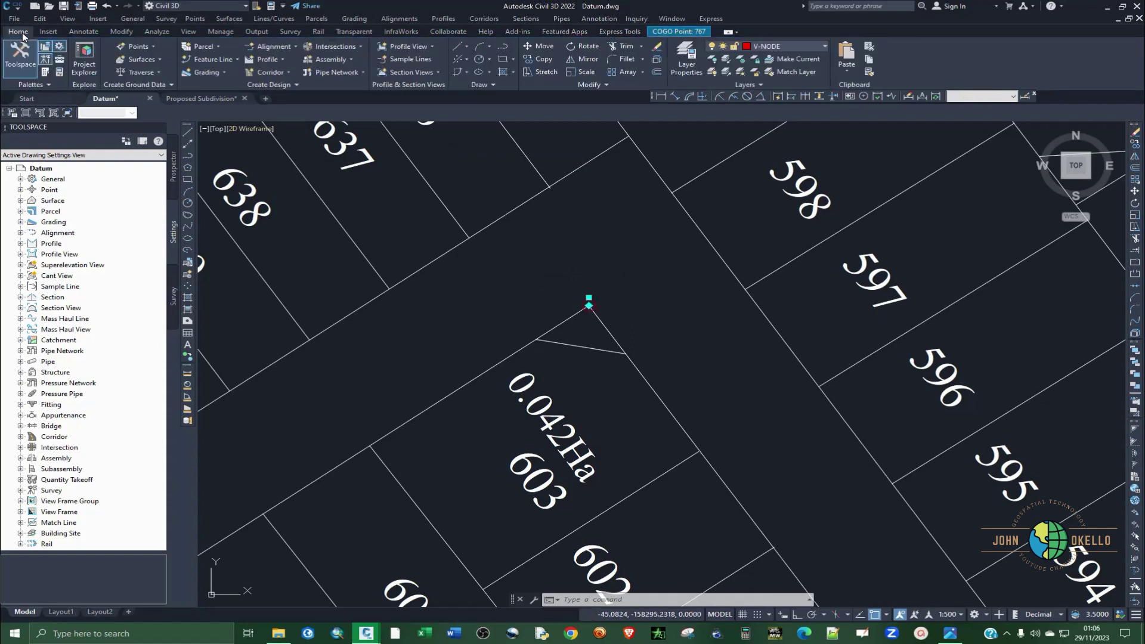
pyautogui.click(59, 72)
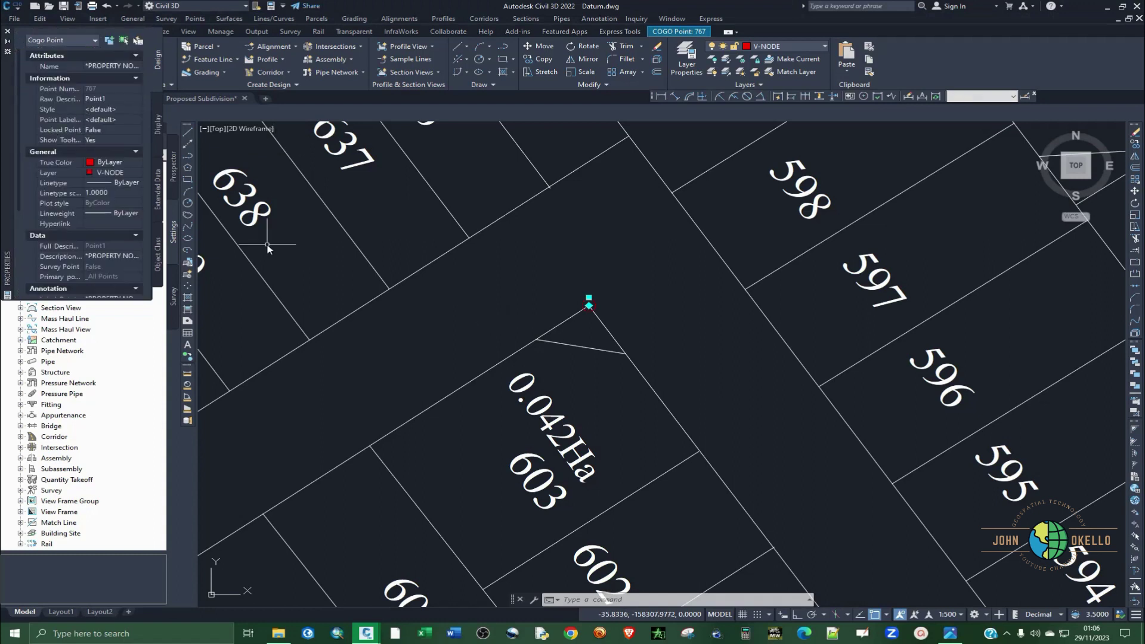
pyautogui.click(103, 119)
pyautogui.click(136, 120)
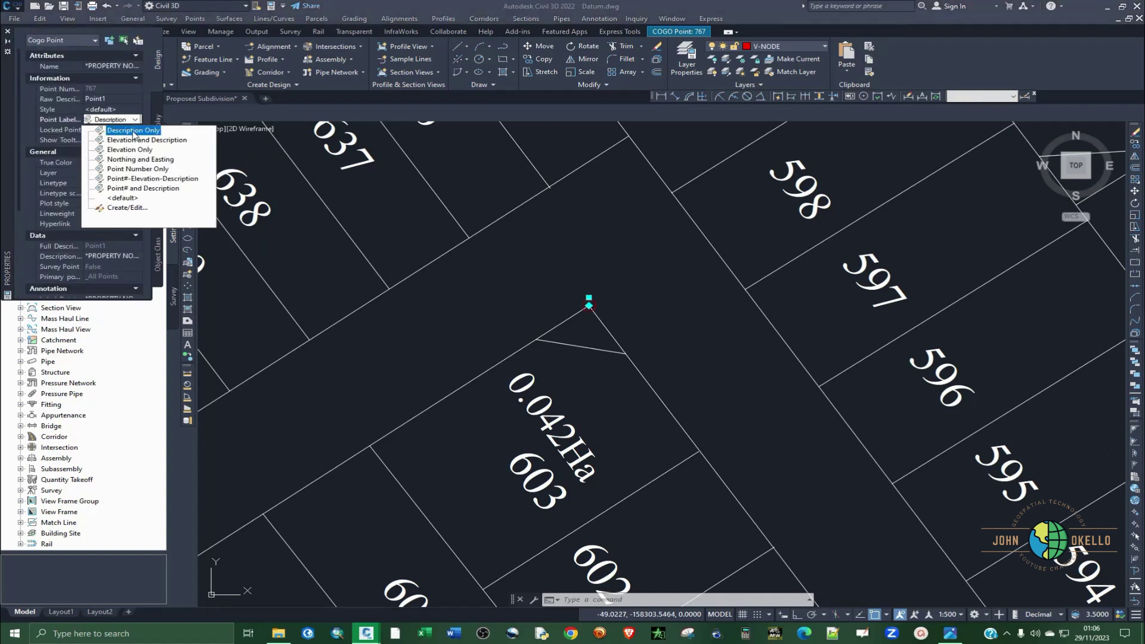
pyautogui.click(134, 130)
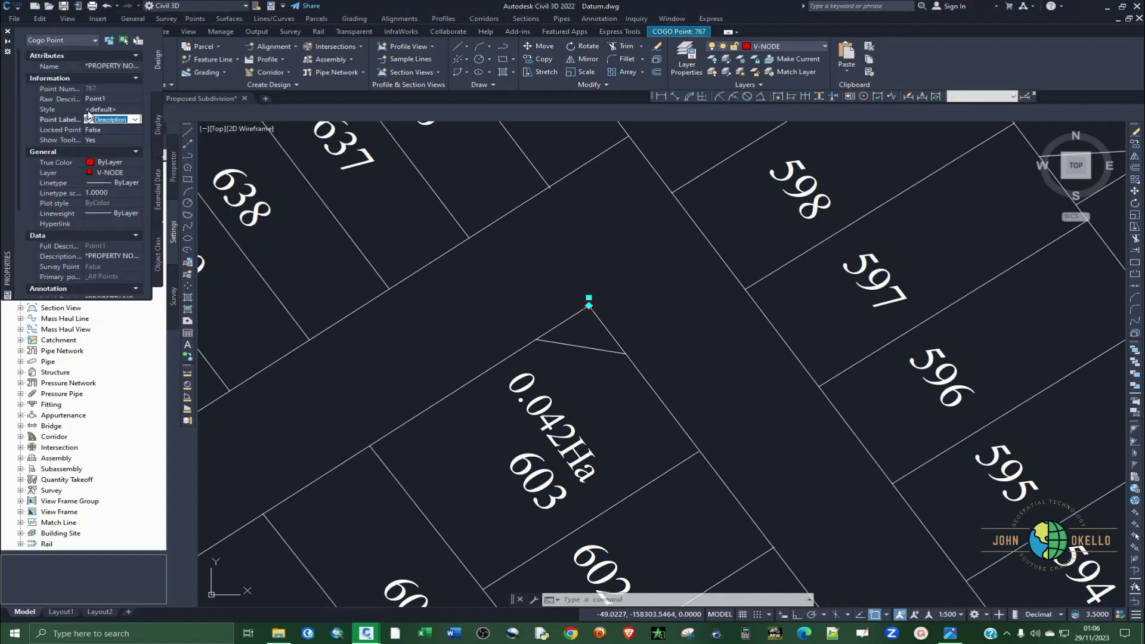
pyautogui.click(7, 32)
pyautogui.press('Escape')
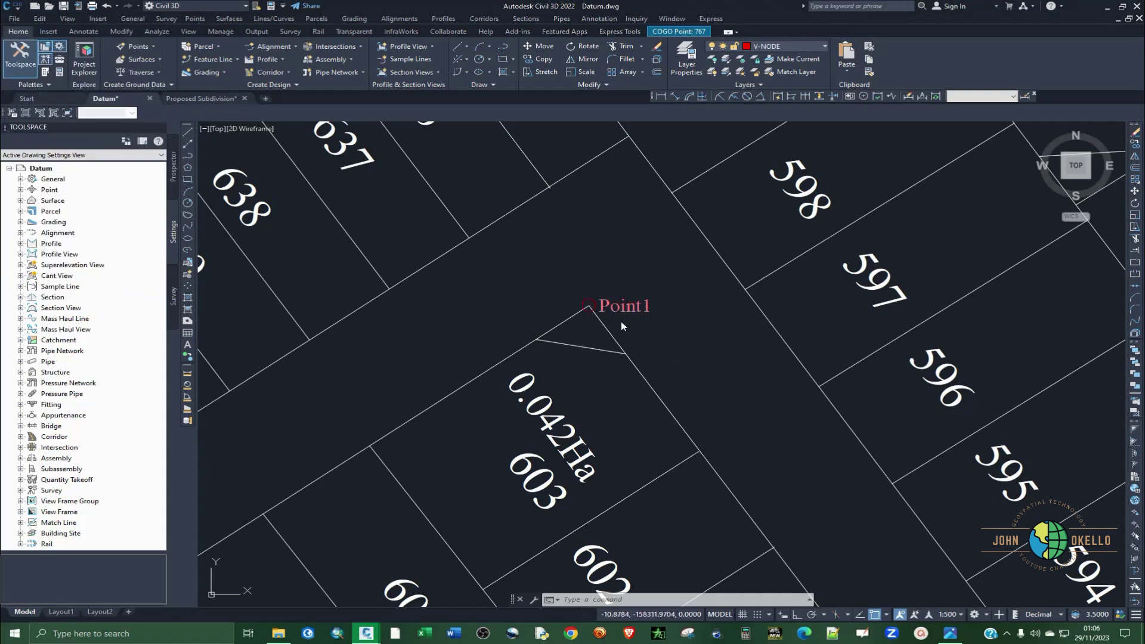
pyautogui.hotkey('ctrl', 's')
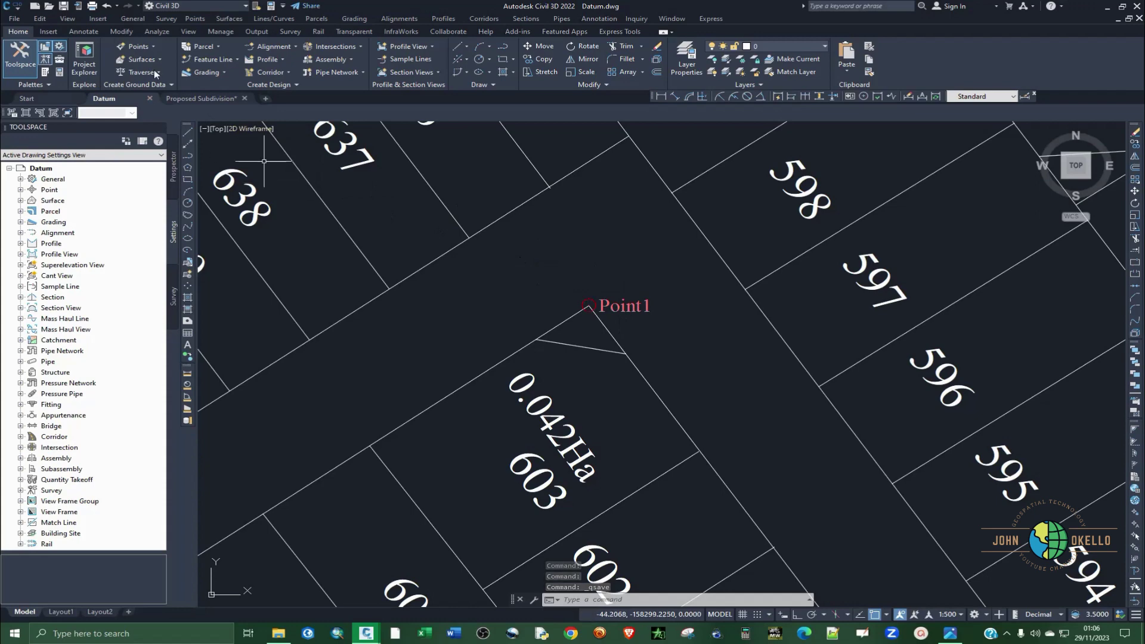
# - Export the drawing's points in Autodesk Uploadable File format to Point1 Coordinates.csv in the Align-Rotate-Scale folder
pyautogui.click(195, 18)
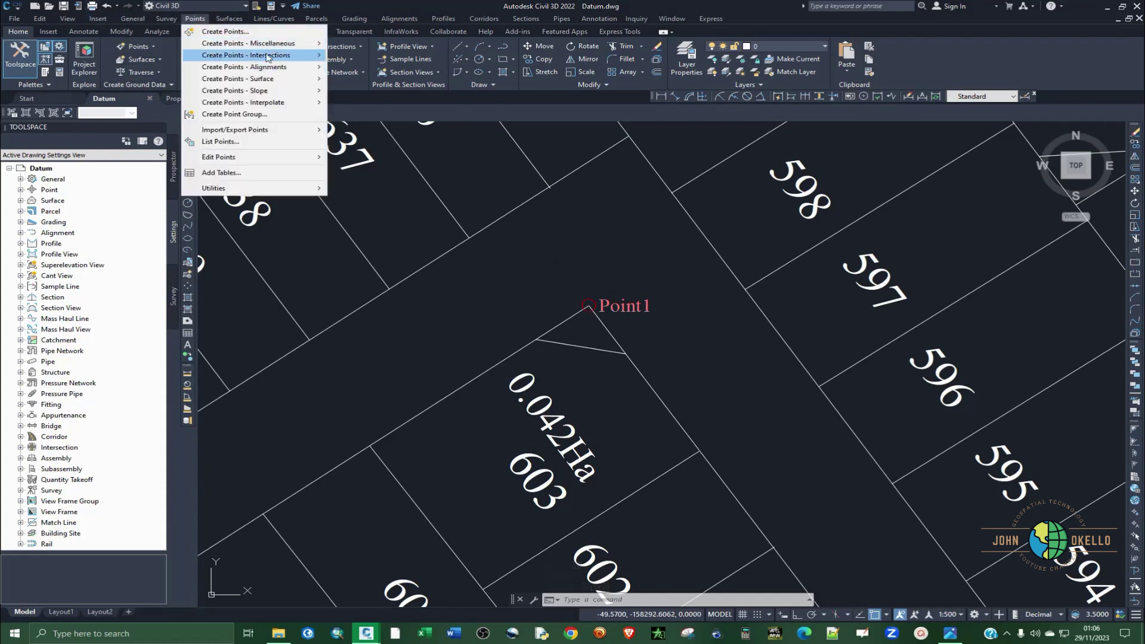
pyautogui.moveTo(238, 131)
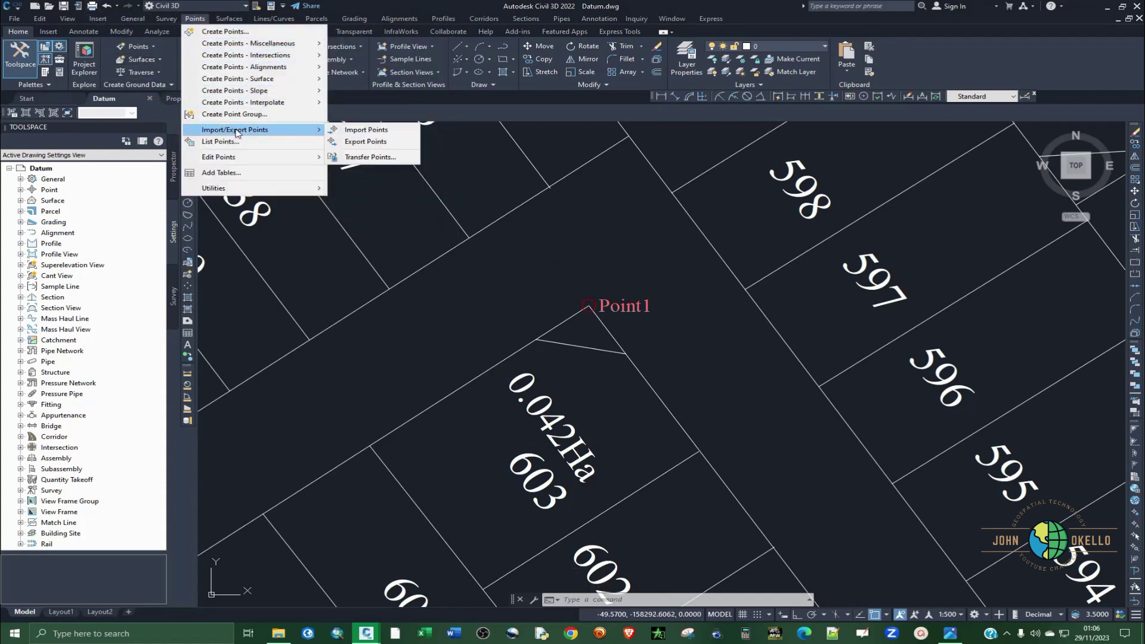
pyautogui.click(365, 142)
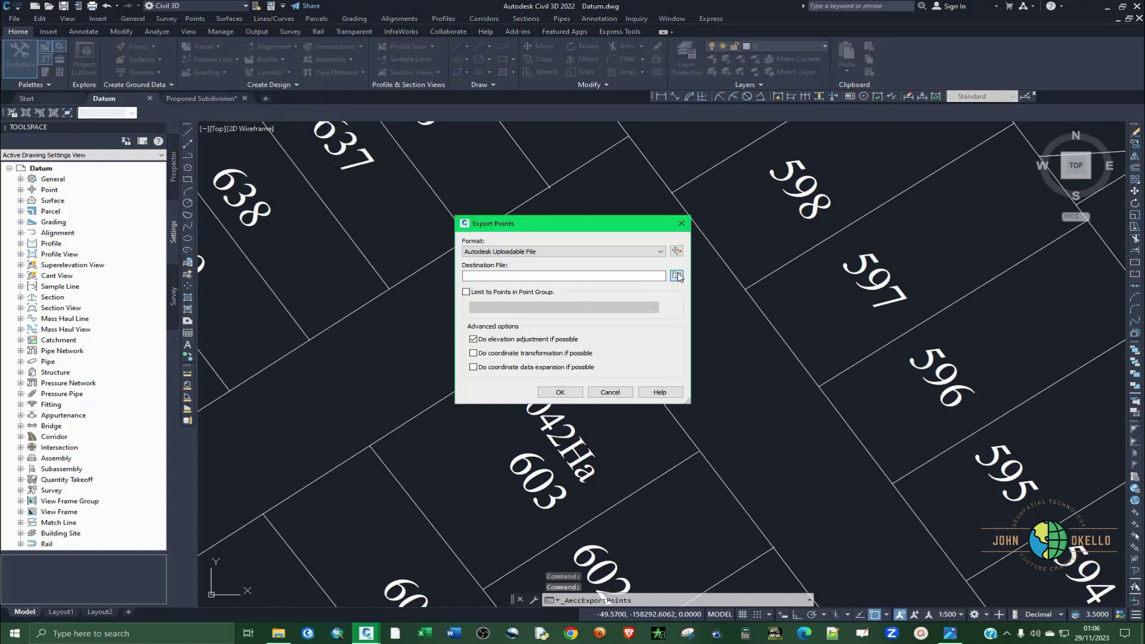
pyautogui.click(677, 275)
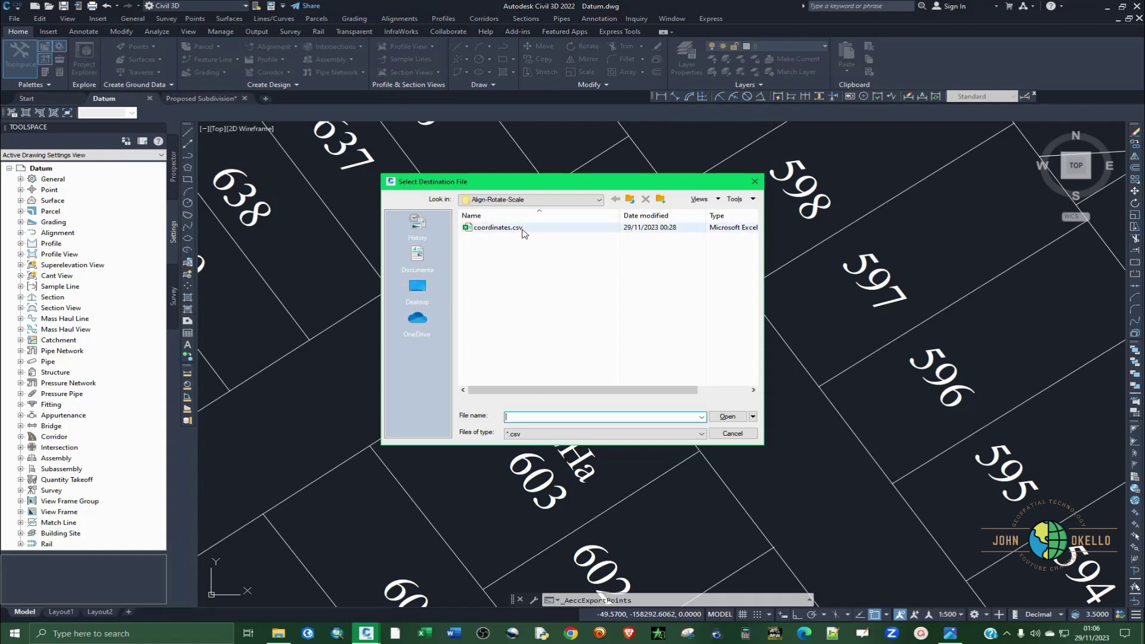
pyautogui.write('C')
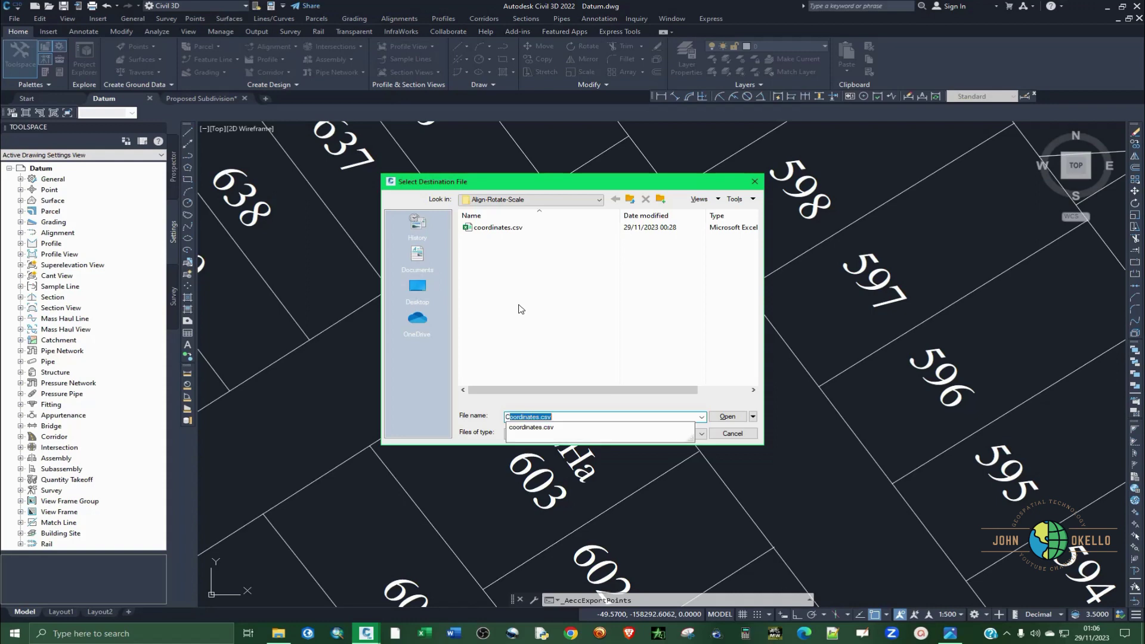
pyautogui.press('BackSpace')
pyautogui.press('BackSpace')
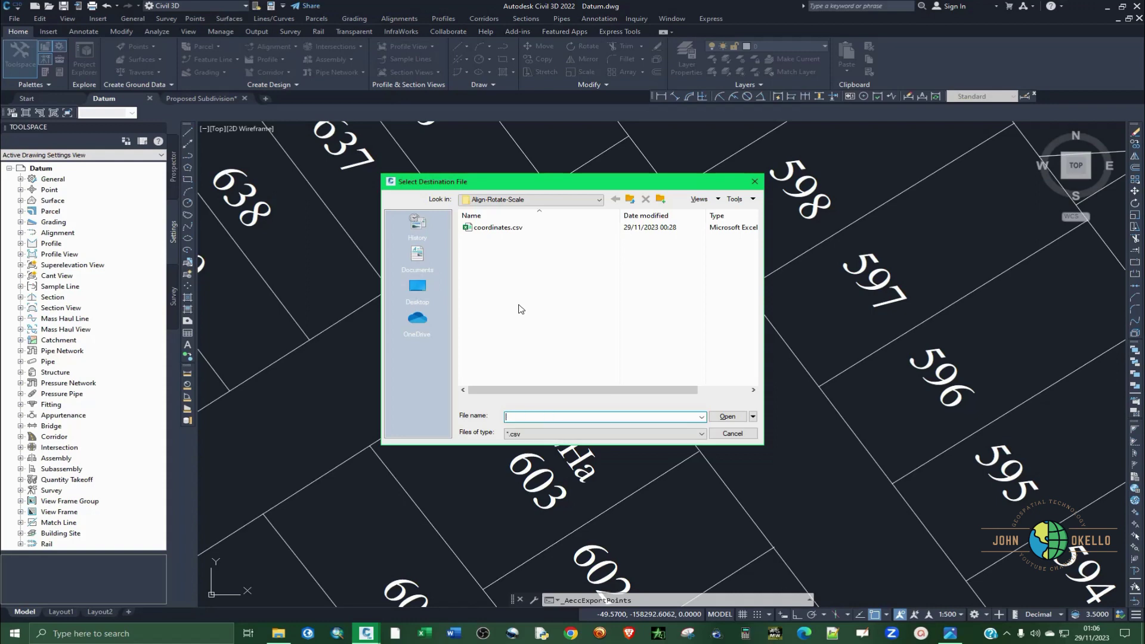
pyautogui.write('Point1 Coordinates')
pyautogui.click(729, 417)
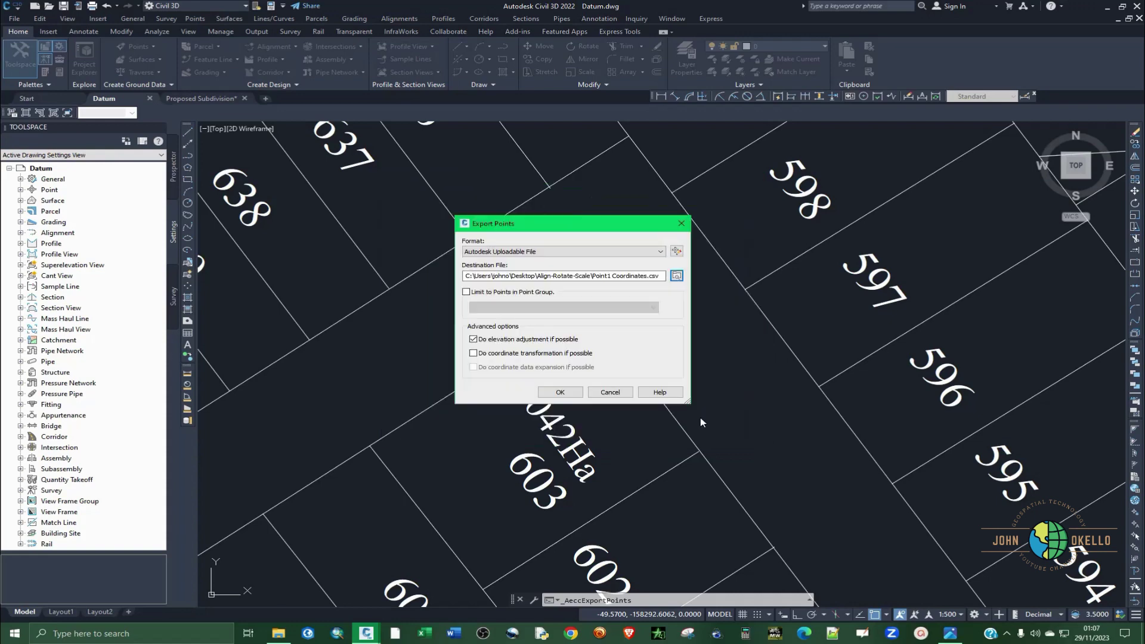
pyautogui.click(571, 393)
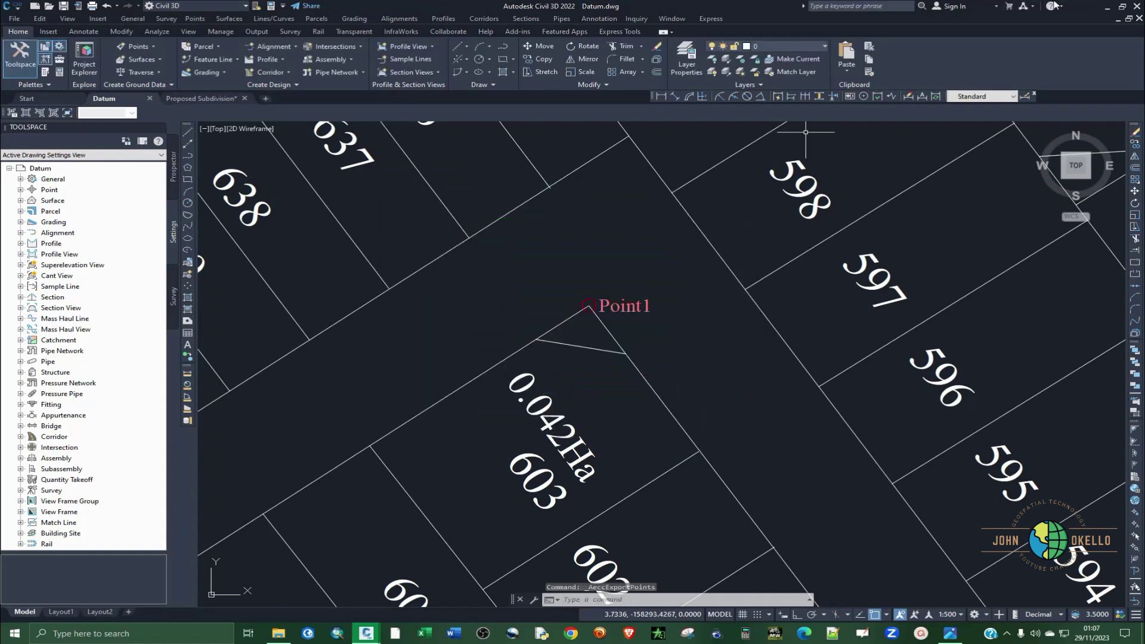
# - Open Point1 Coordinates.csv from the desktop's Align-Rotate-Scale folder in Excel and dismiss the Office licence notice
pyautogui.click(1107, 6)
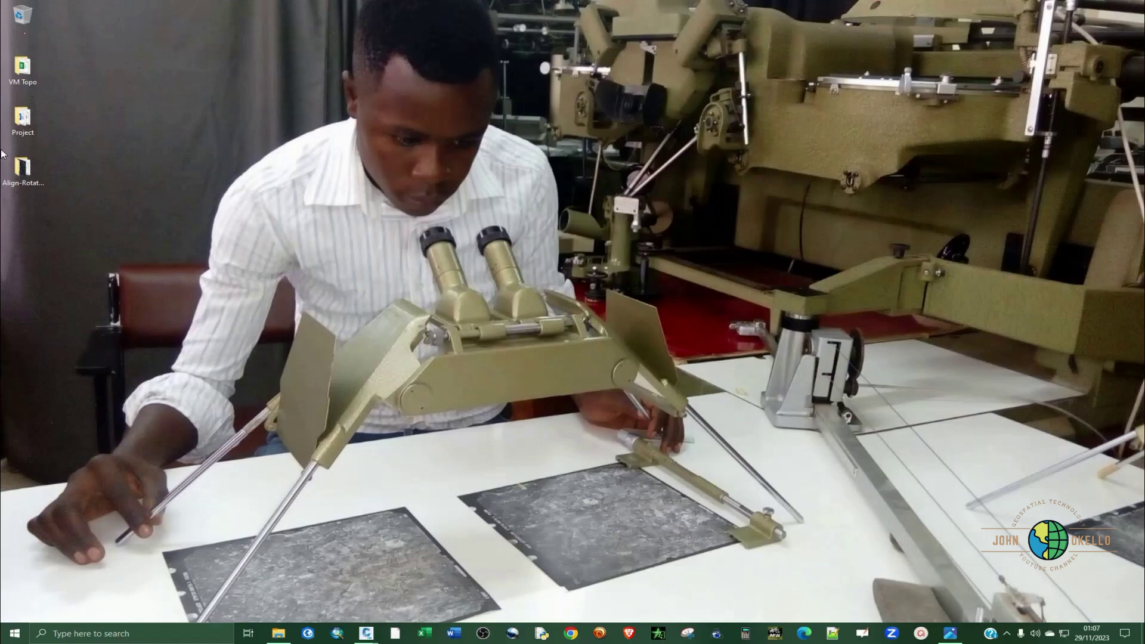
pyautogui.doubleClick(23, 170)
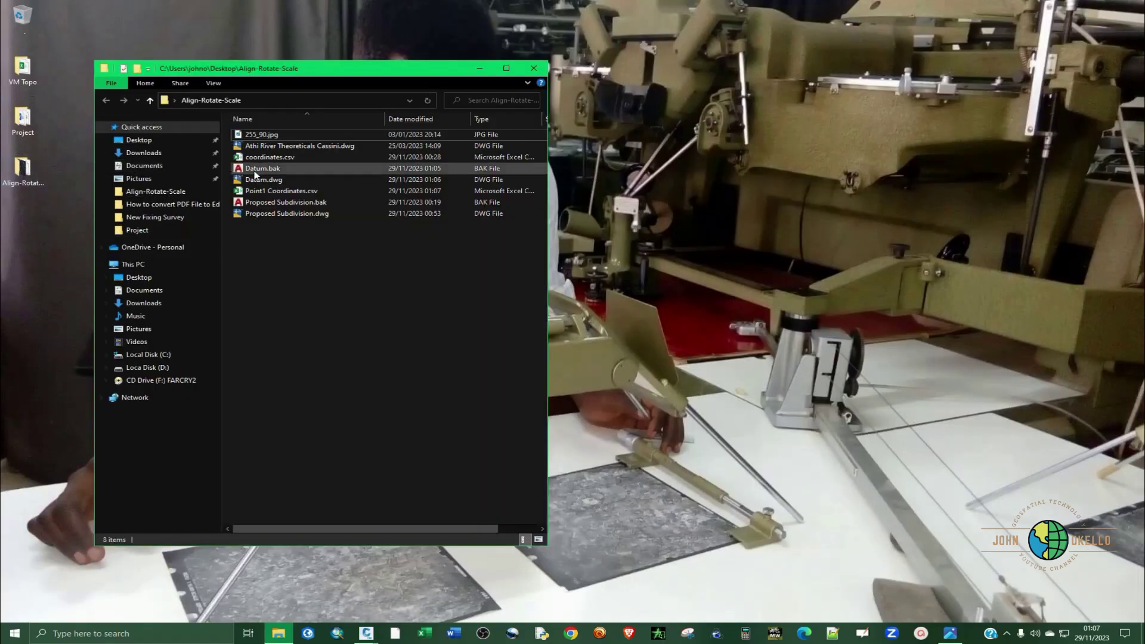
pyautogui.click(296, 195)
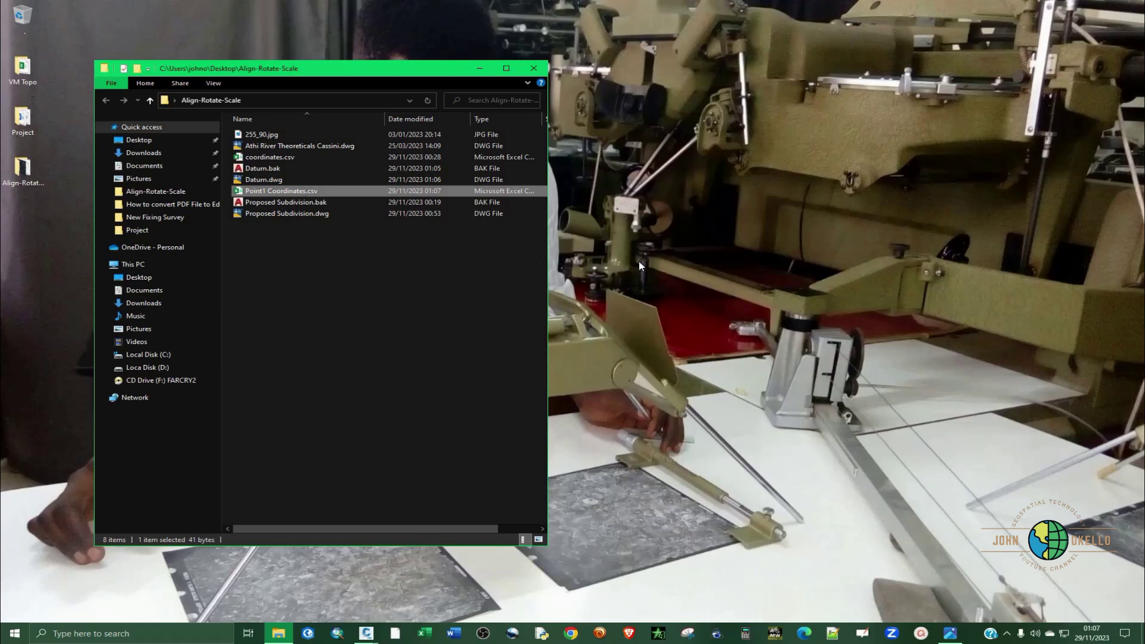
pyautogui.press('Return')
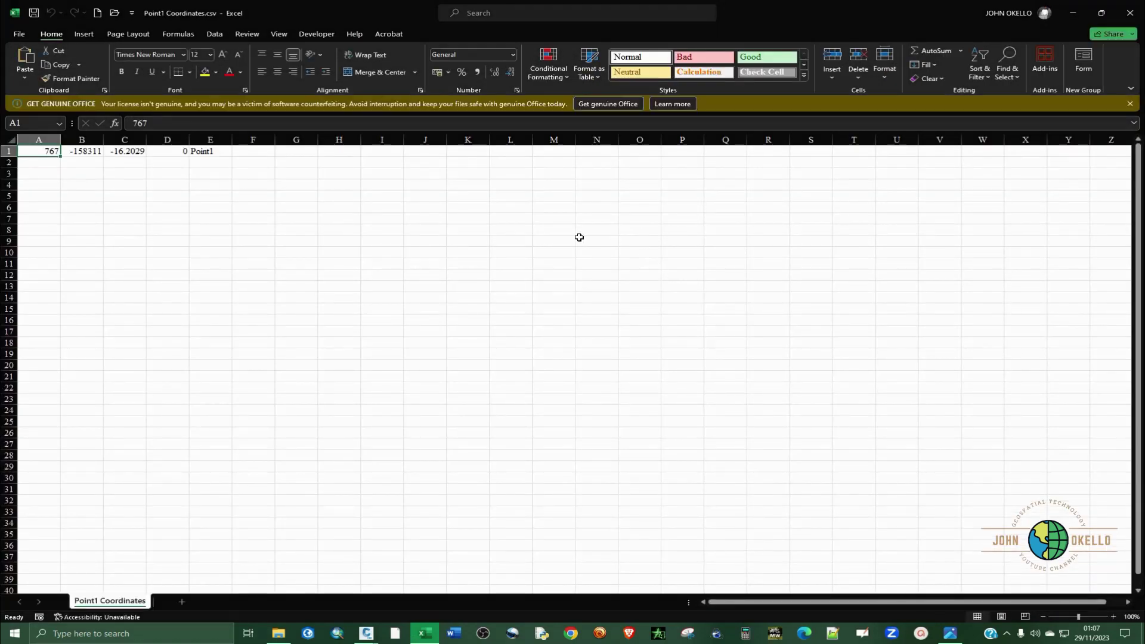
pyautogui.click(1130, 103)
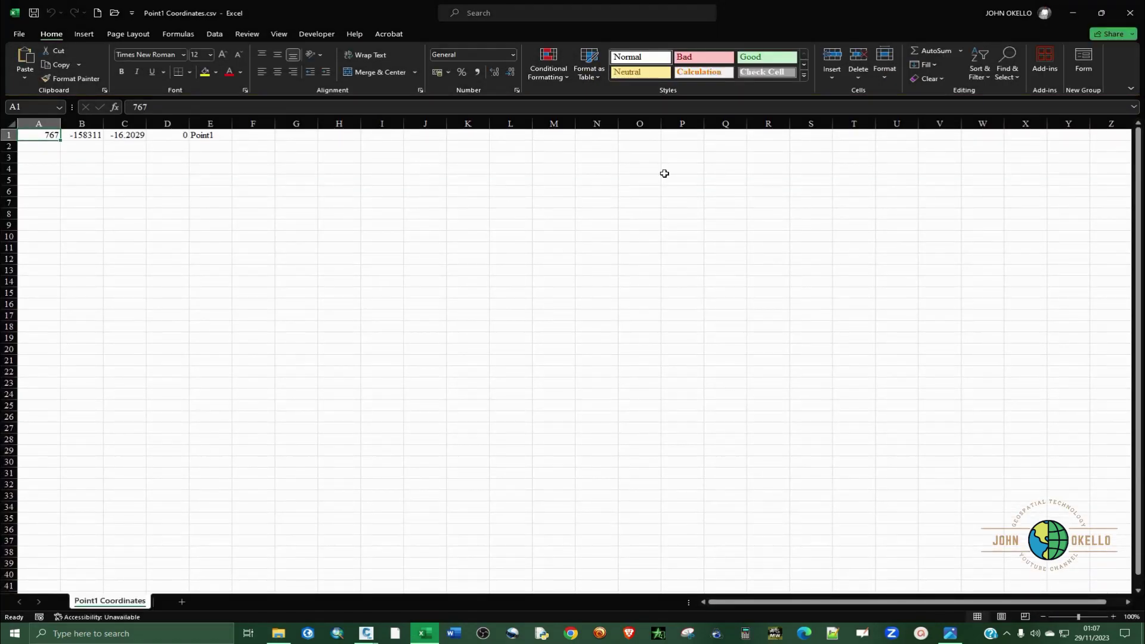
# - Check the exported point's description, elevation, coordinates and point number in row 1, and close the CSV and its folder
pyautogui.click(219, 137)
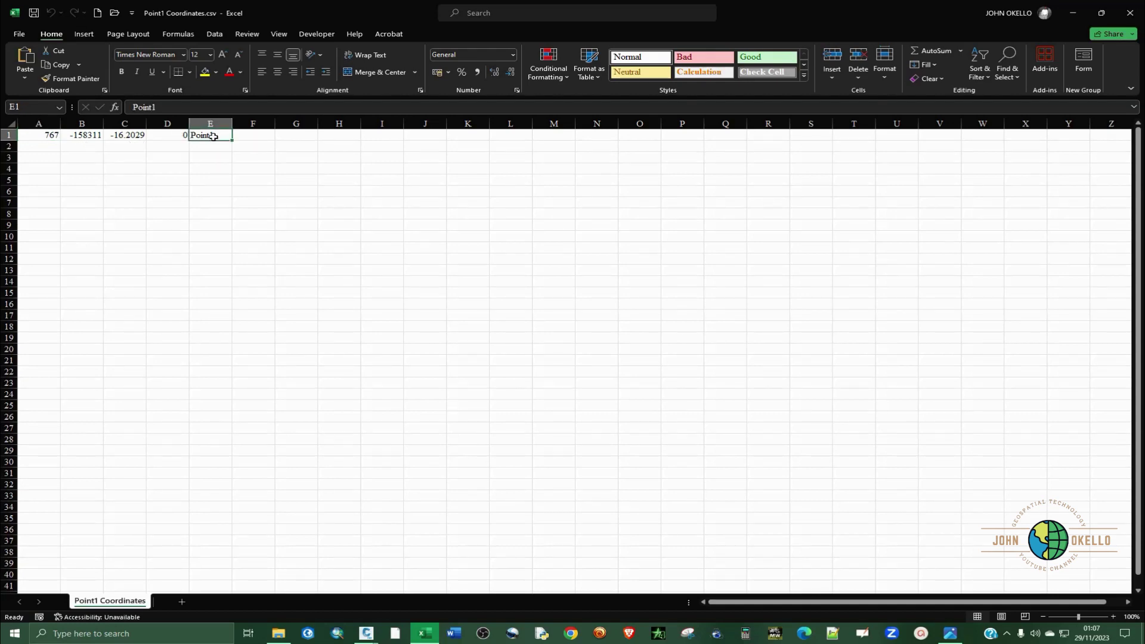
pyautogui.click(126, 136)
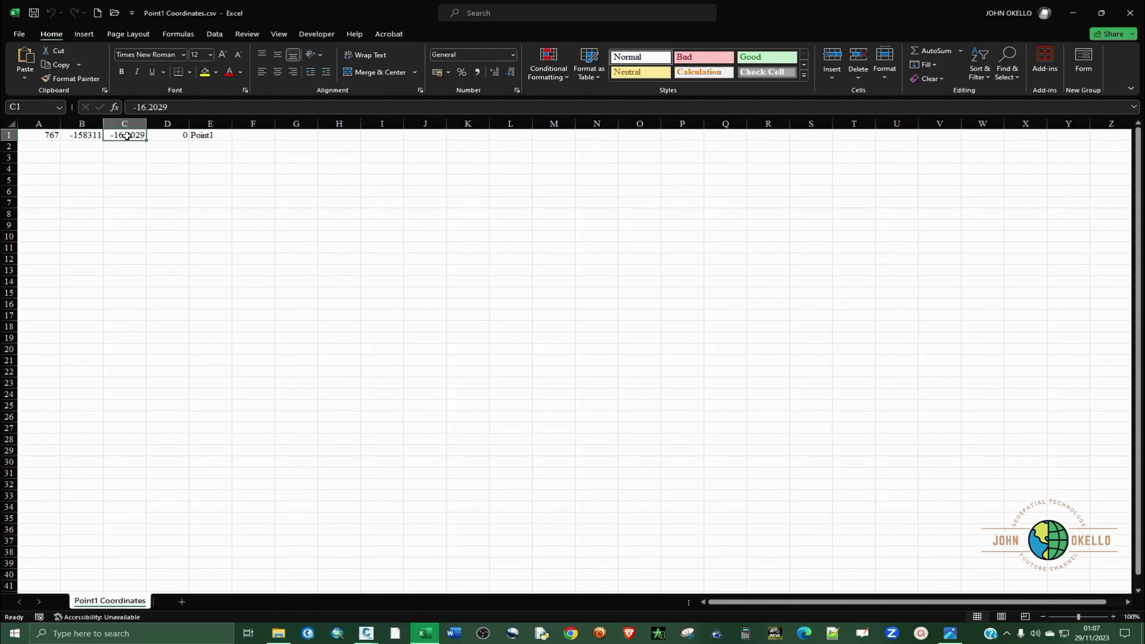
pyautogui.click(173, 136)
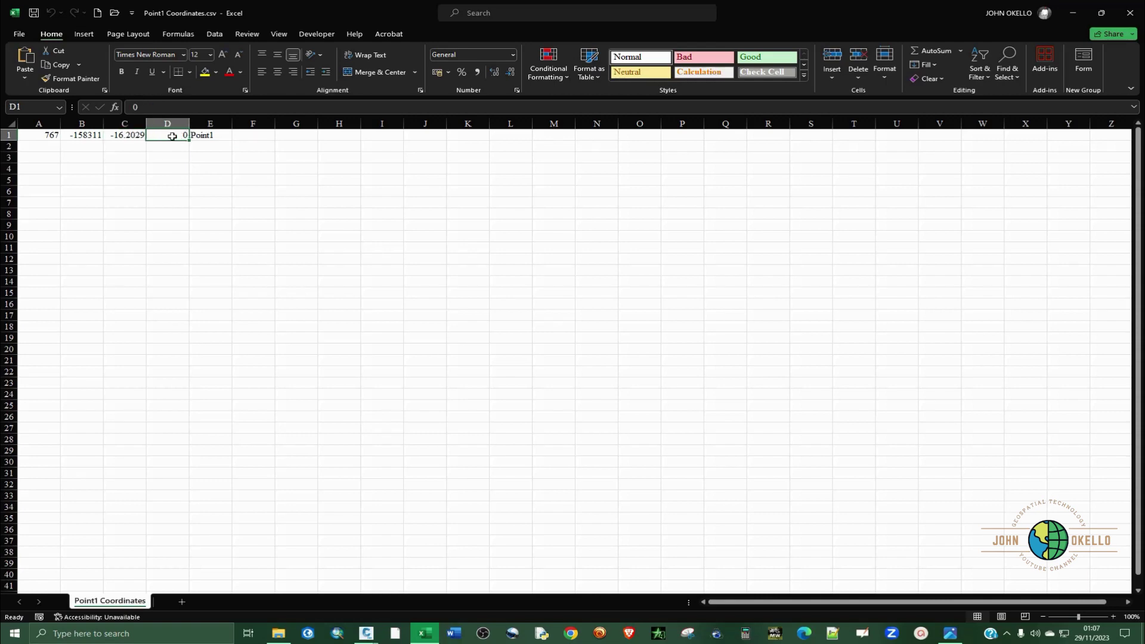
pyautogui.click(126, 135)
pyautogui.click(94, 136)
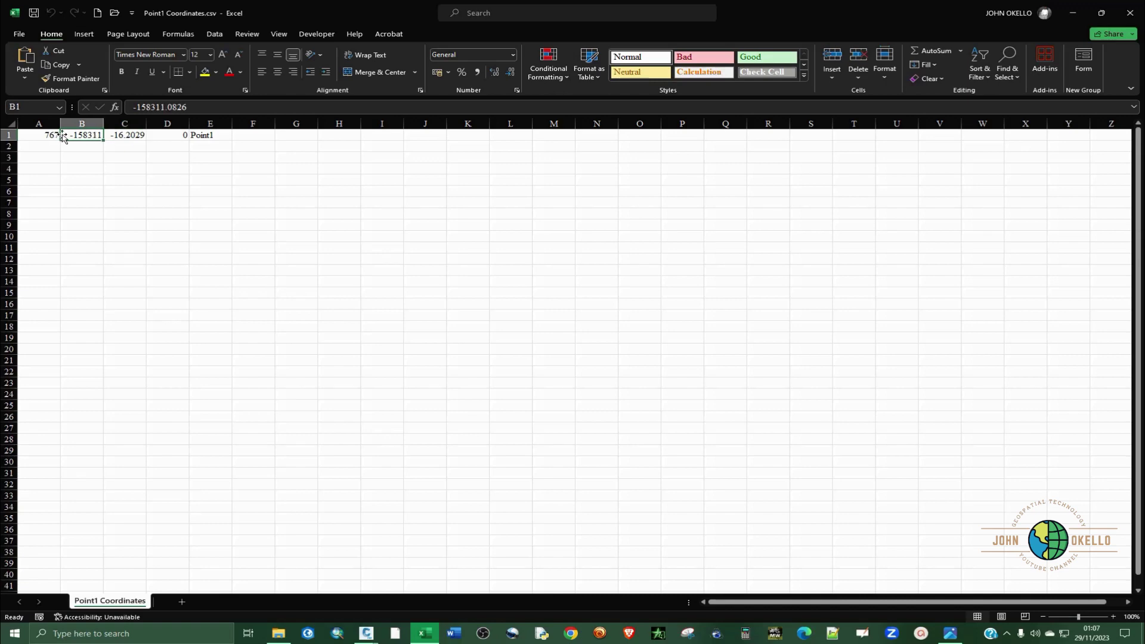
pyautogui.click(49, 134)
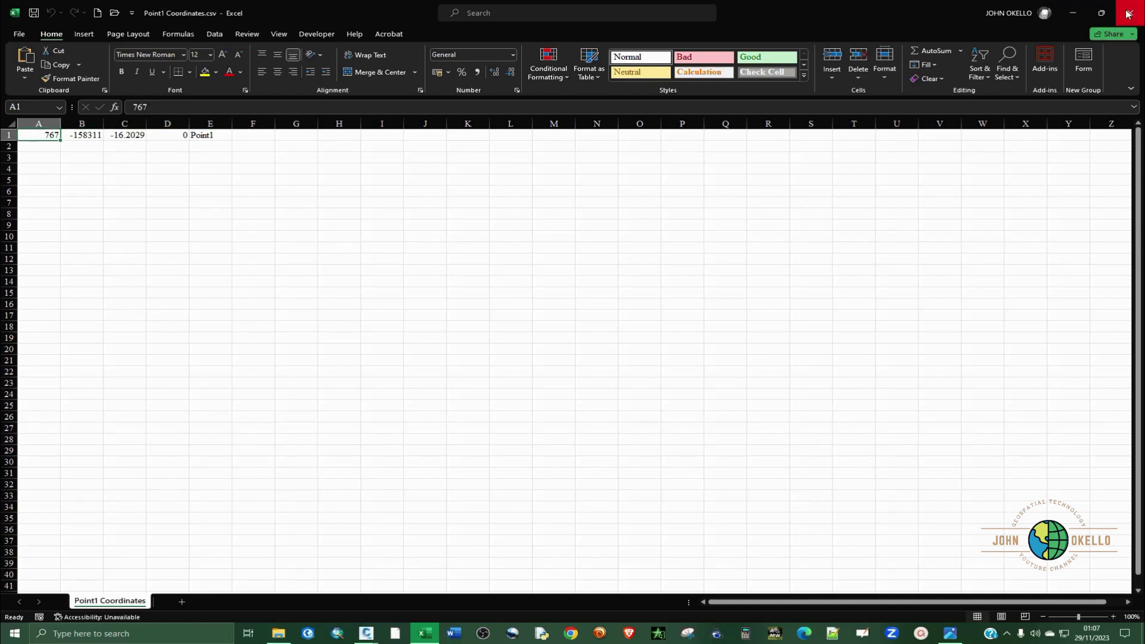
pyautogui.click(1127, 13)
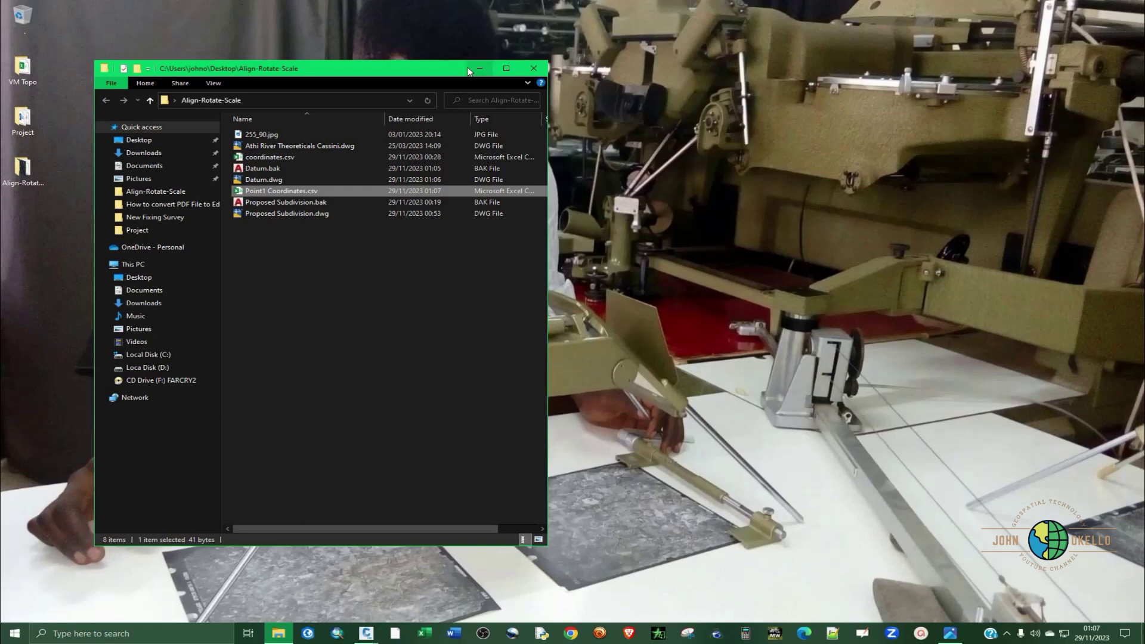
pyautogui.click(533, 67)
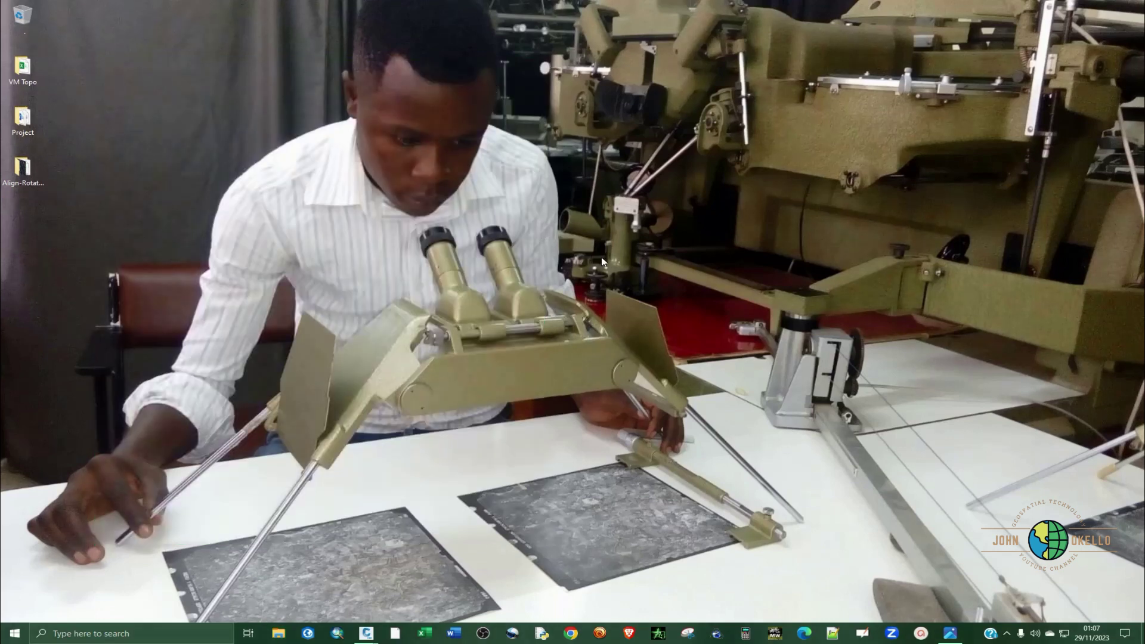